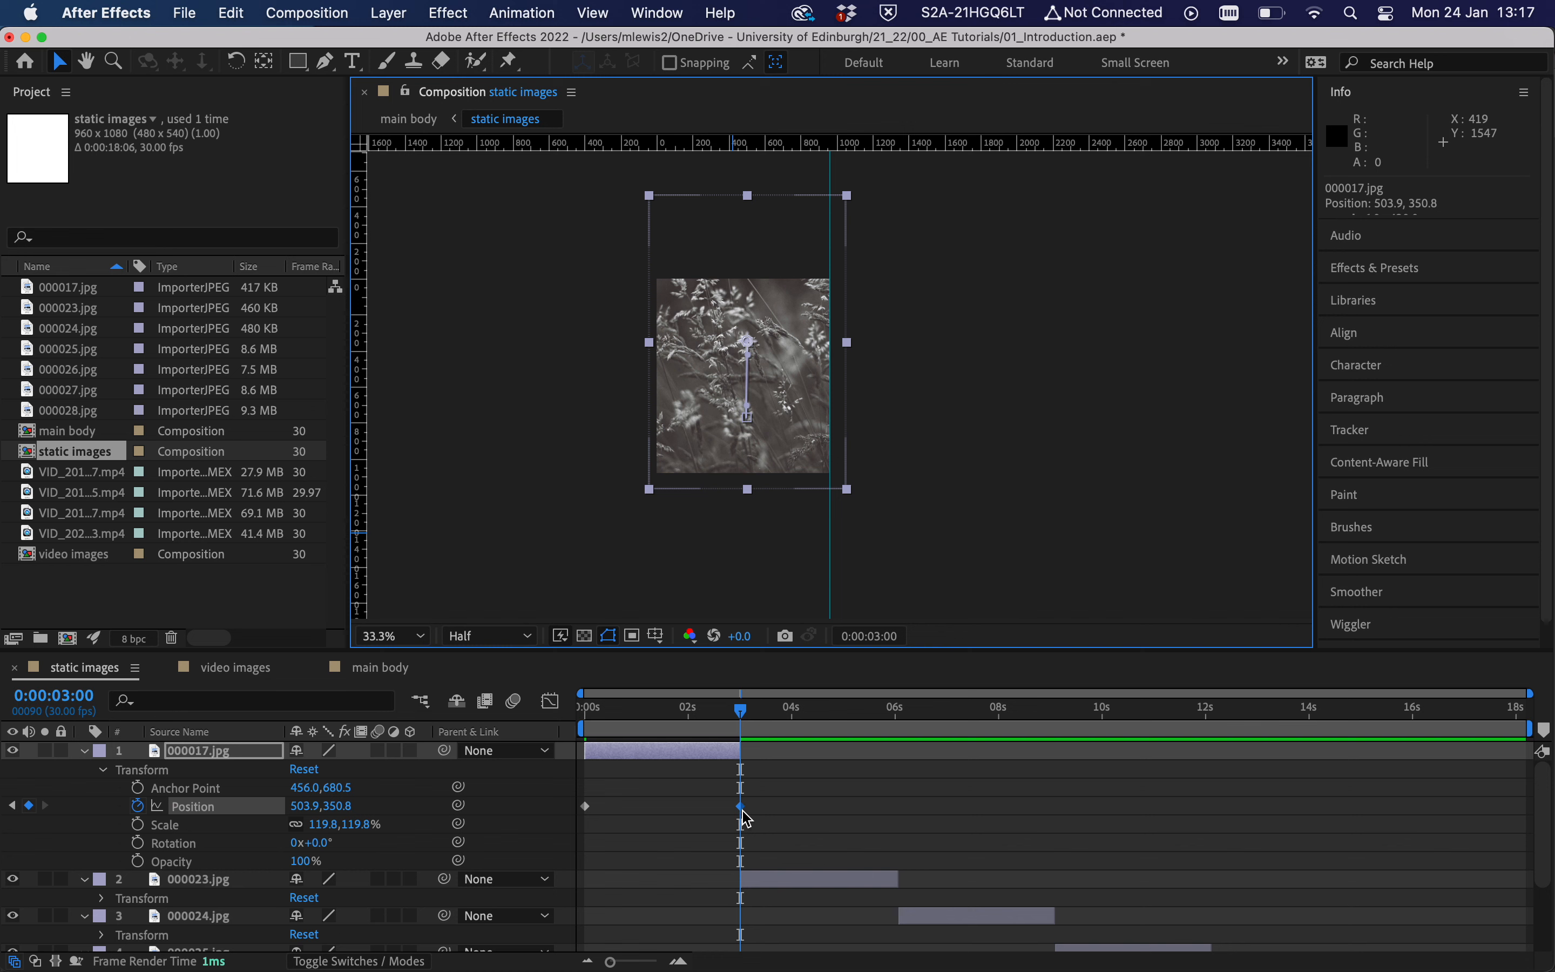
Enlarge 000017.jpg to about 155% and reposition its keyframes to about 342, 123 at 0:00:00:00 and 600, 813 at 0:00:03:00.
drag(732, 717, 559, 710)
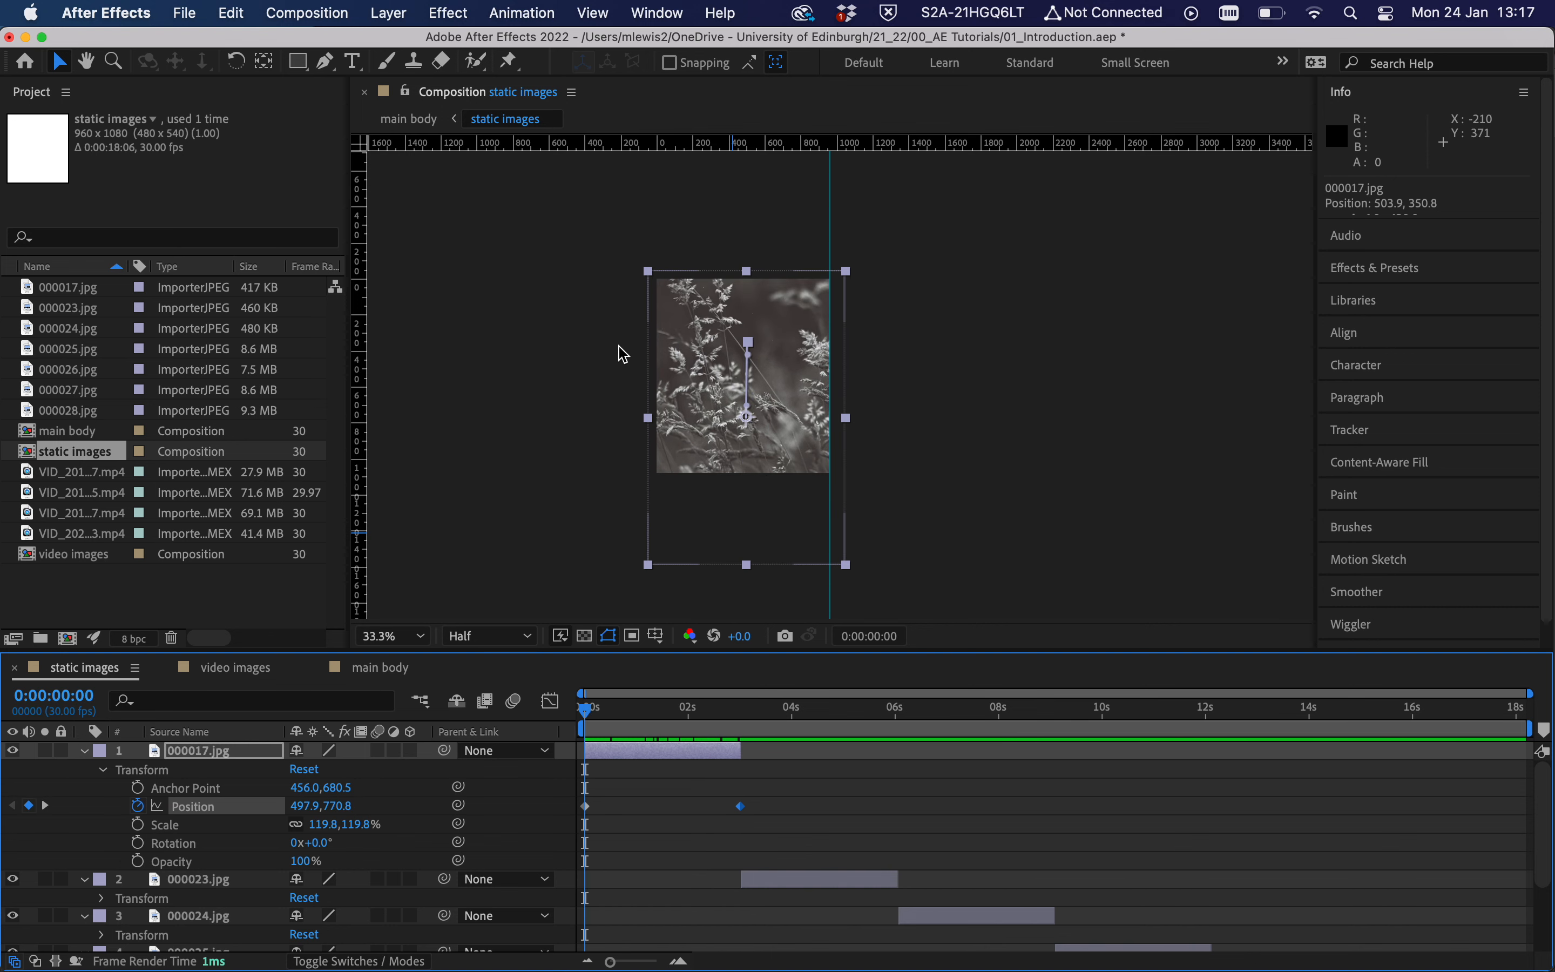
drag(648, 270, 617, 244)
drag(713, 312, 684, 196)
drag(628, 725, 741, 713)
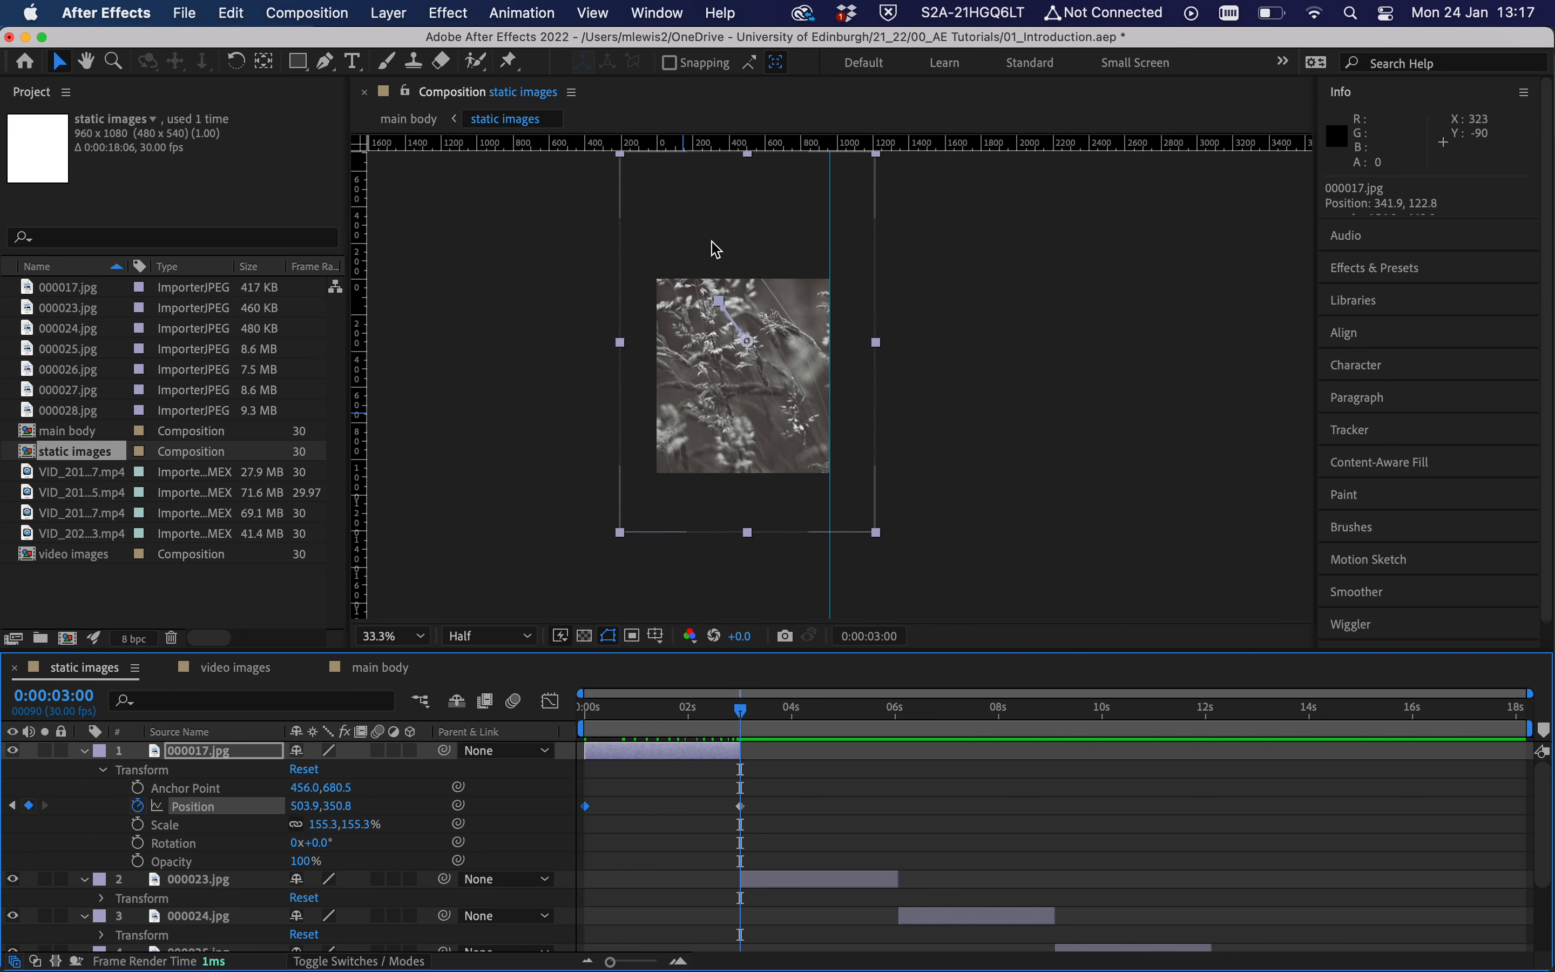
drag(711, 250, 730, 331)
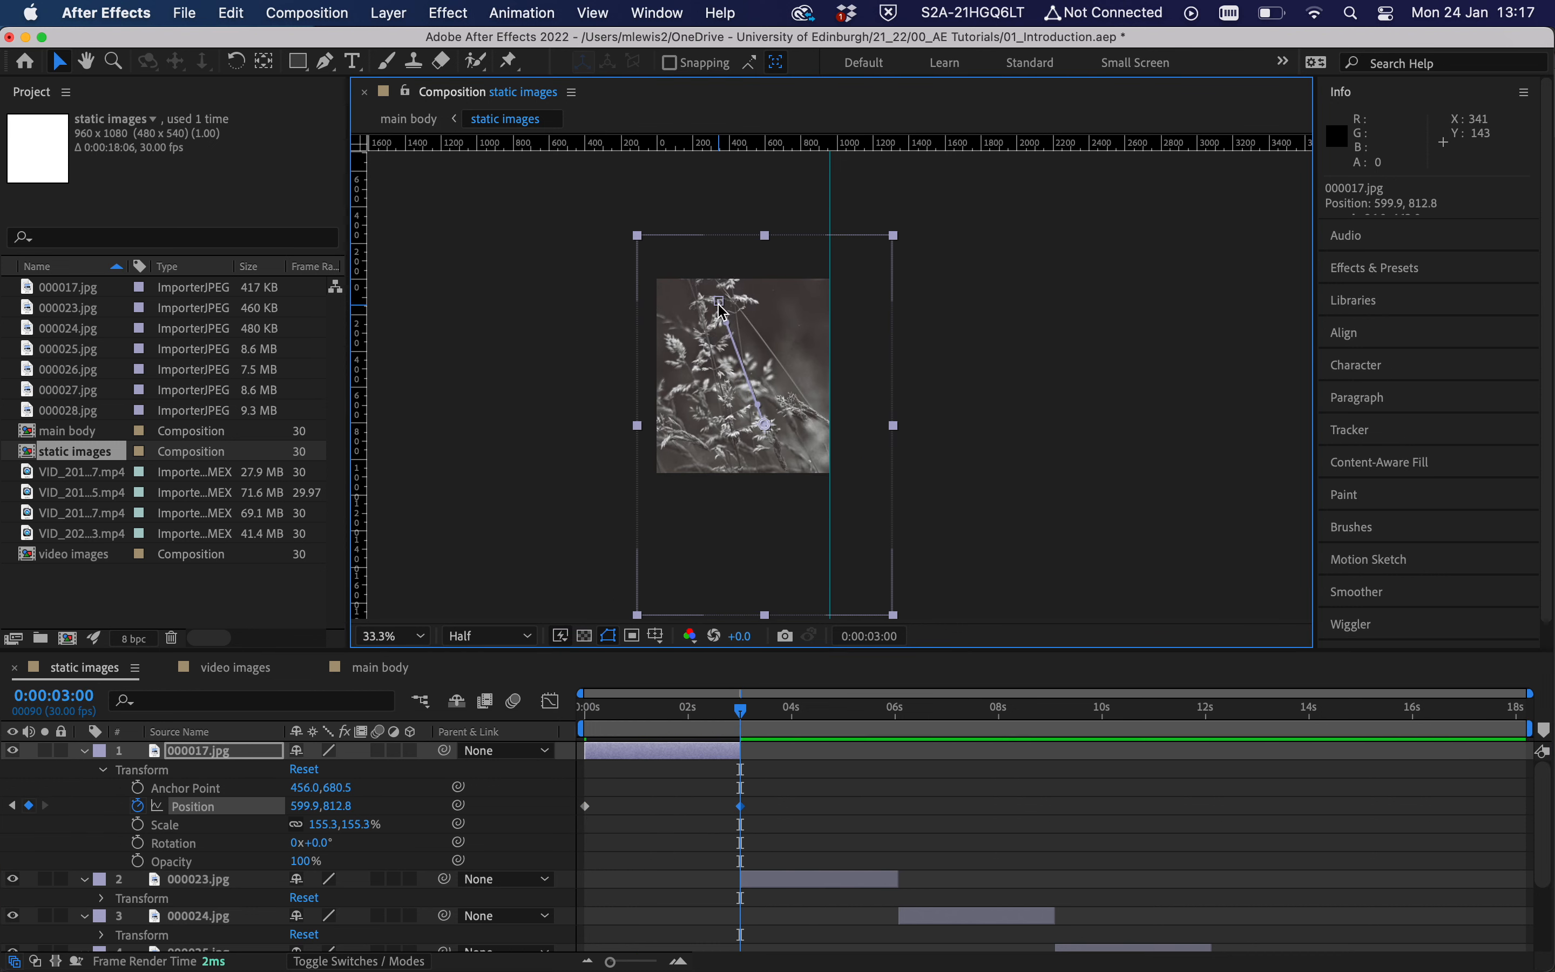
Preview the main body composition from the start to check the movement of the first still image.
click(379, 669)
drag(720, 714, 585, 710)
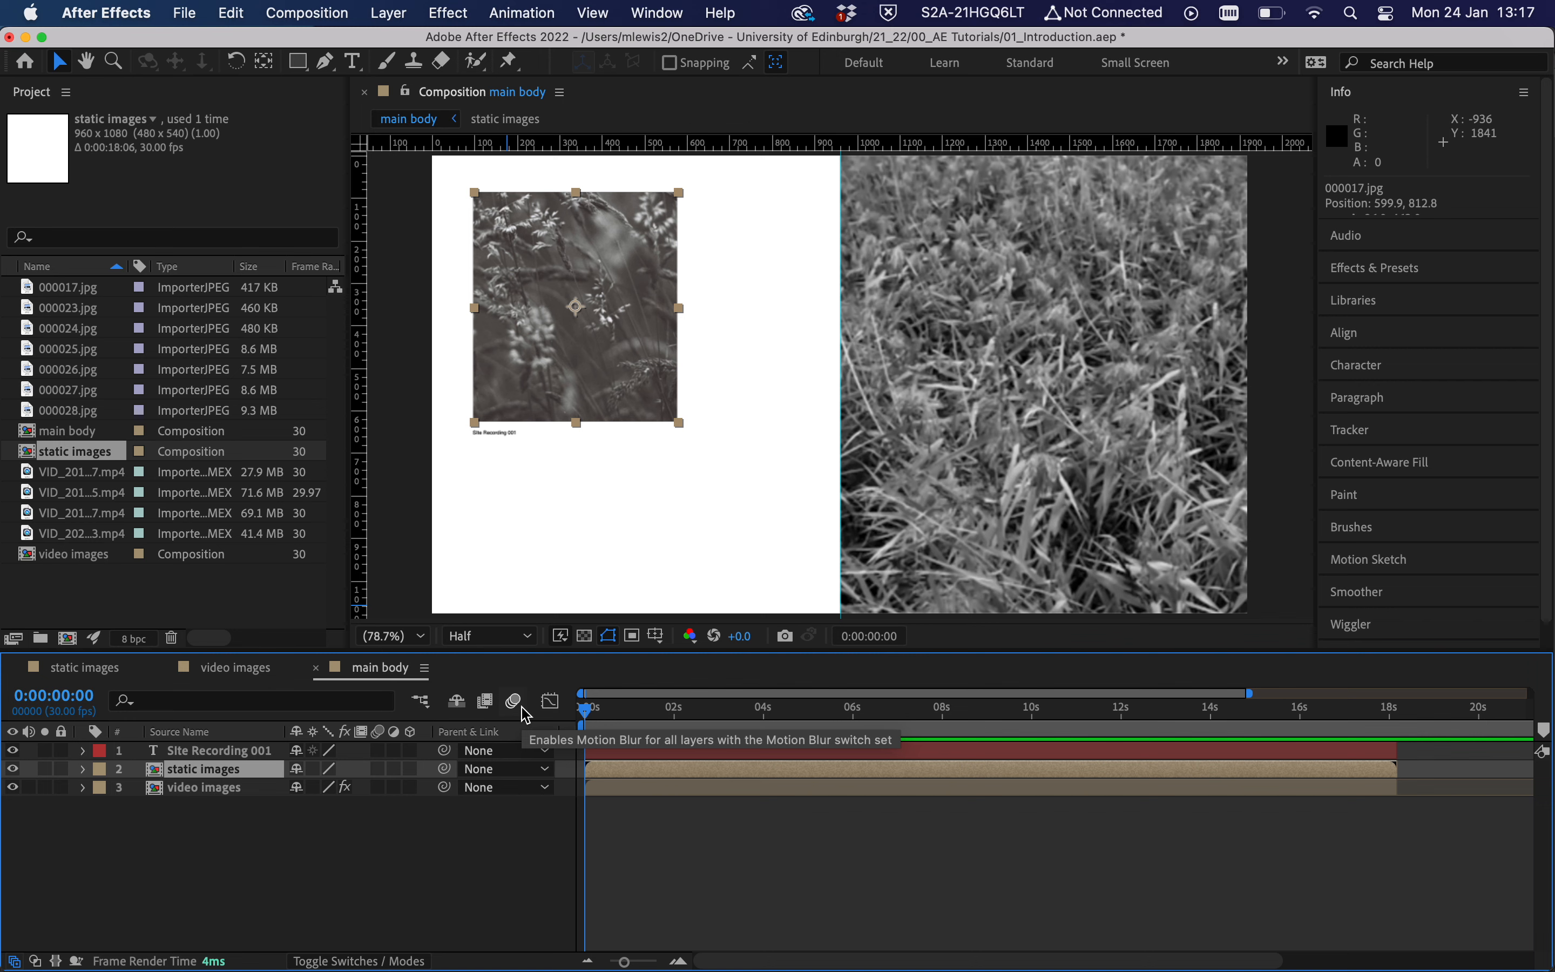
key(space)
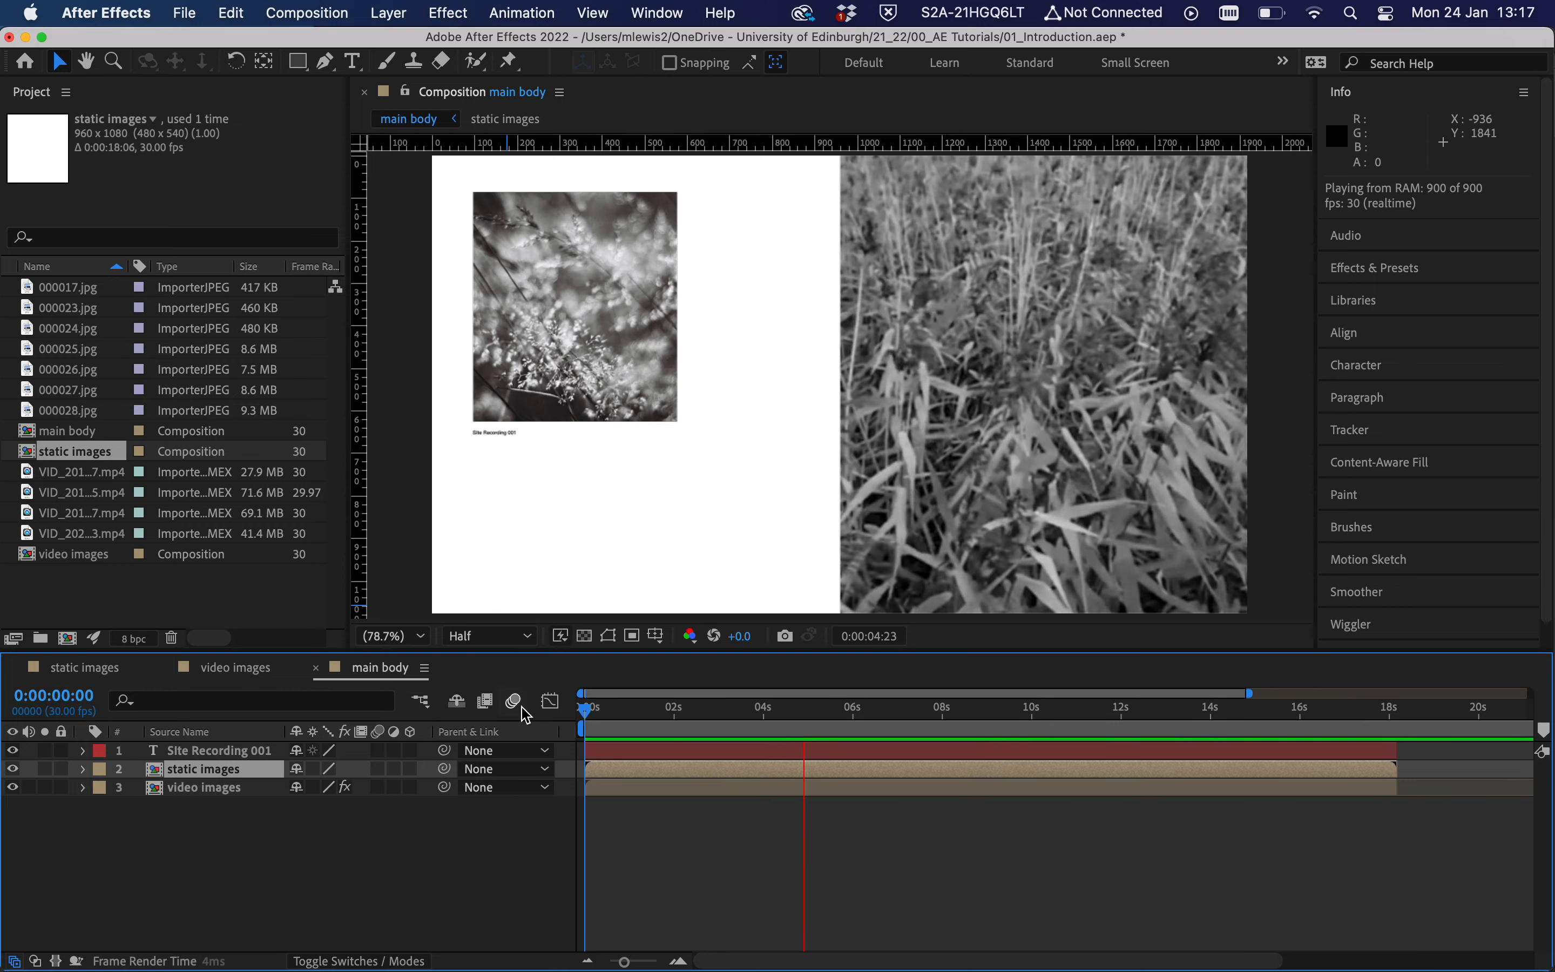
key(space)
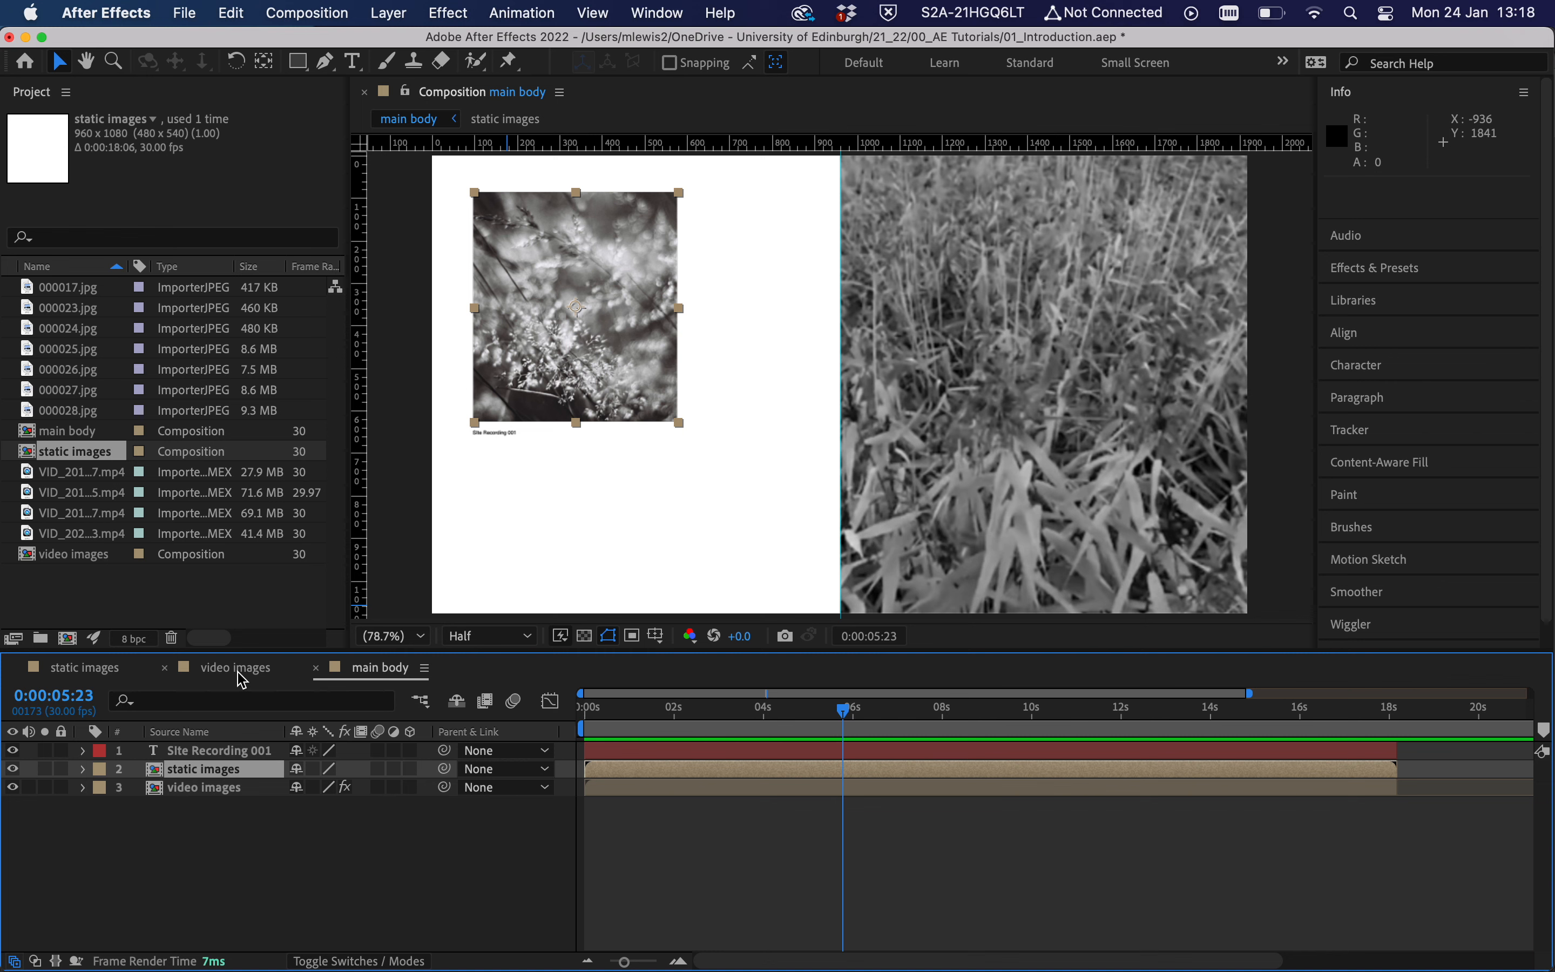
In the static images composition, animate the Position of 000023.jpg from about 414, 306 at 0:00:03:01 to about 510, 762 at 0:00:06:01.
click(83, 669)
drag(730, 716, 786, 719)
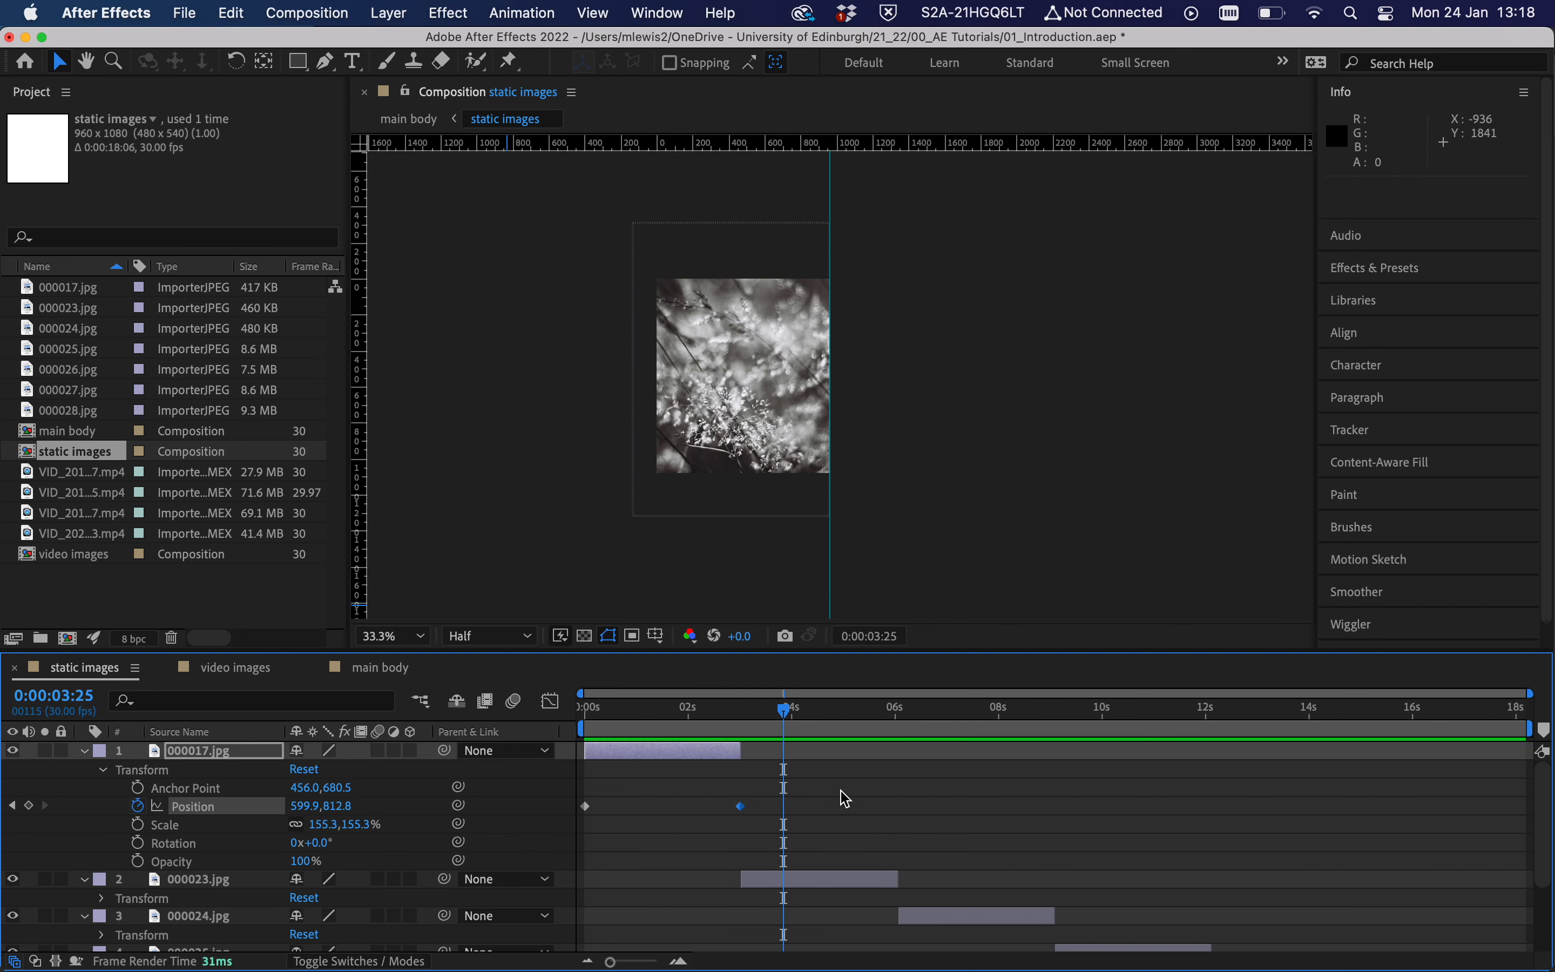
scroll(845, 799, down, 3)
click(815, 779)
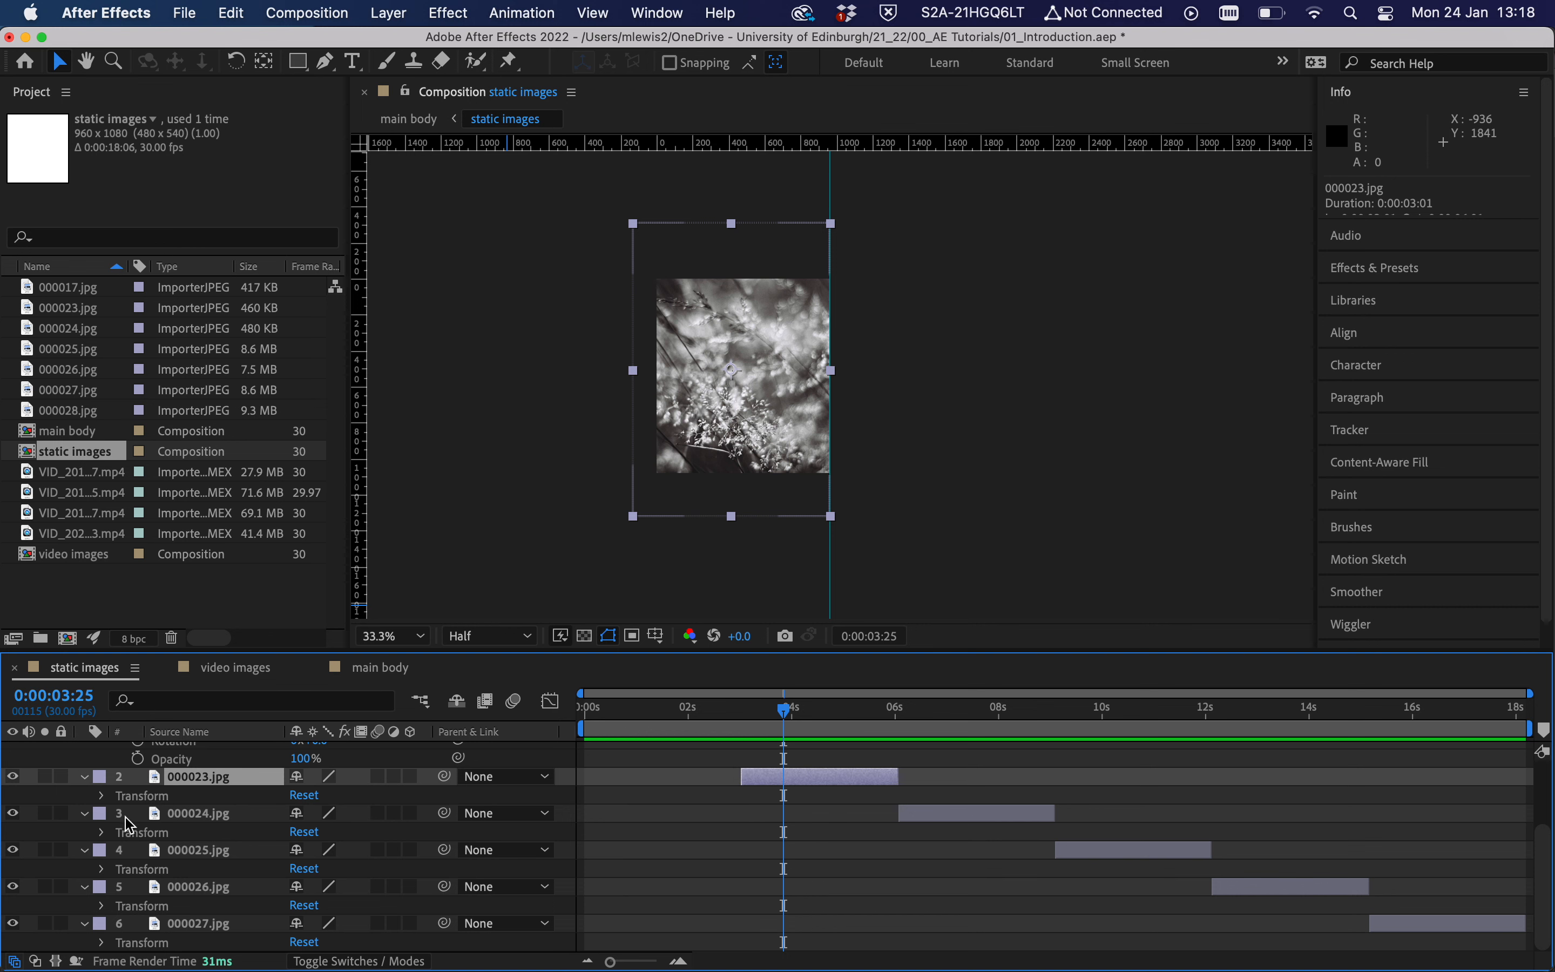
click(102, 797)
drag(761, 709, 742, 710)
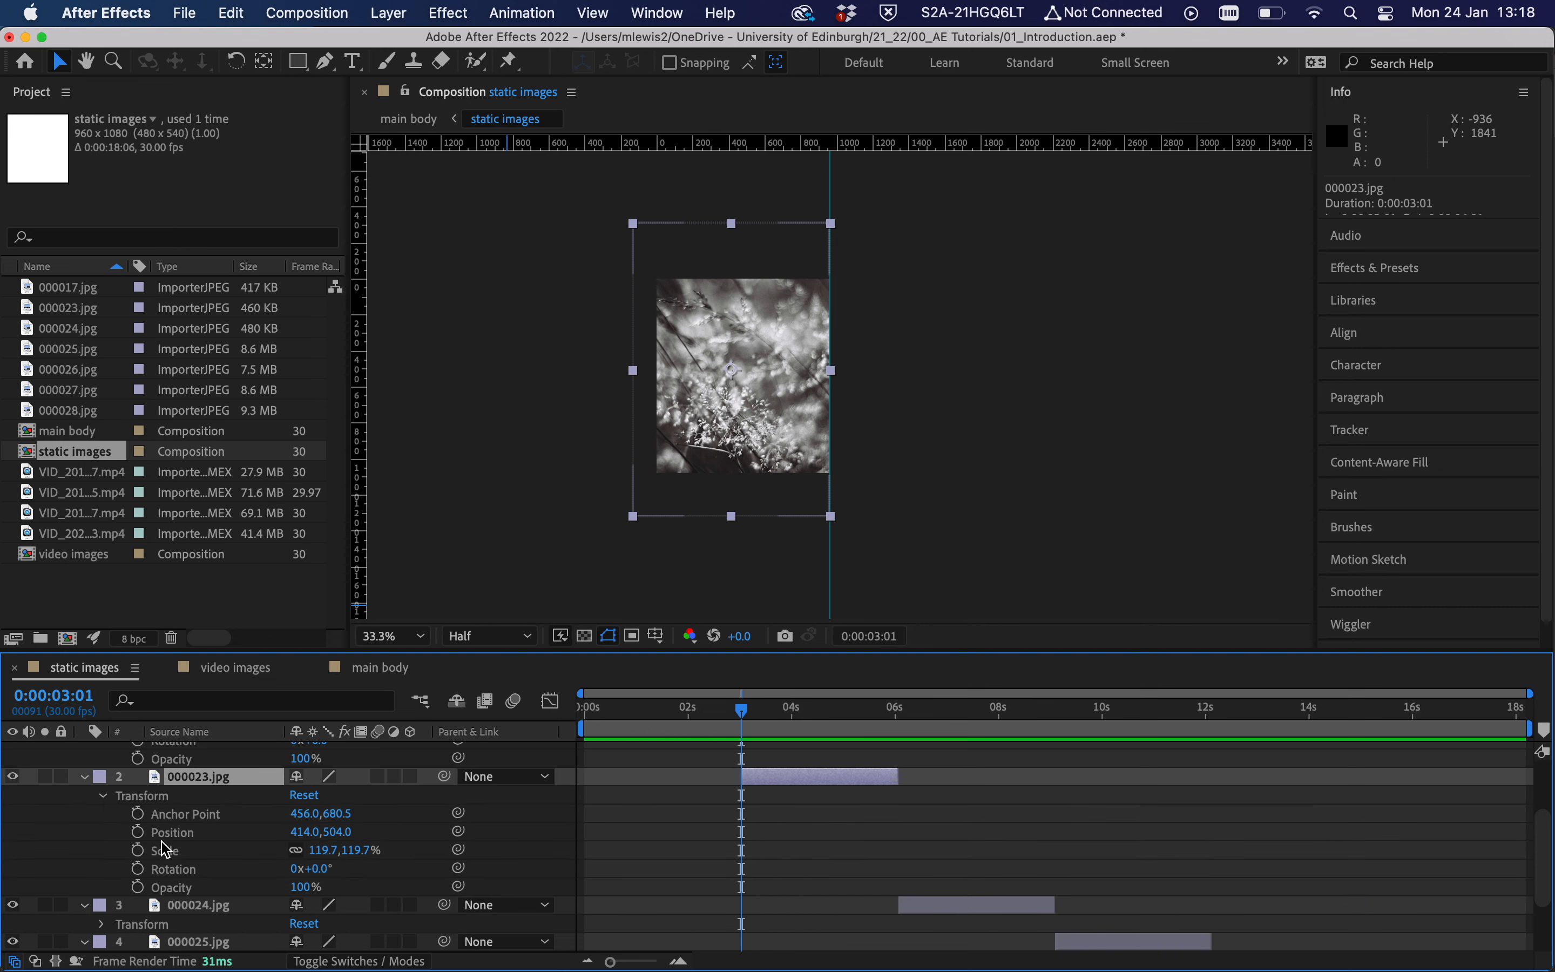
click(137, 831)
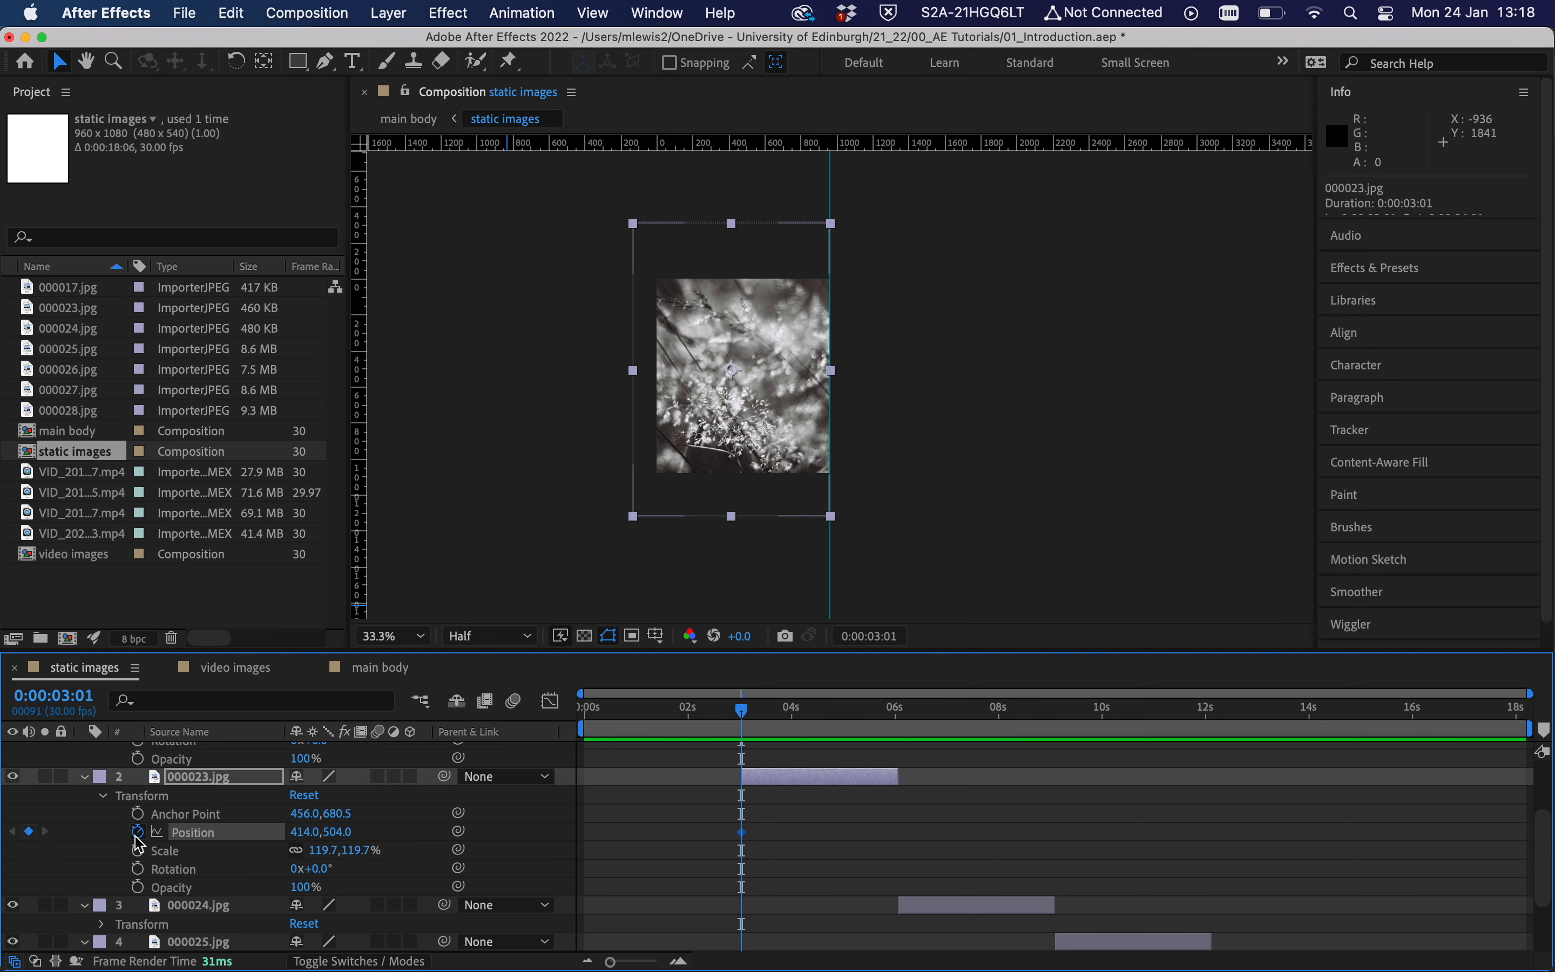
drag(712, 393, 762, 375)
click(896, 701)
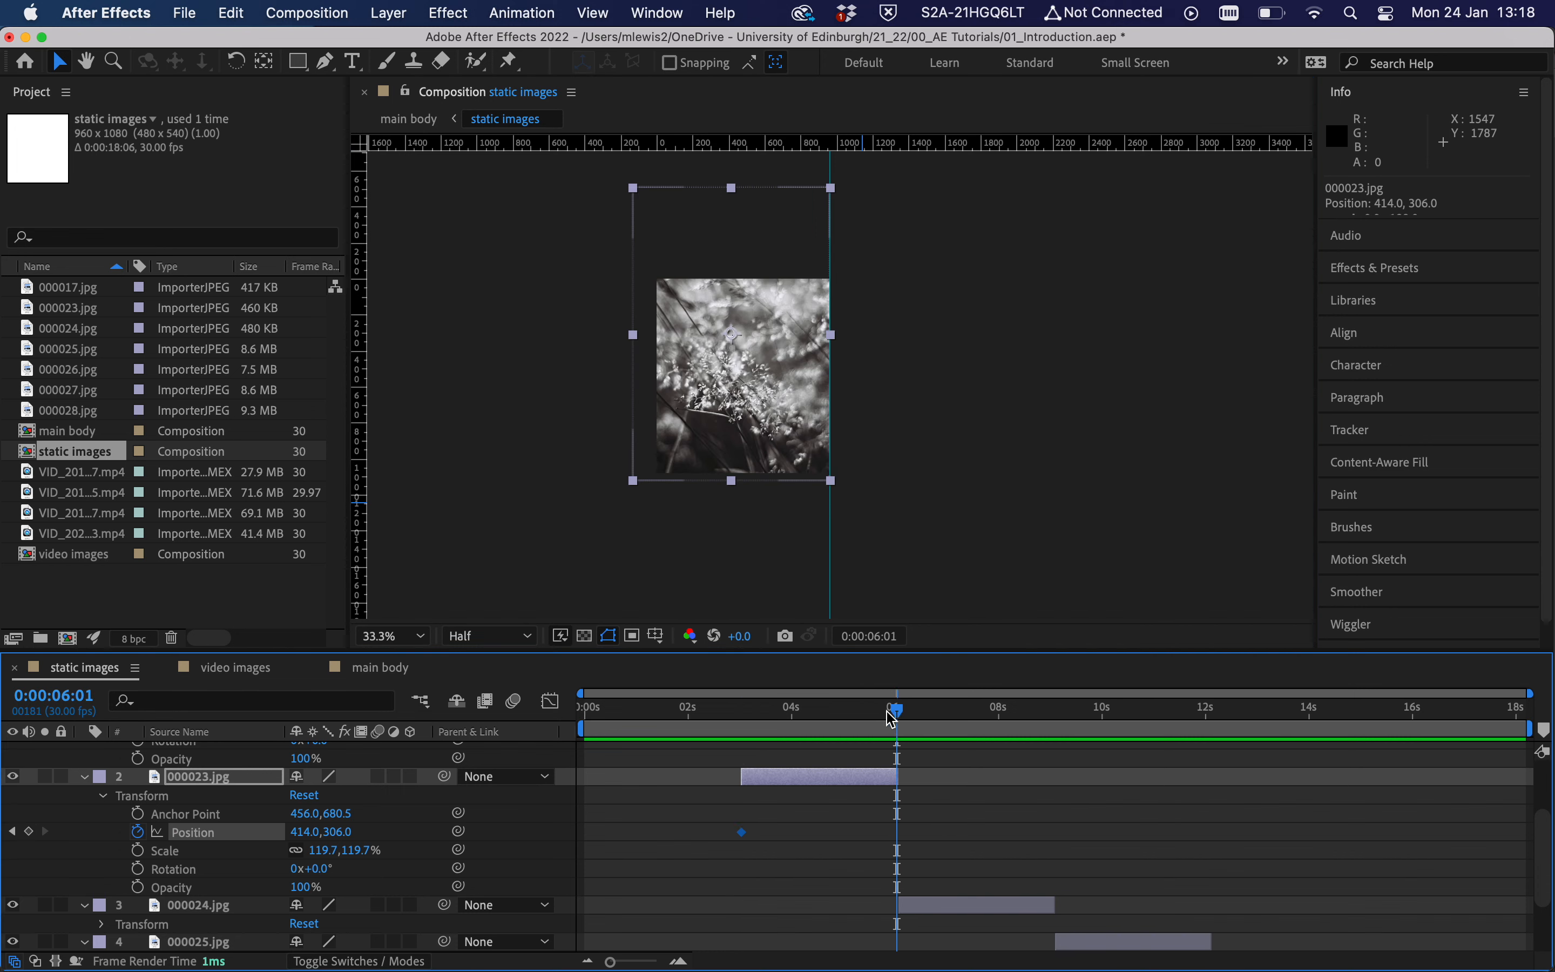
drag(743, 329, 760, 415)
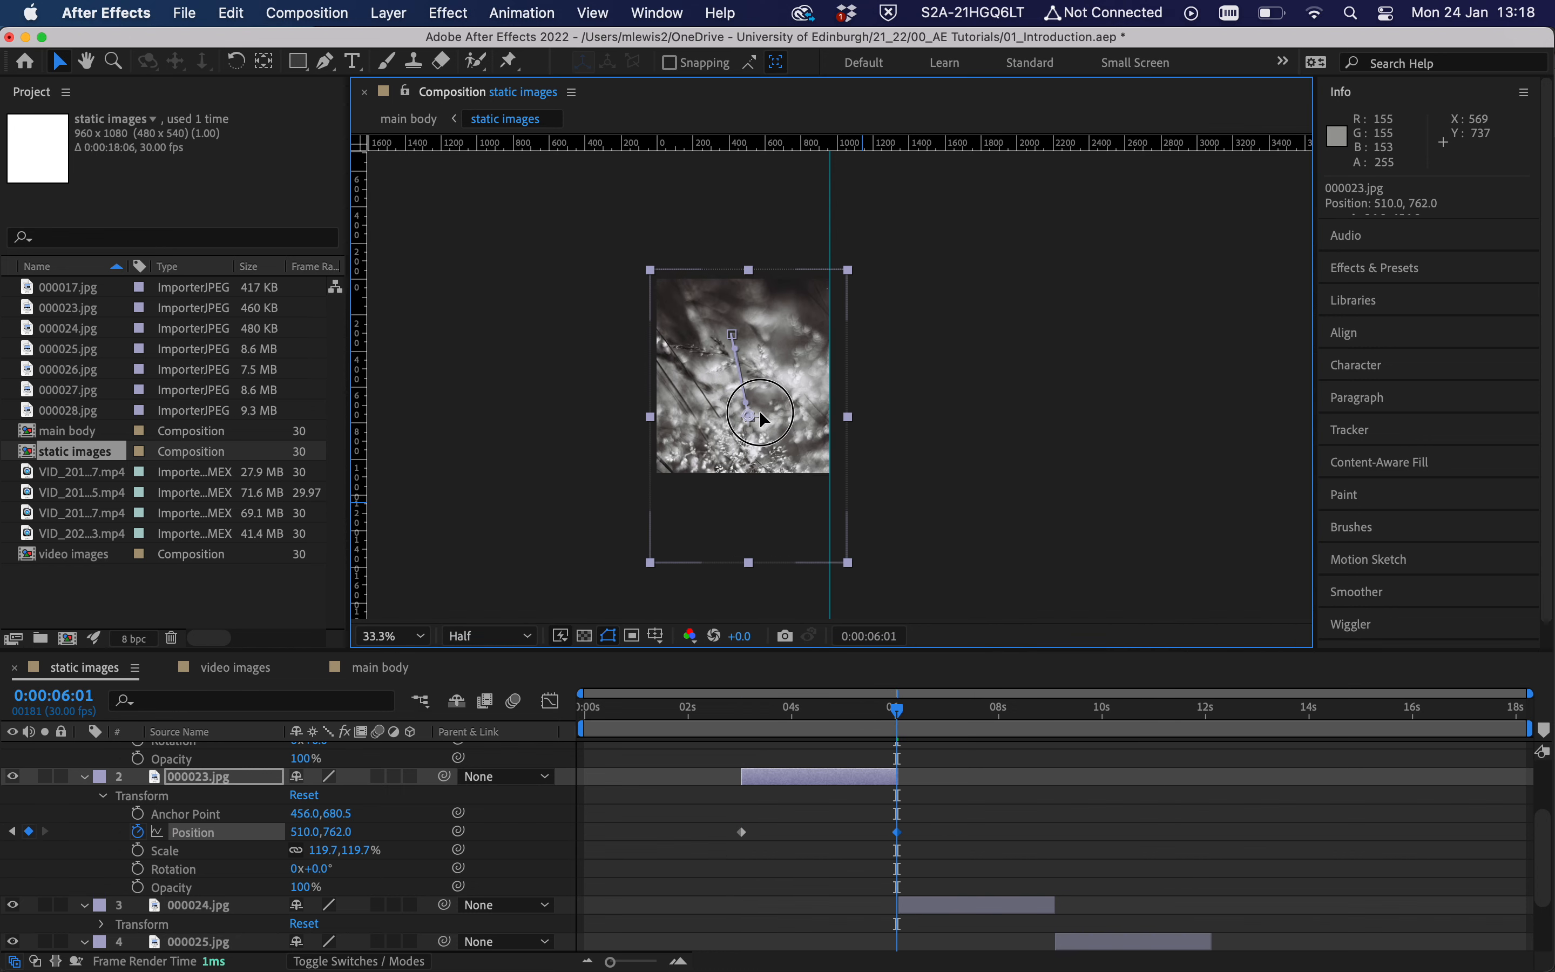
Play the static images composition from the start to review the position animation of both stills.
key(Home)
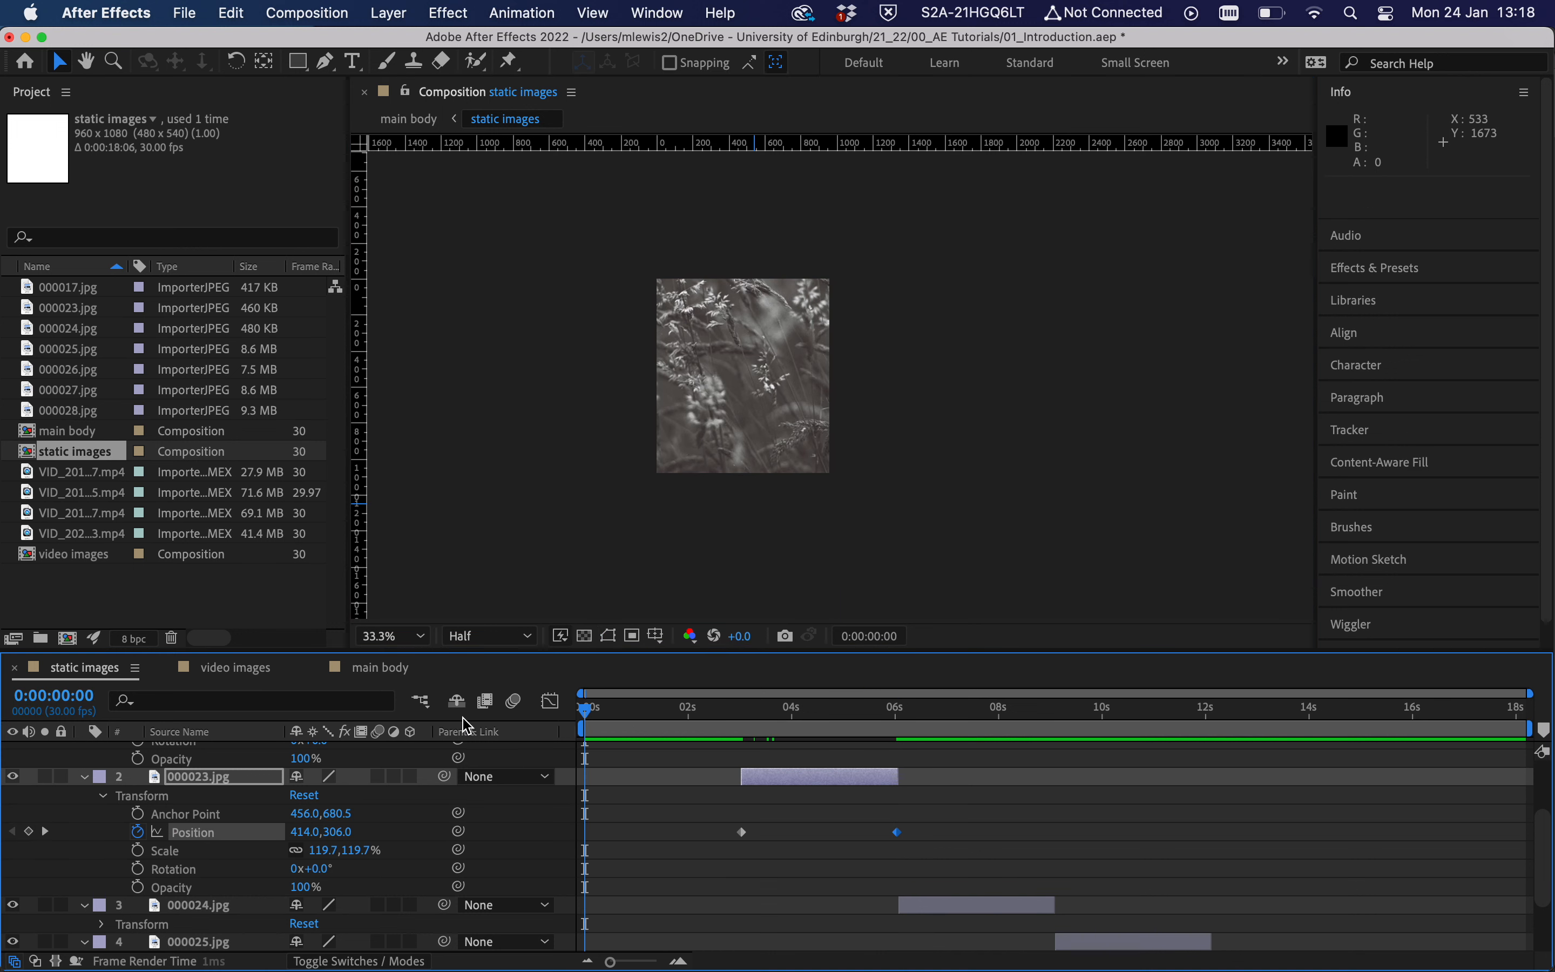
key(space)
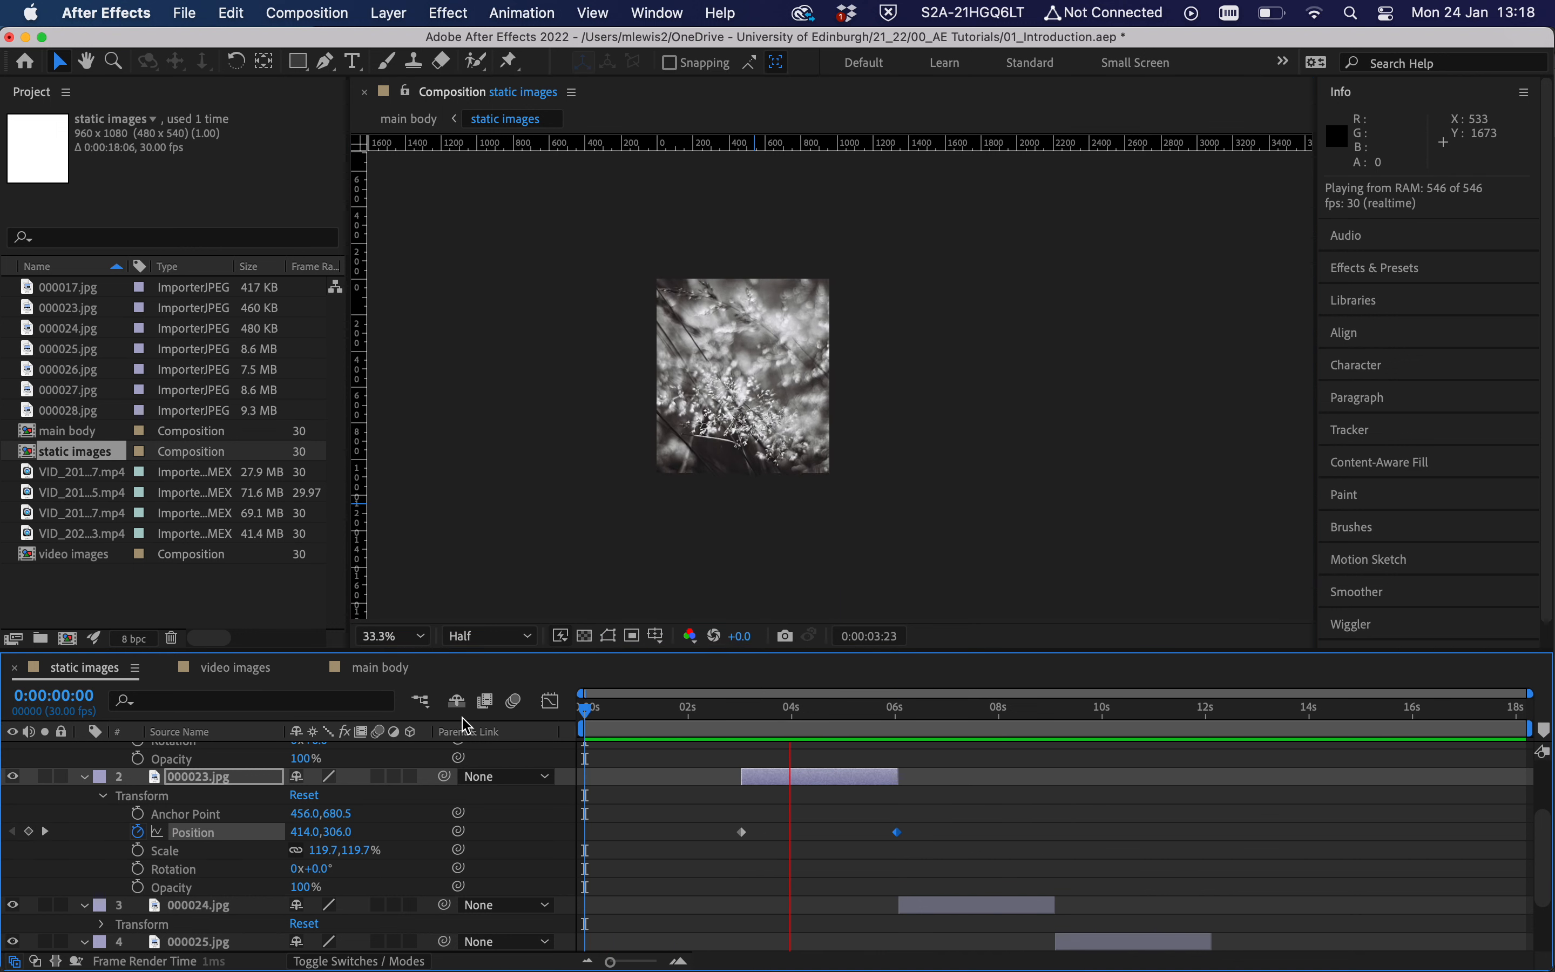
key(space)
Extend the end of the 000017.jpg layer to 0:00:03:20 so it overlaps the start of 000023.jpg.
scroll(770, 829, up, 4)
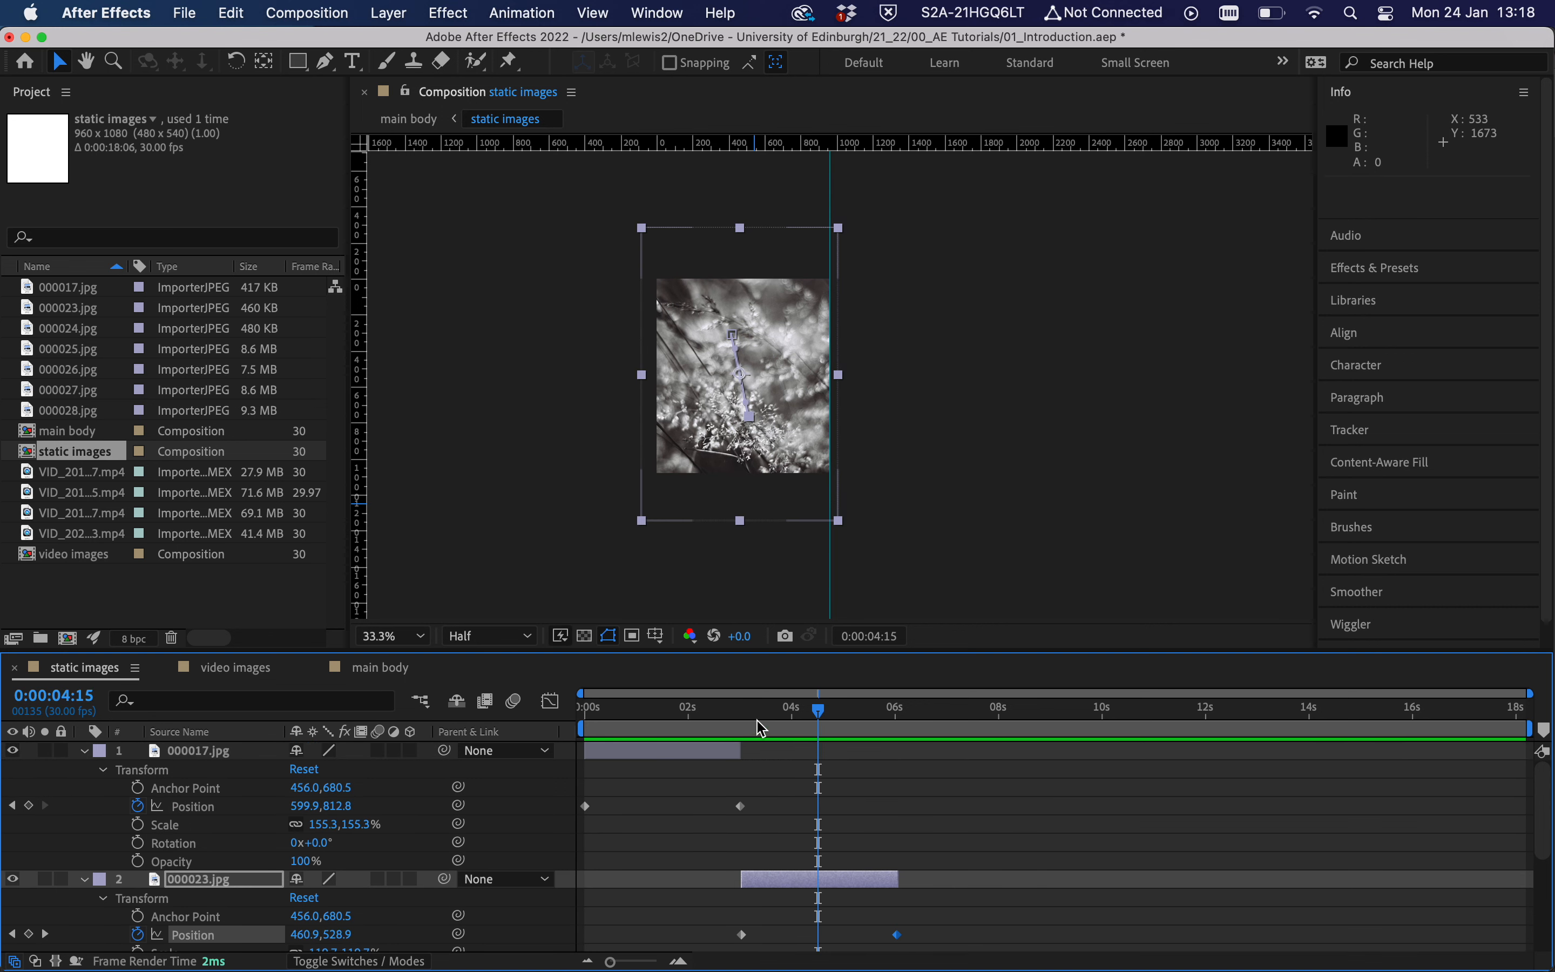
click(778, 714)
drag(743, 750, 774, 765)
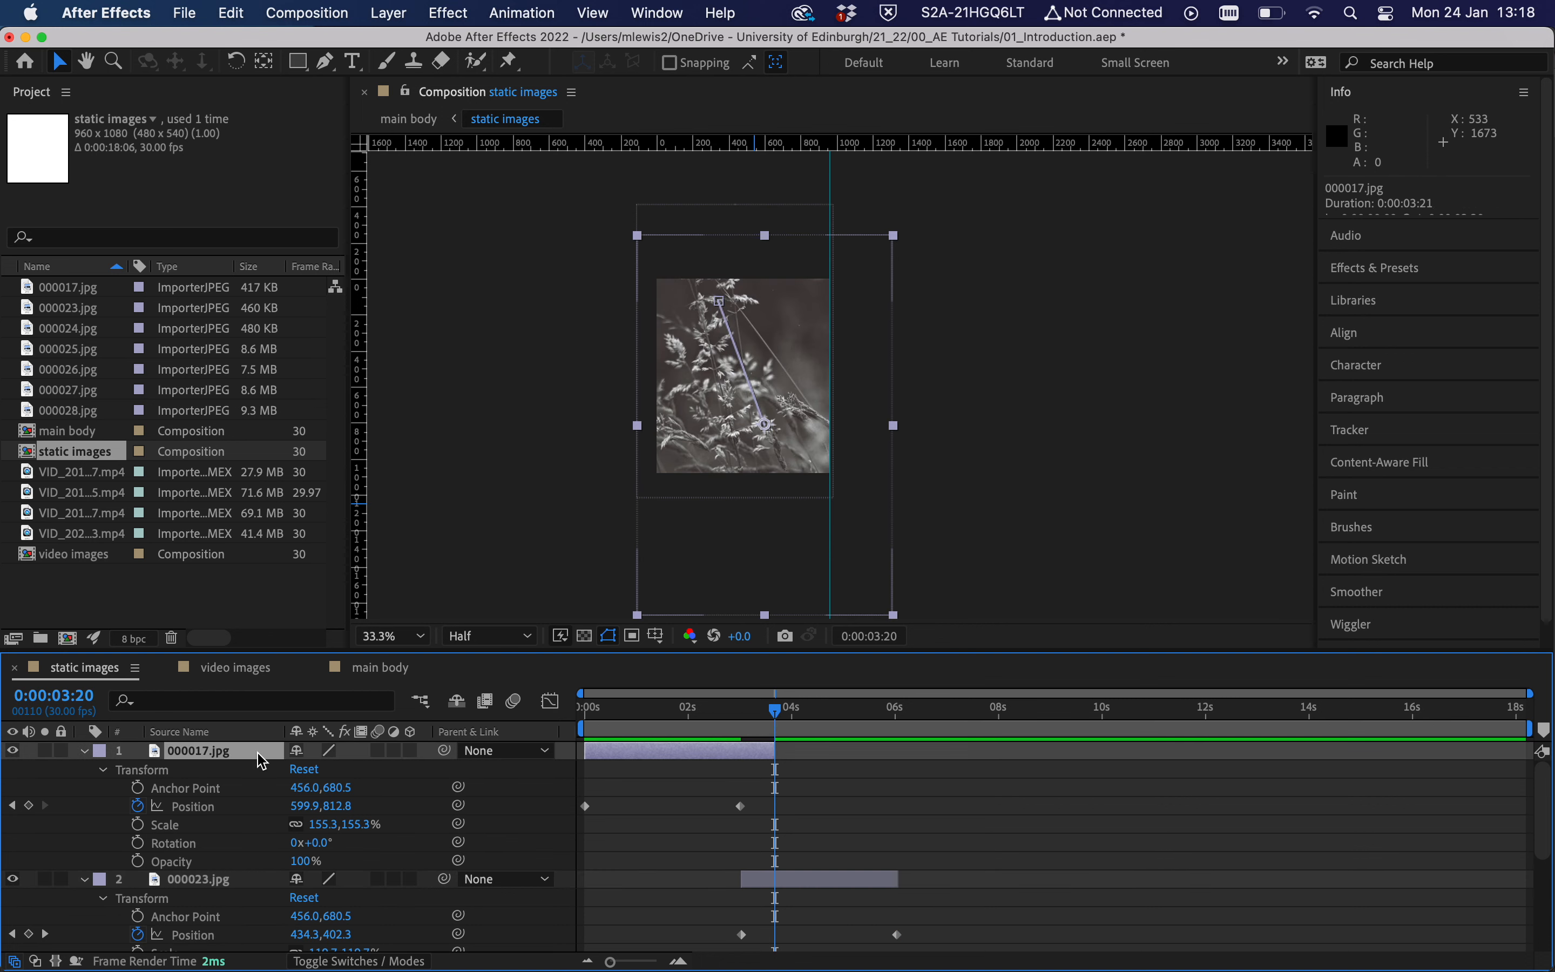
Fade out 000017.jpg with Opacity keyframes of 100% at 0:00:03:01 and 0% at 0:00:03:20.
key(t)
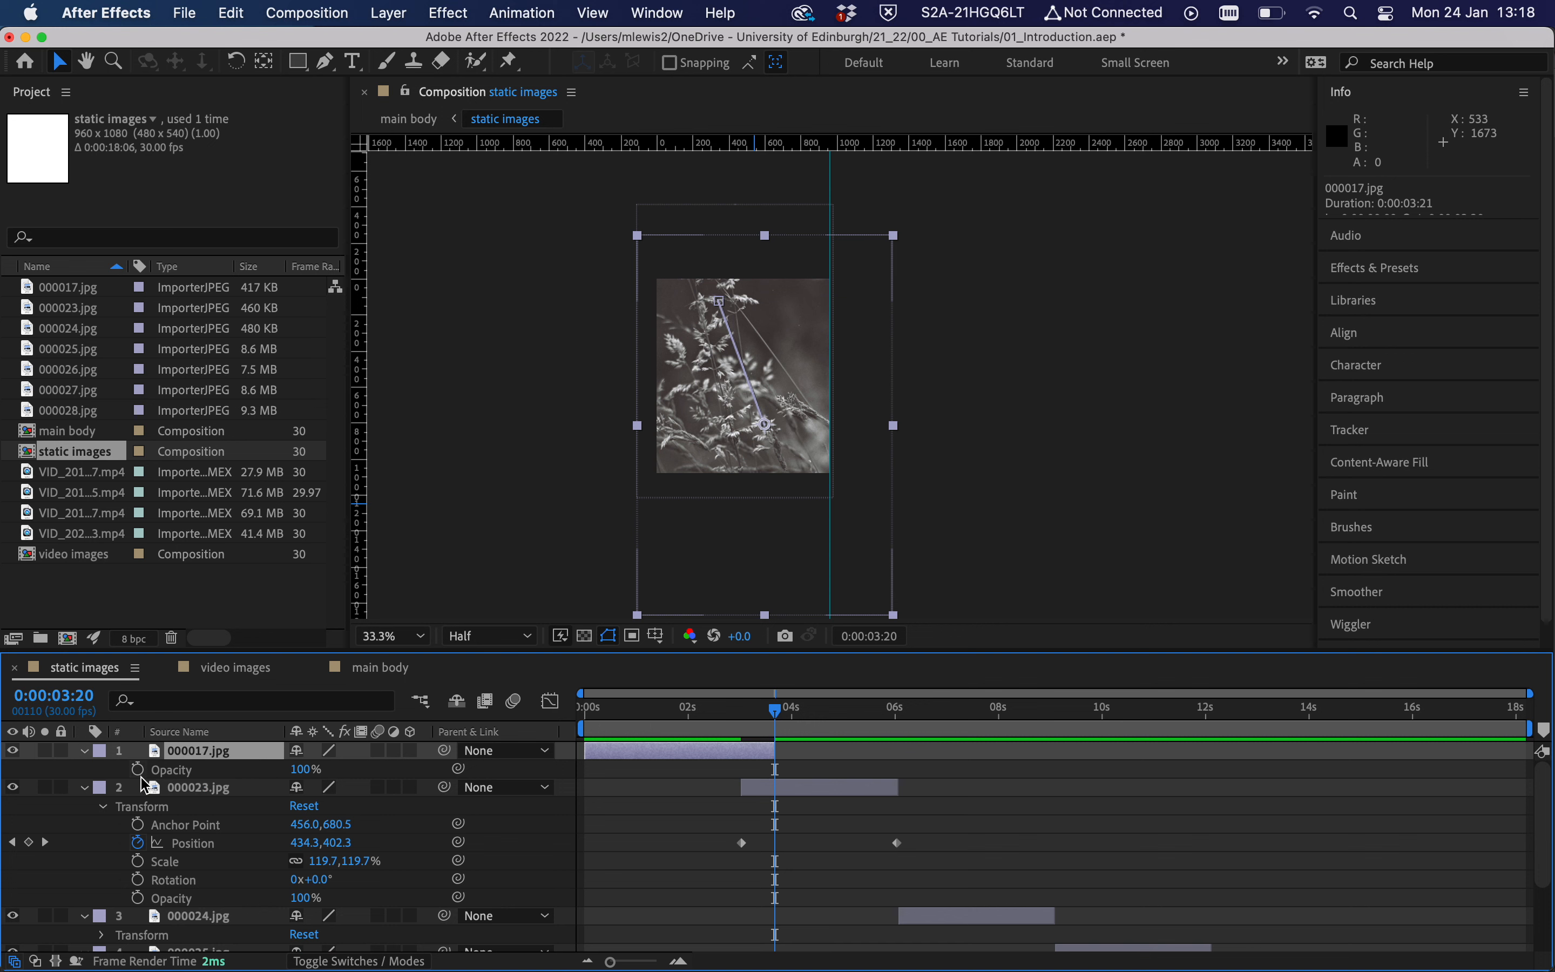
click(85, 752)
click(84, 752)
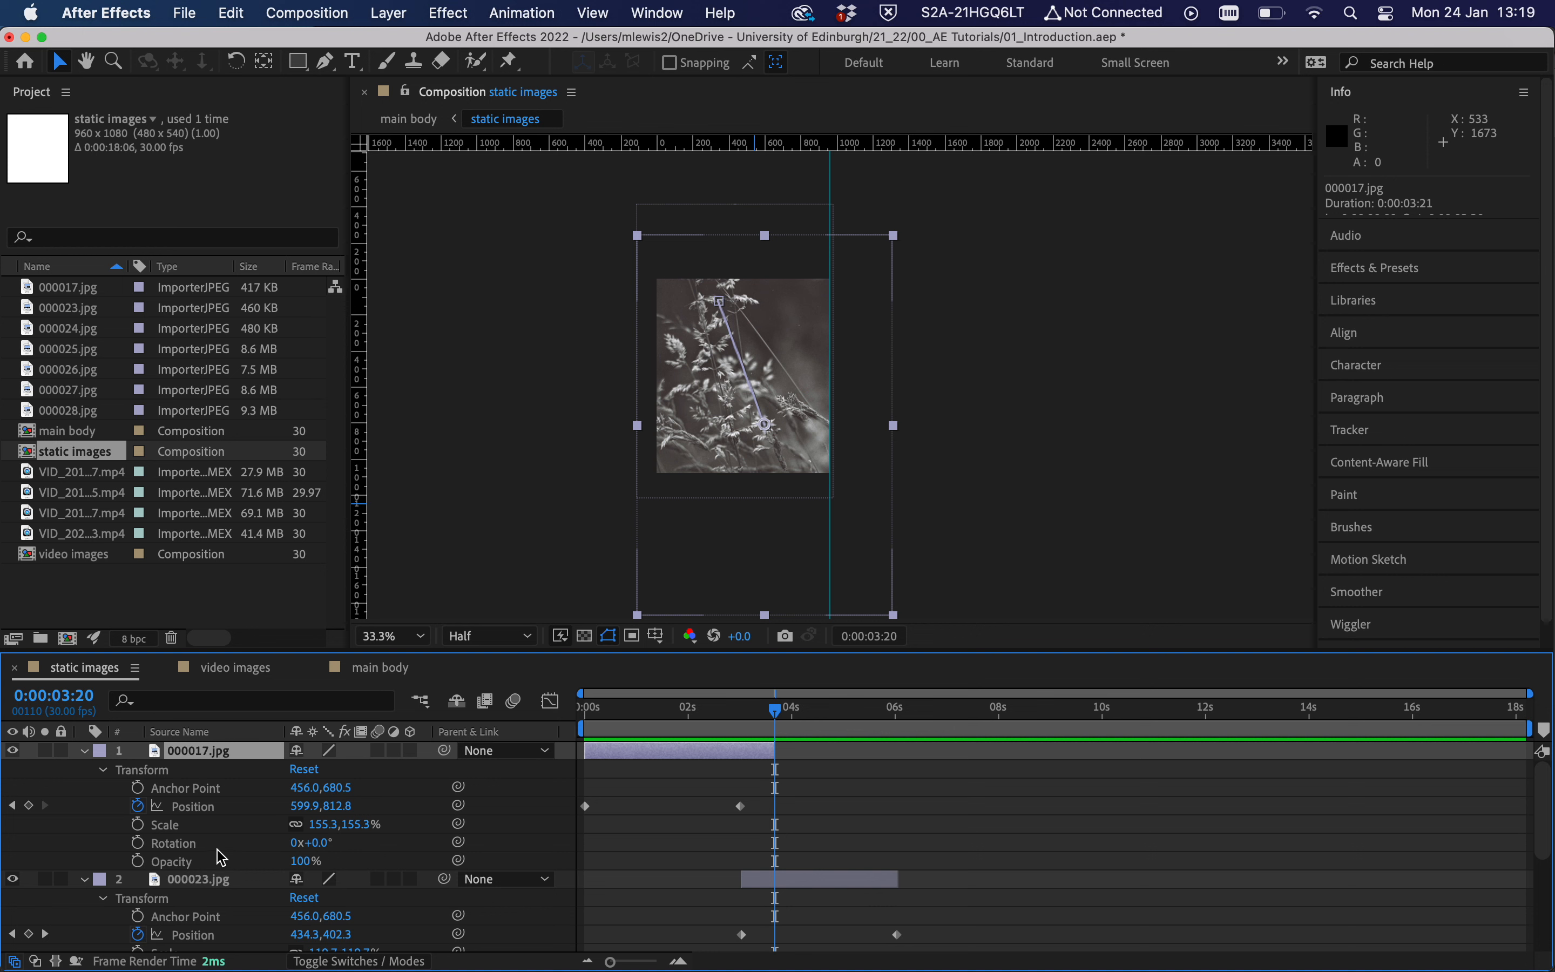
click(139, 862)
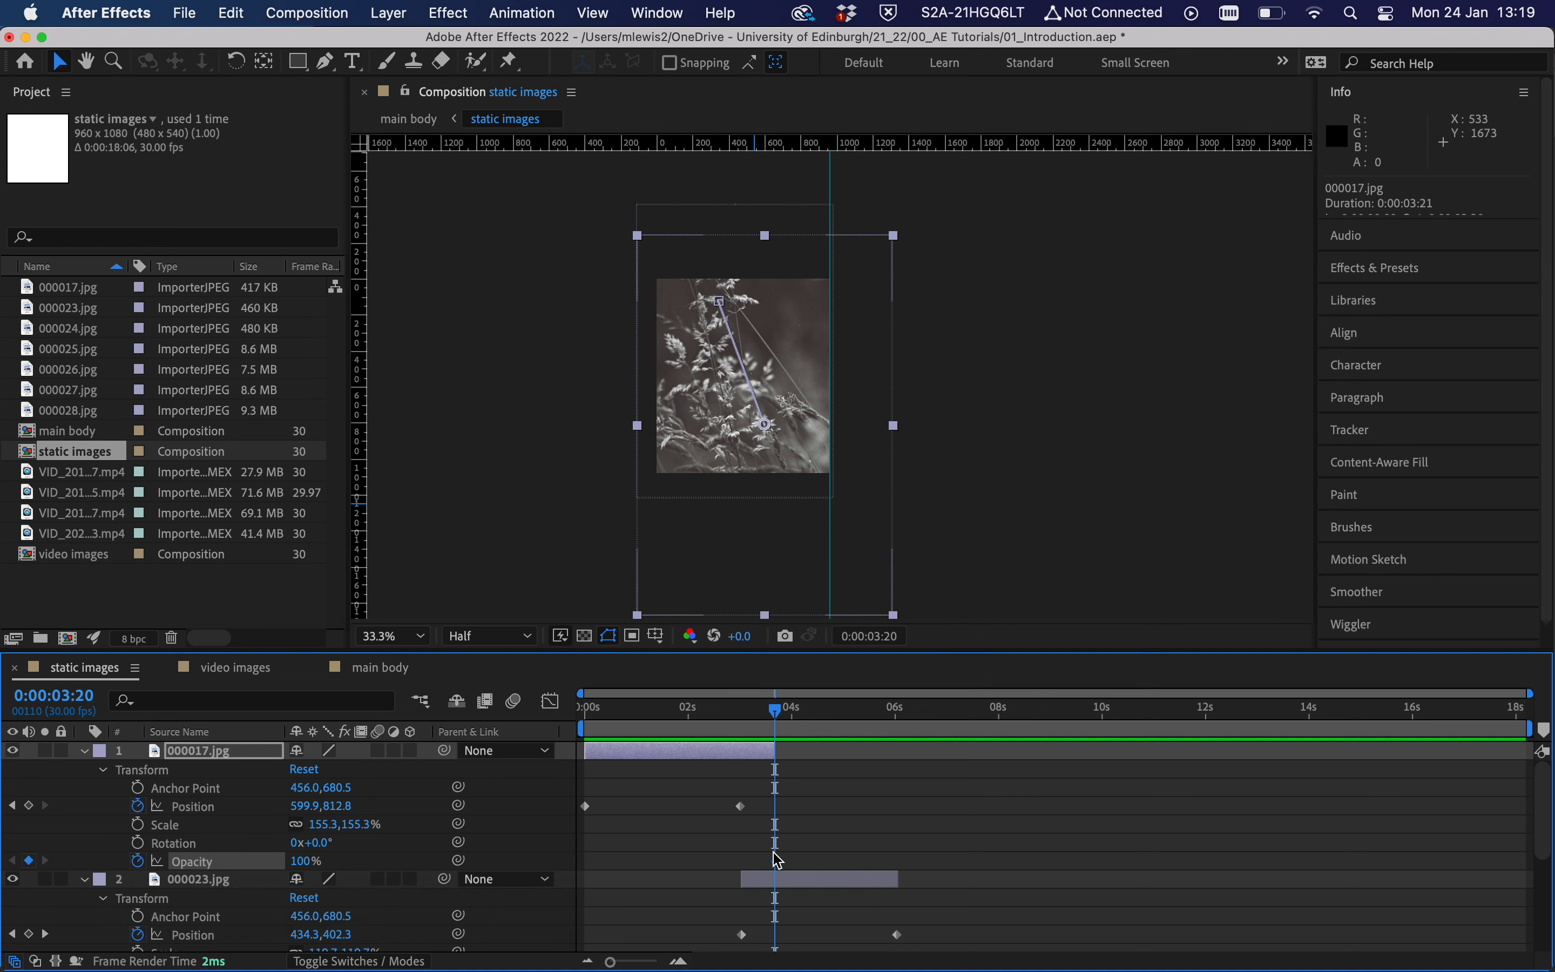
drag(775, 710, 745, 718)
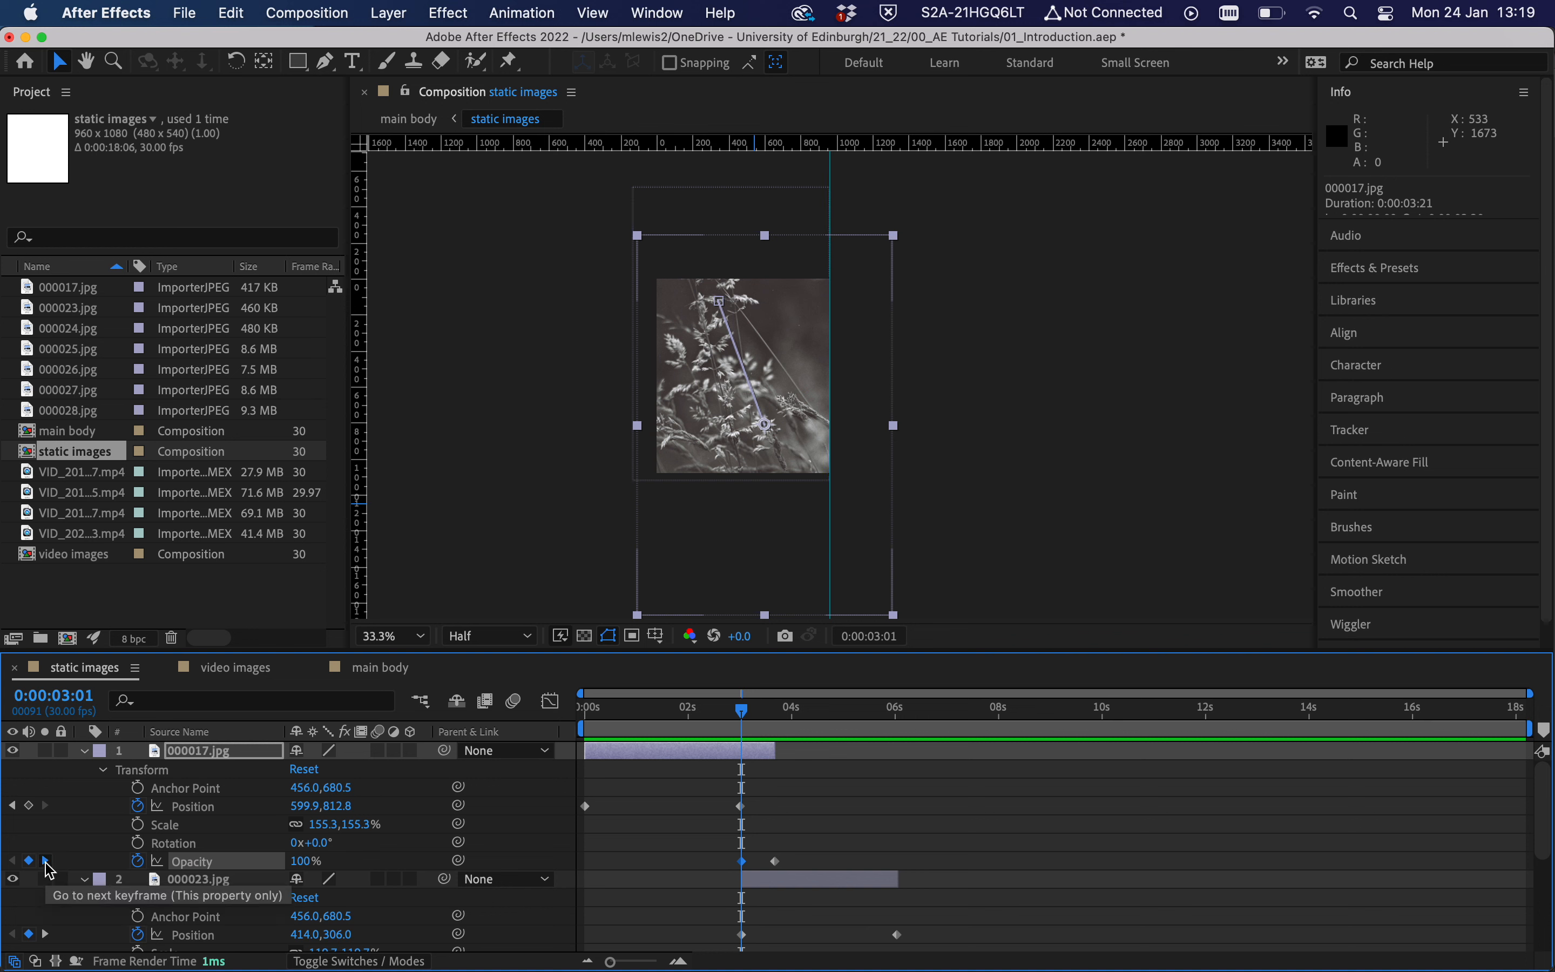
click(45, 864)
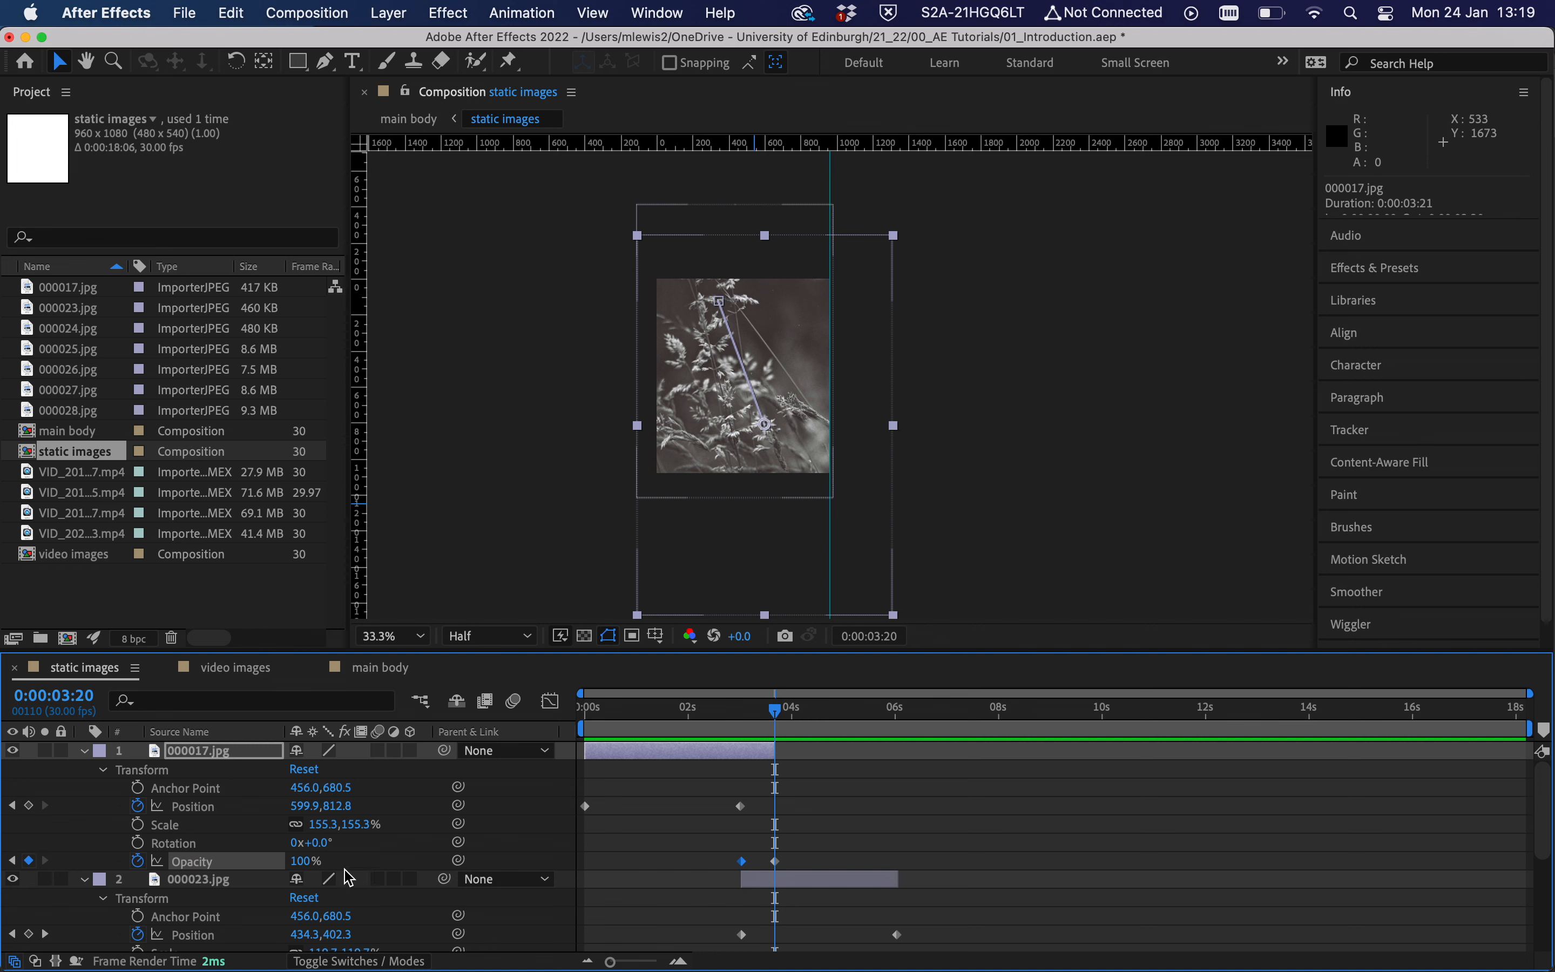
drag(302, 861, 151, 866)
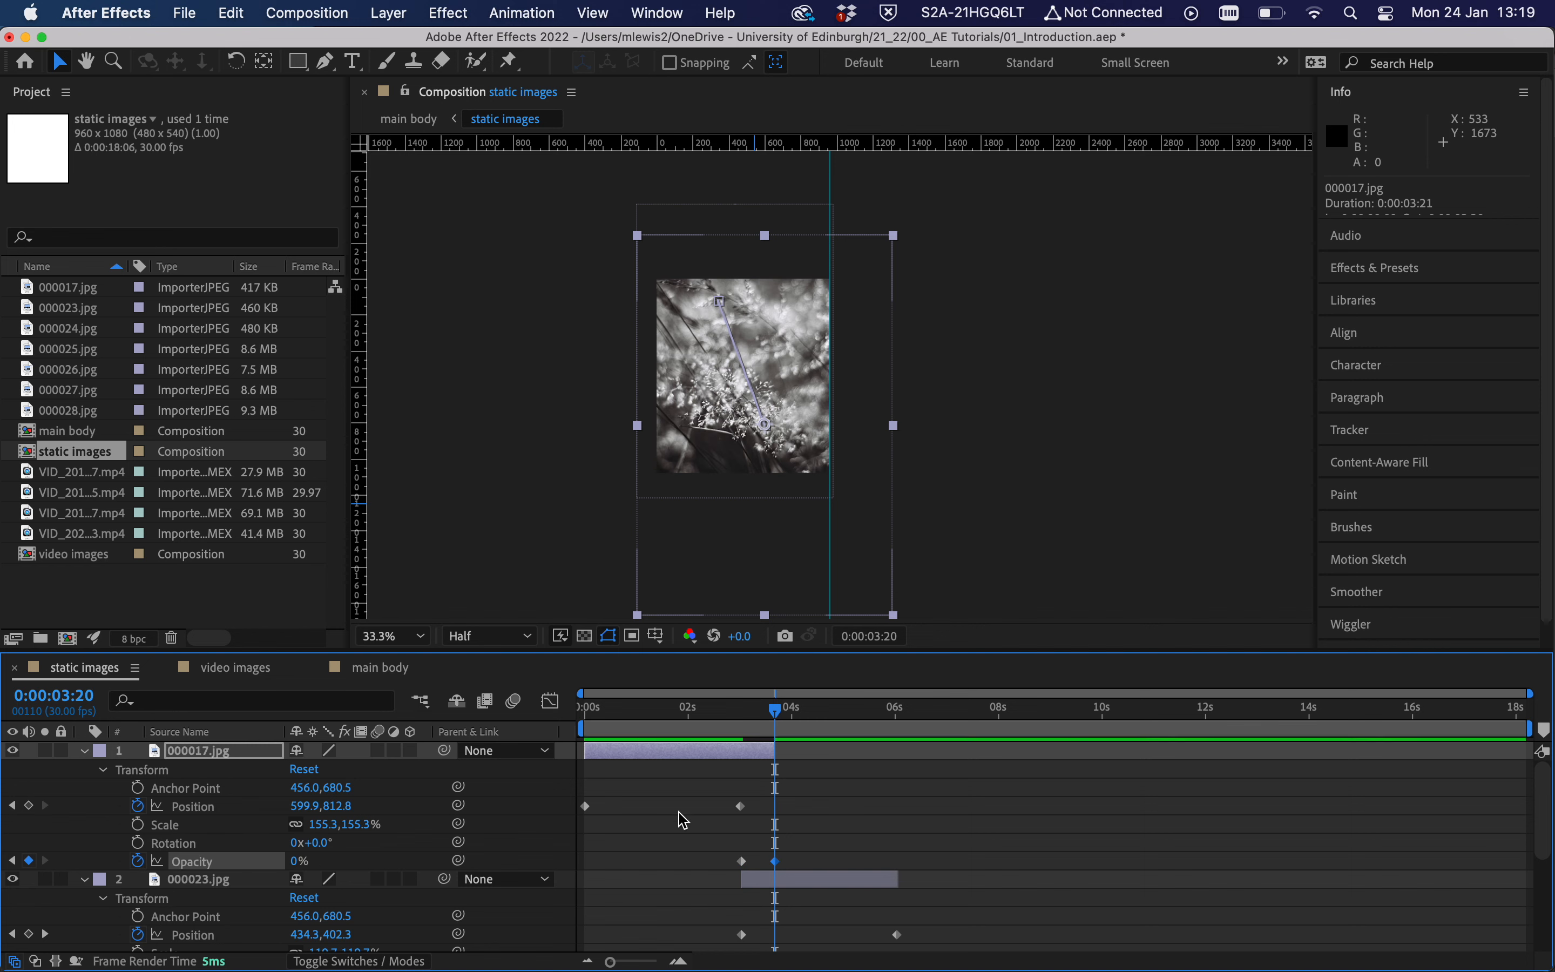
Preview the crossfade between 000017.jpg and 000023.jpg in the static images composition.
drag(761, 710, 737, 713)
key(space)
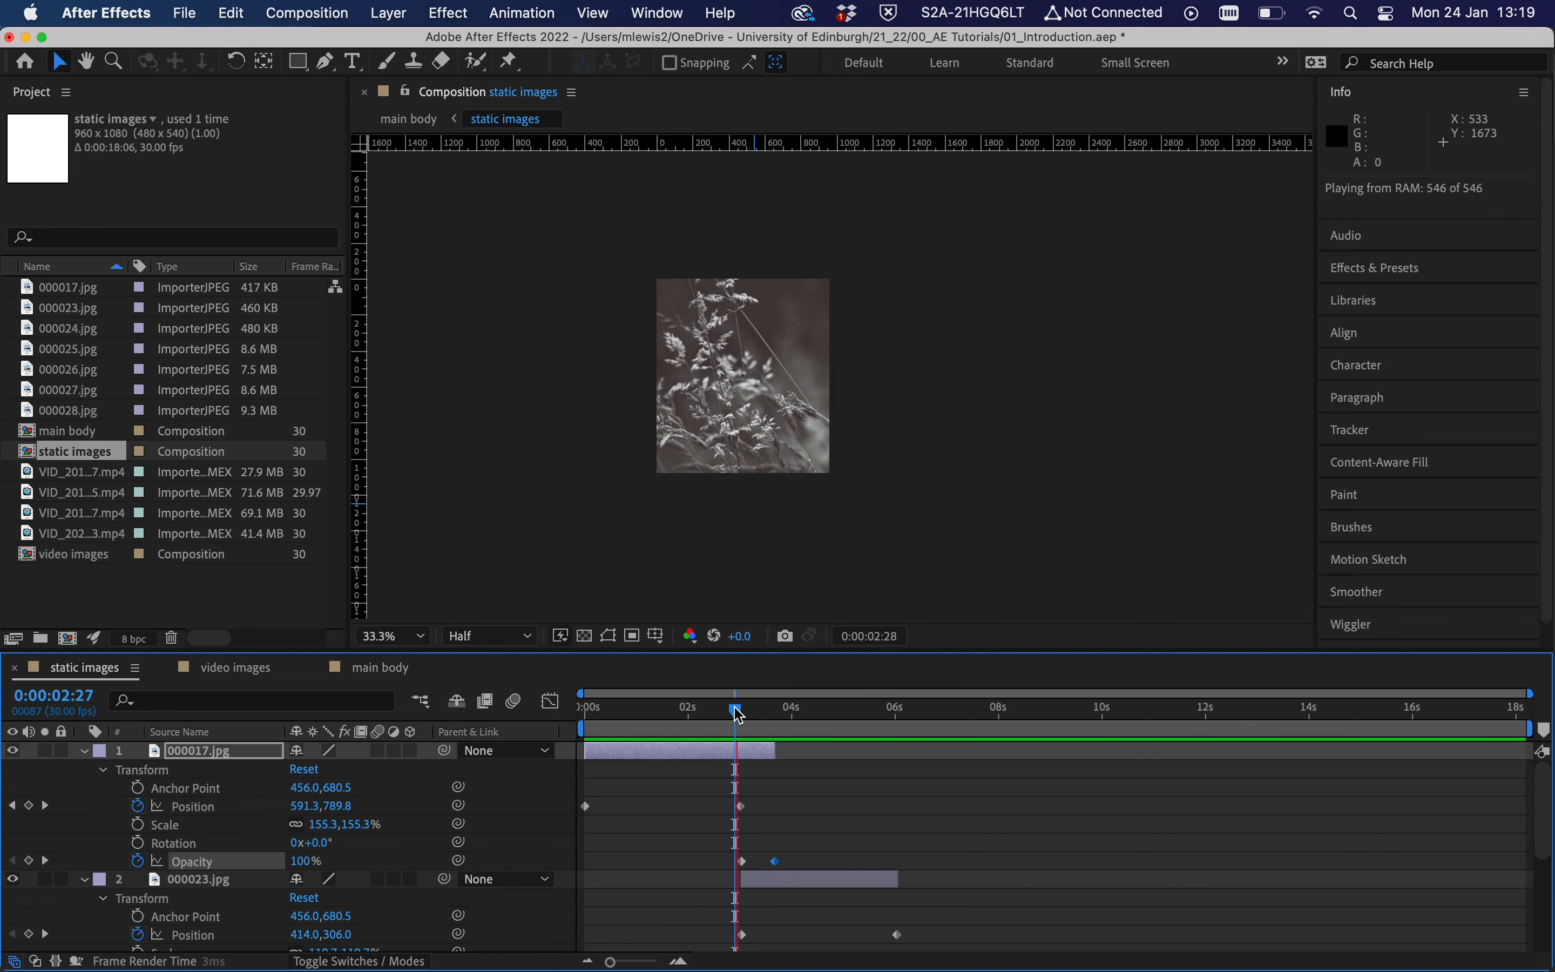
click(653, 715)
click(648, 714)
key(space)
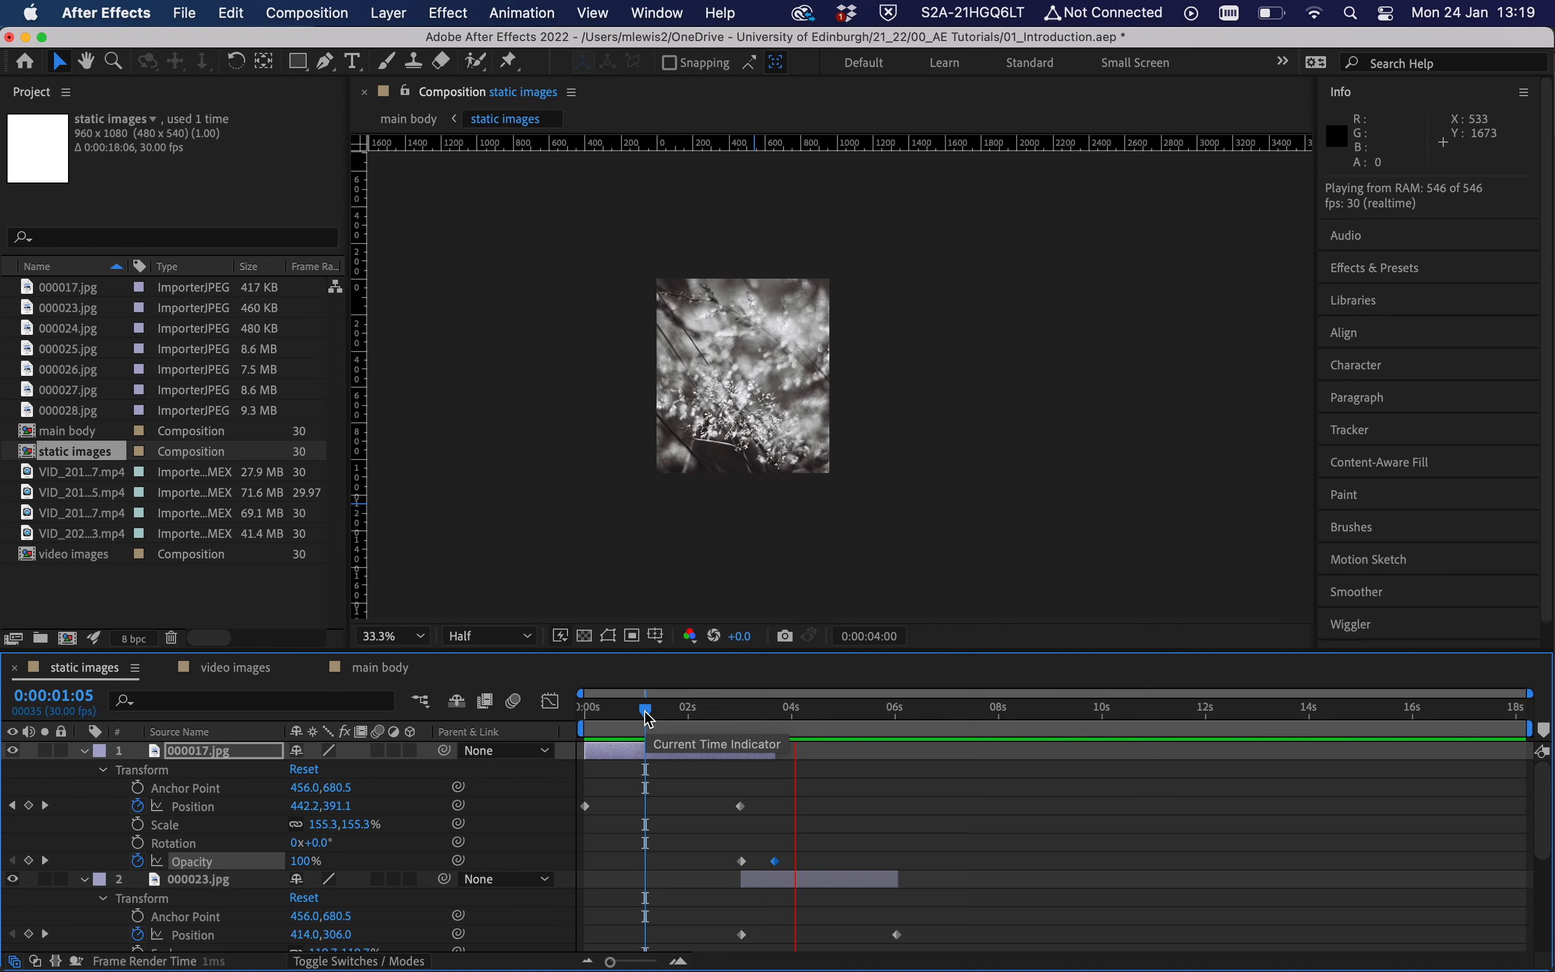
key(space)
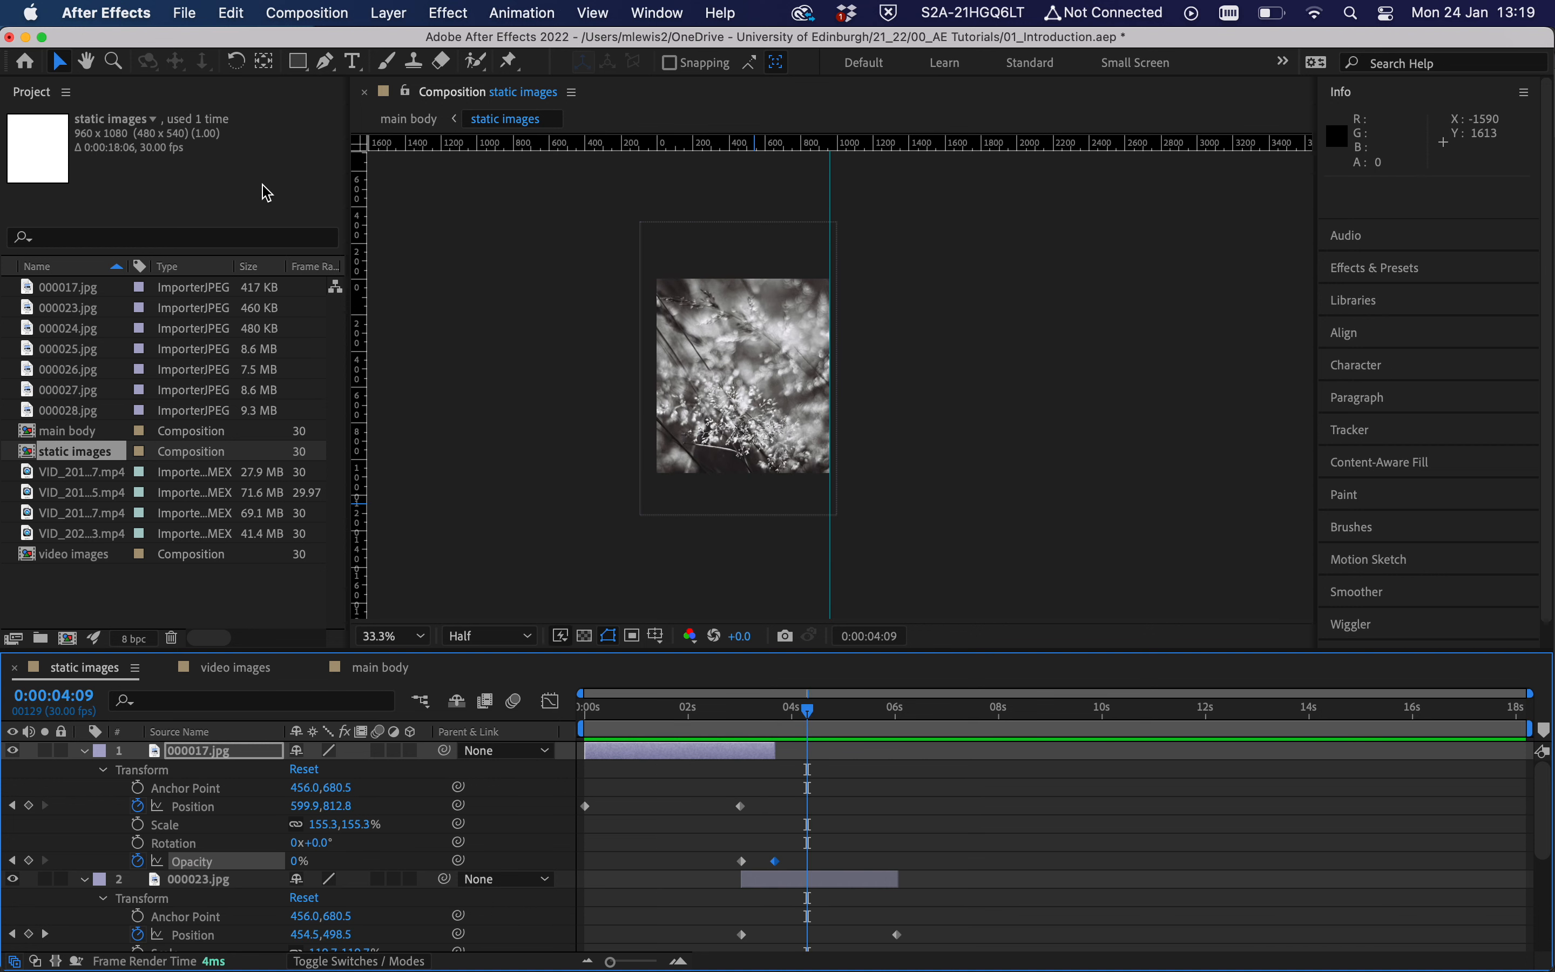
Play the main body composition from the beginning to review the moving, fading stills beside the video.
click(381, 667)
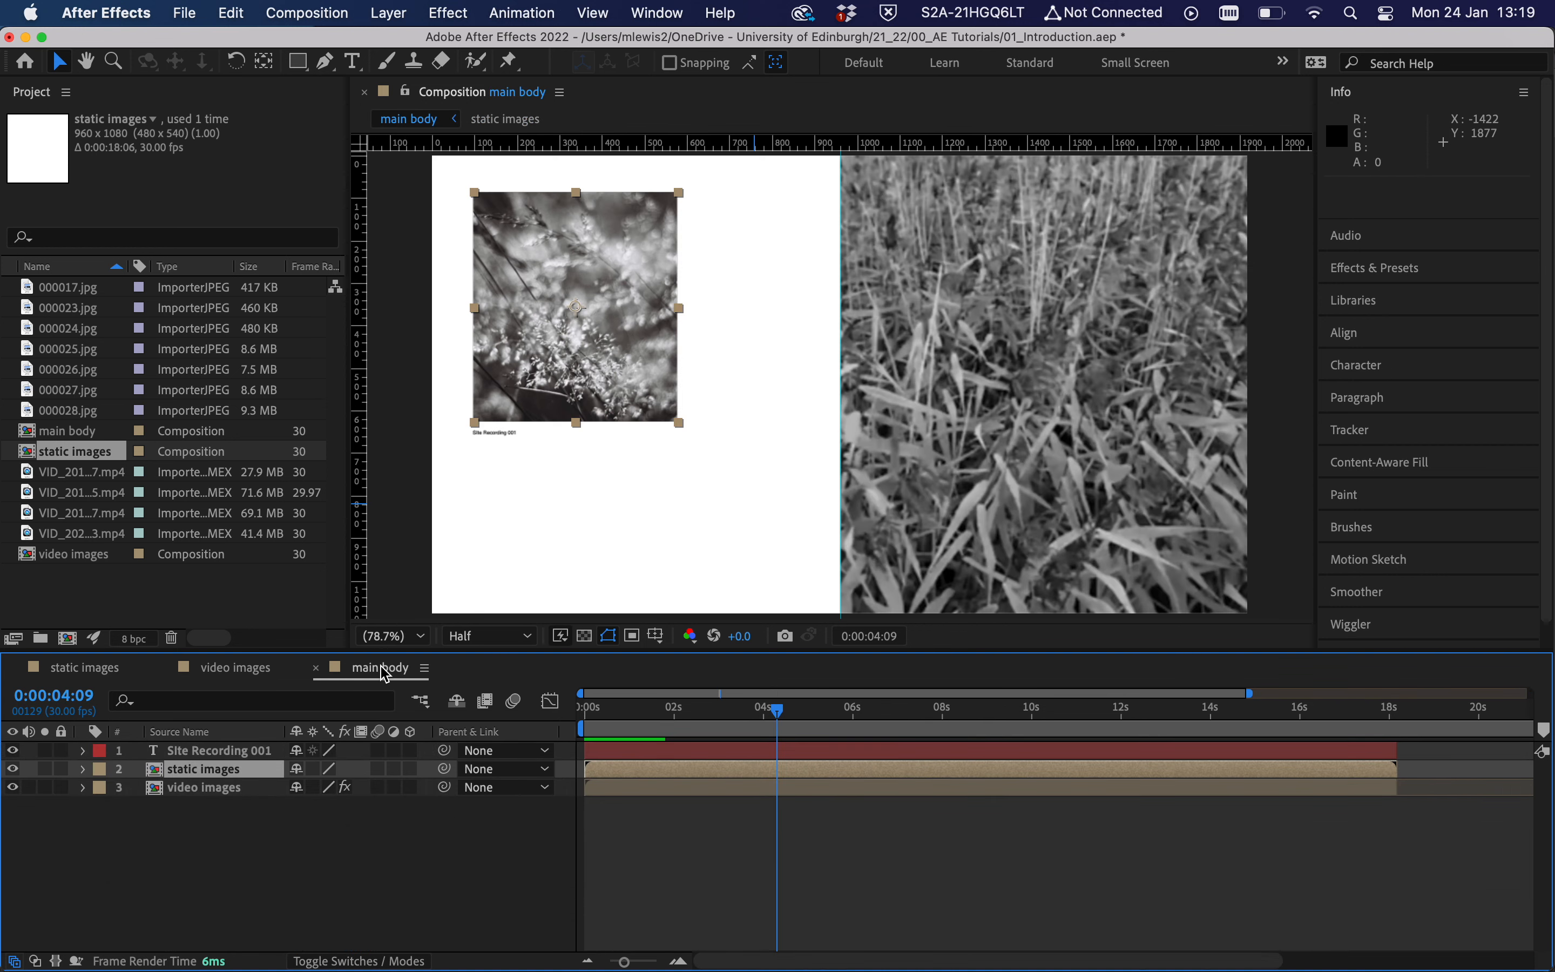
drag(684, 702, 481, 708)
key(space)
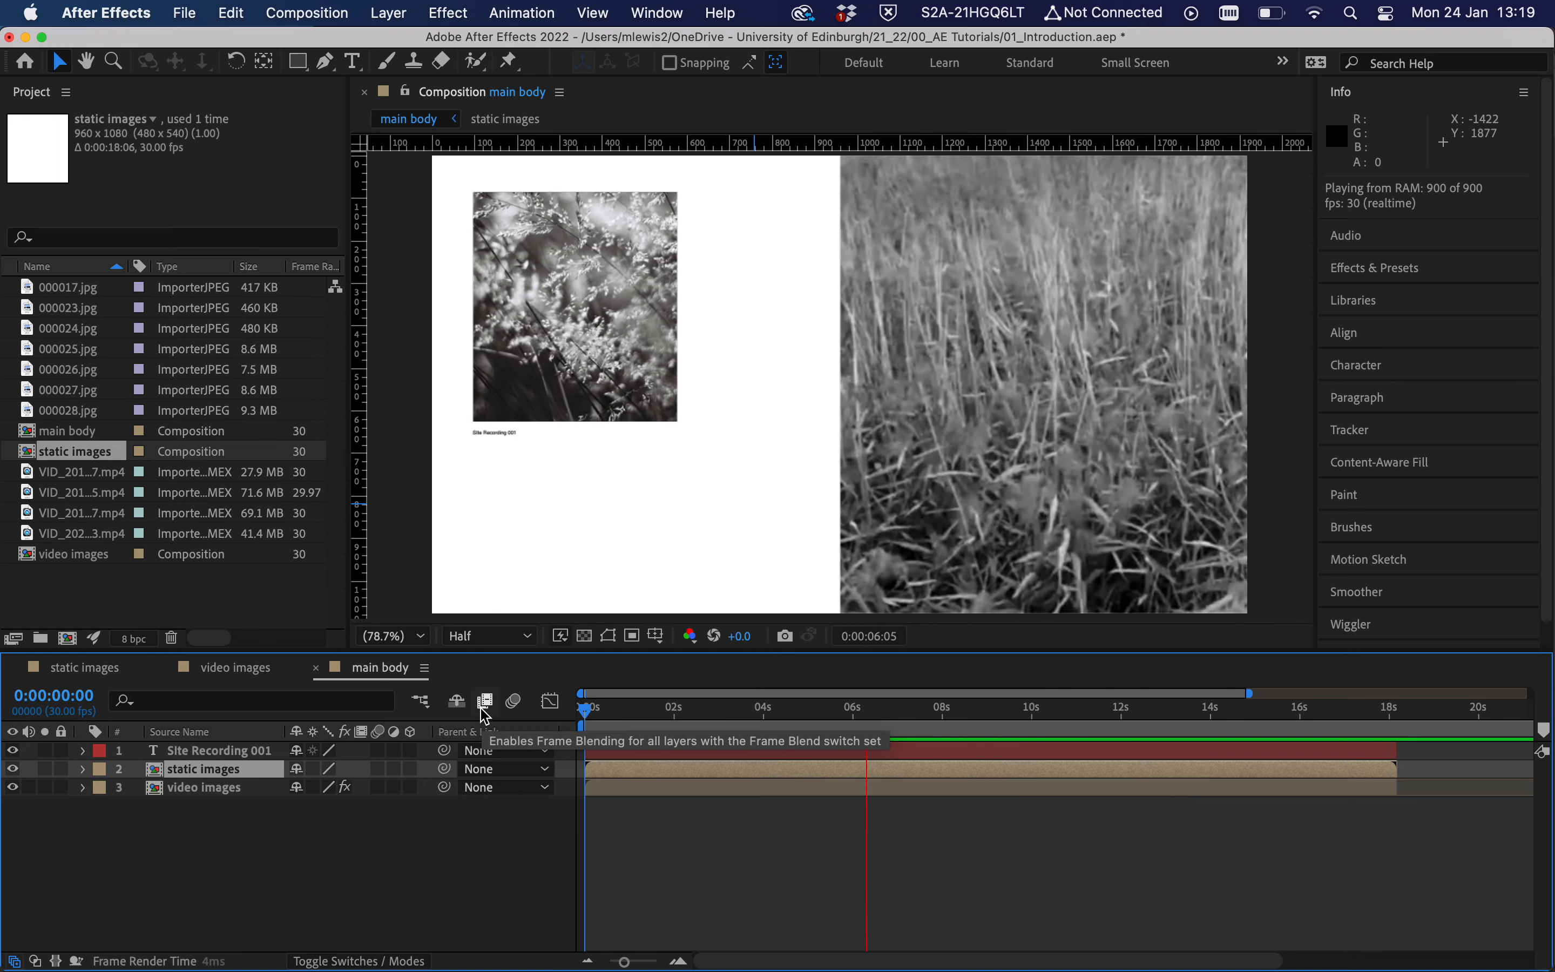
key(space)
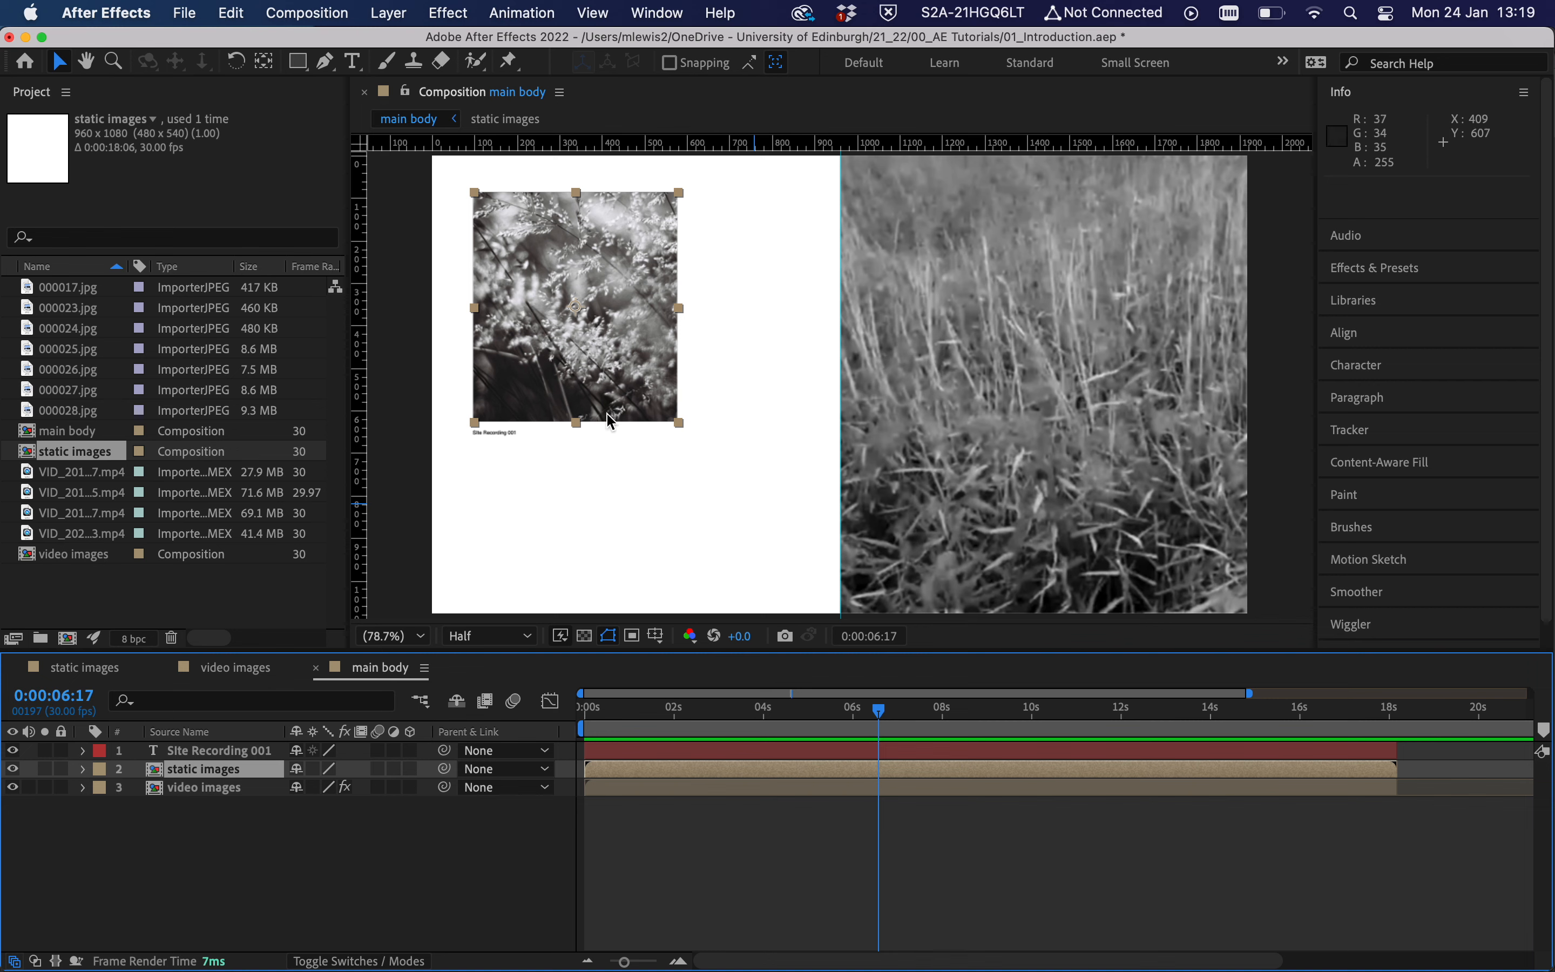
key(space)
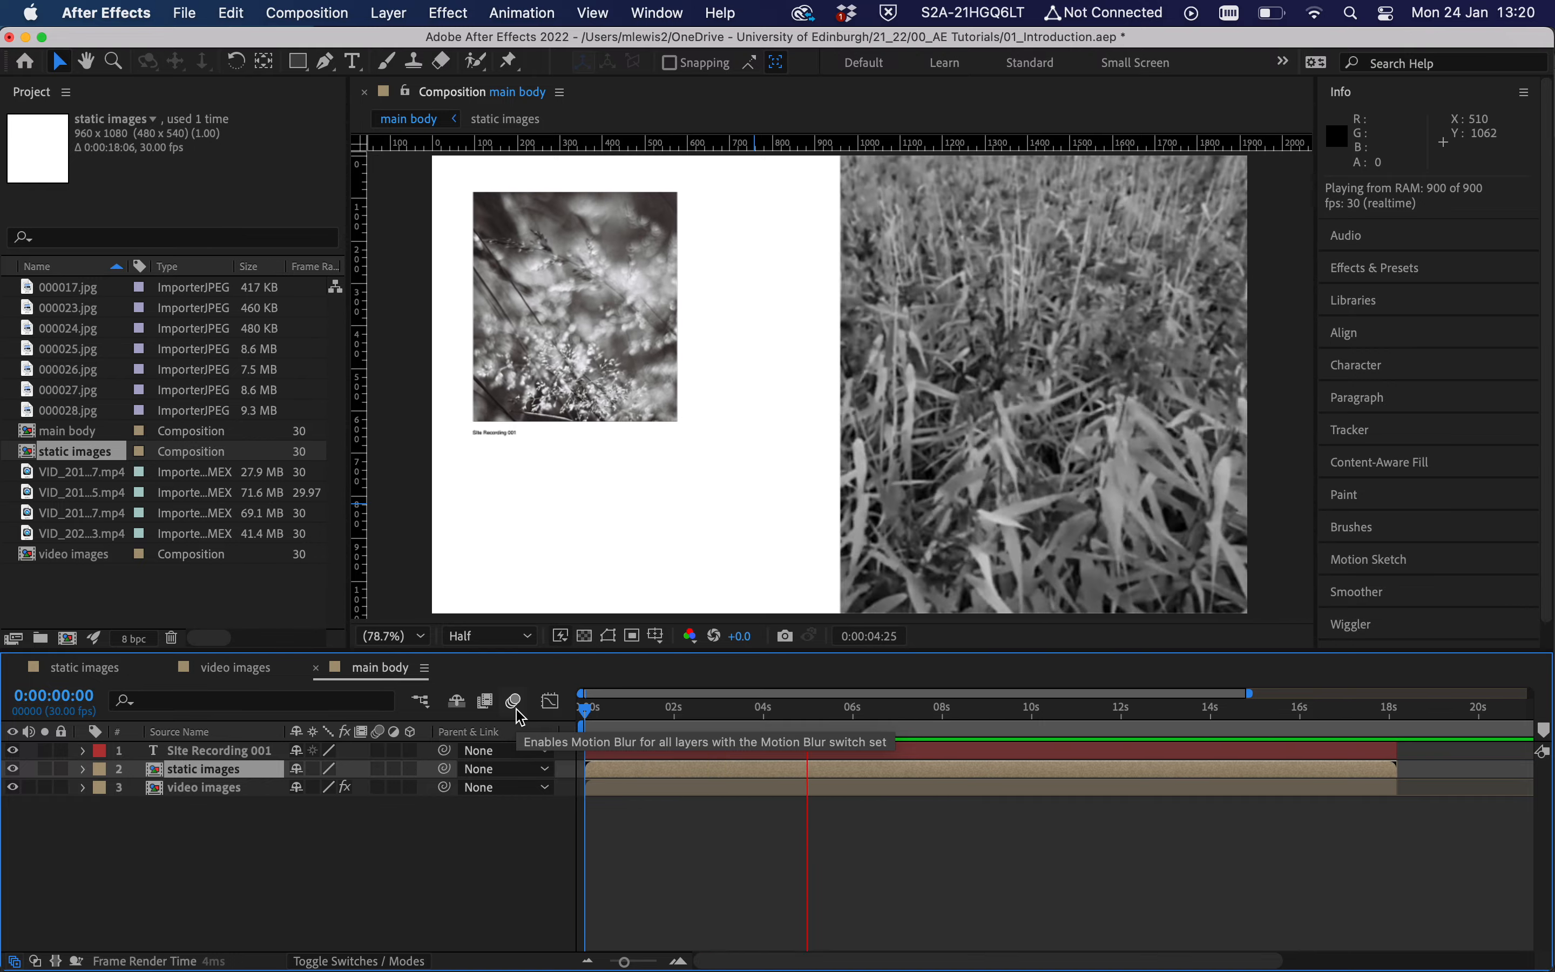
key(space)
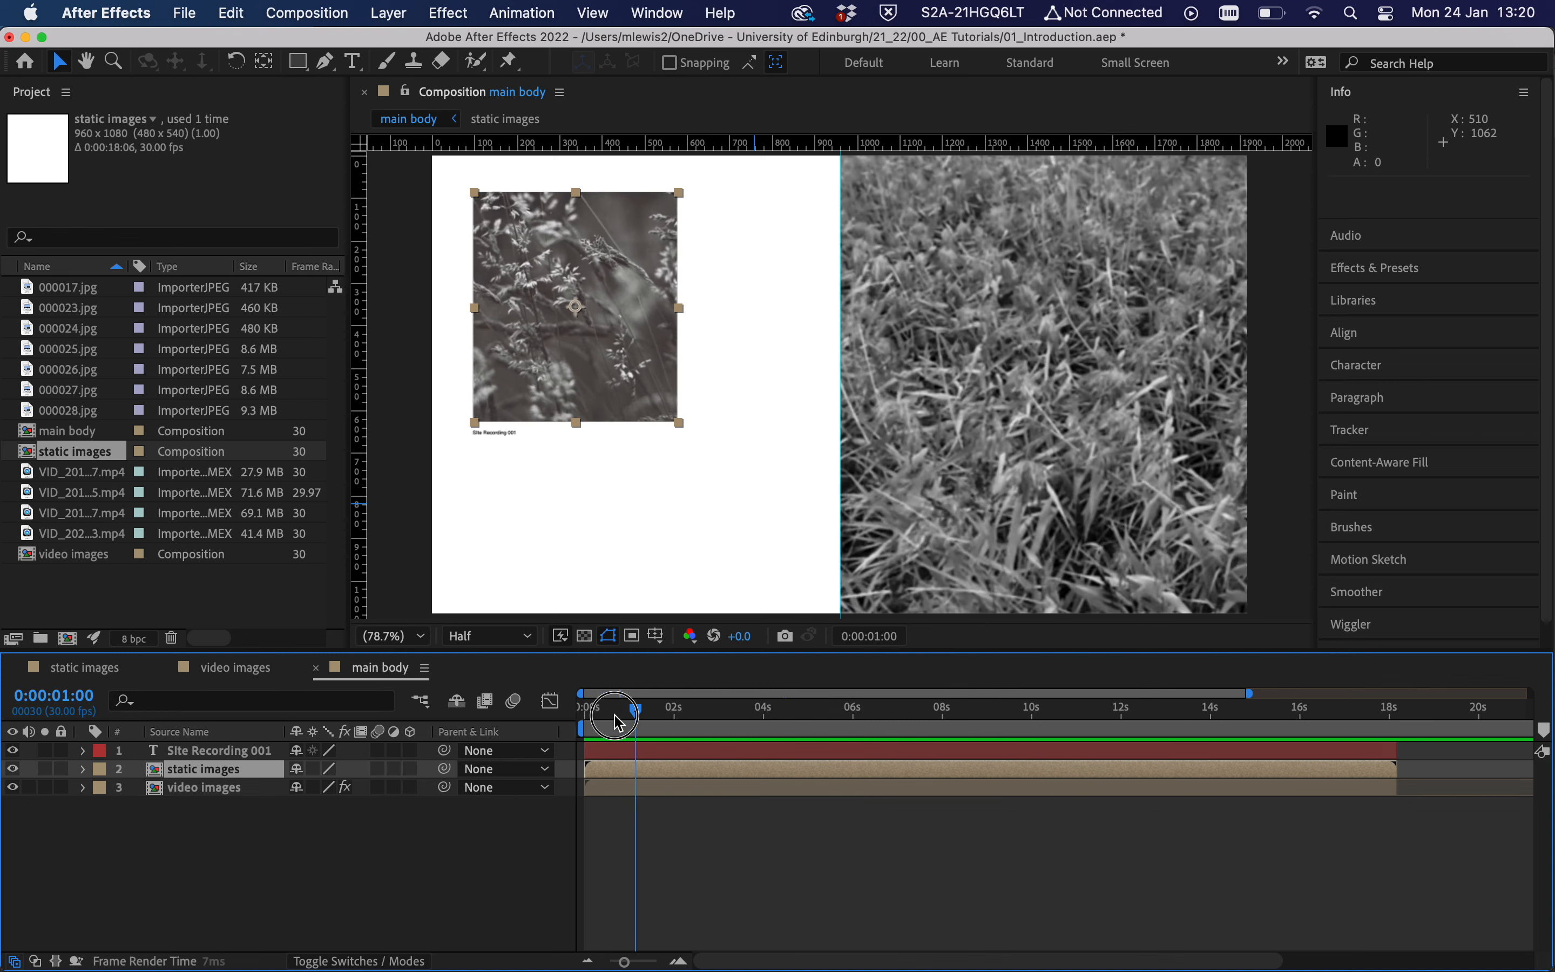
Show the transform properties of the static images layer and add a Scale keyframe at 0:00:00:00.
key(Home)
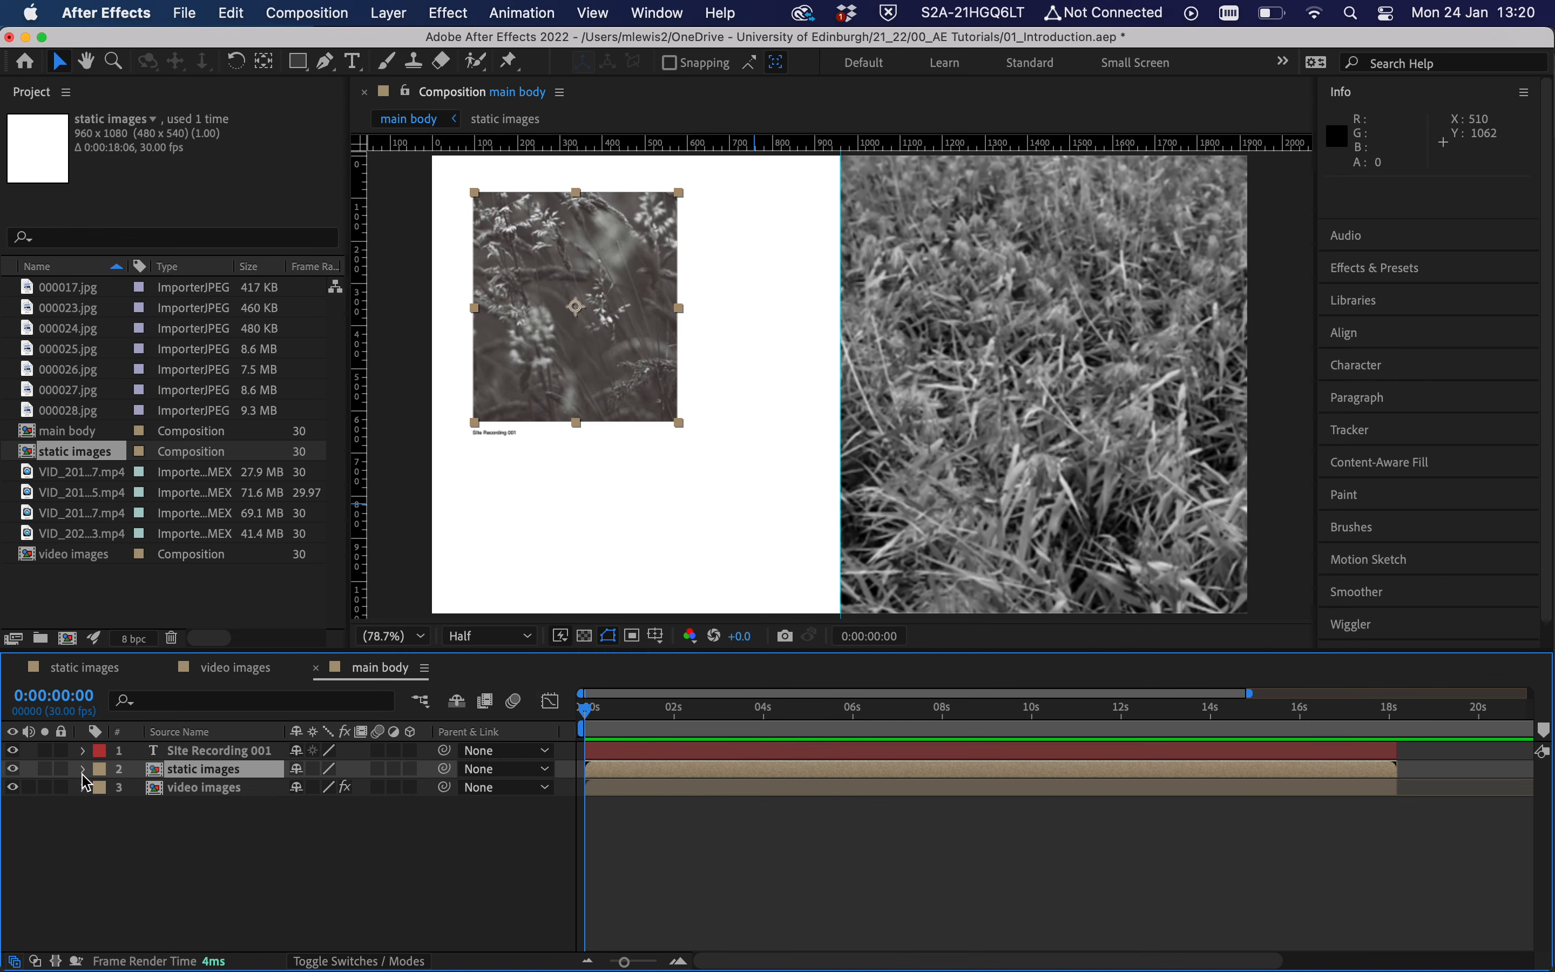
click(83, 770)
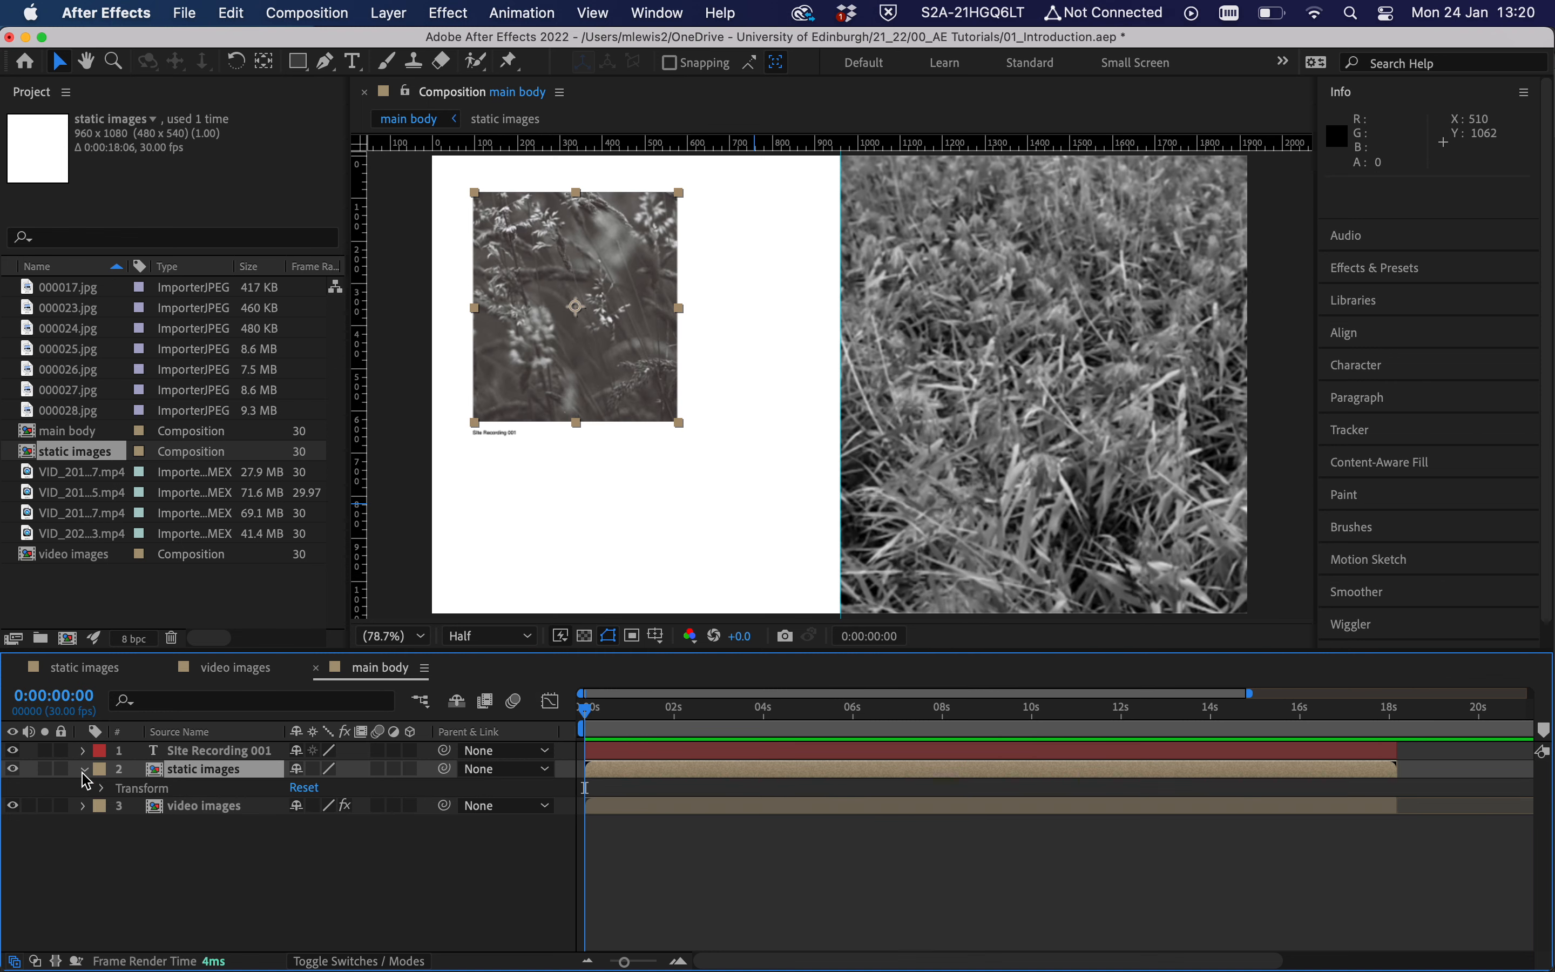
click(100, 789)
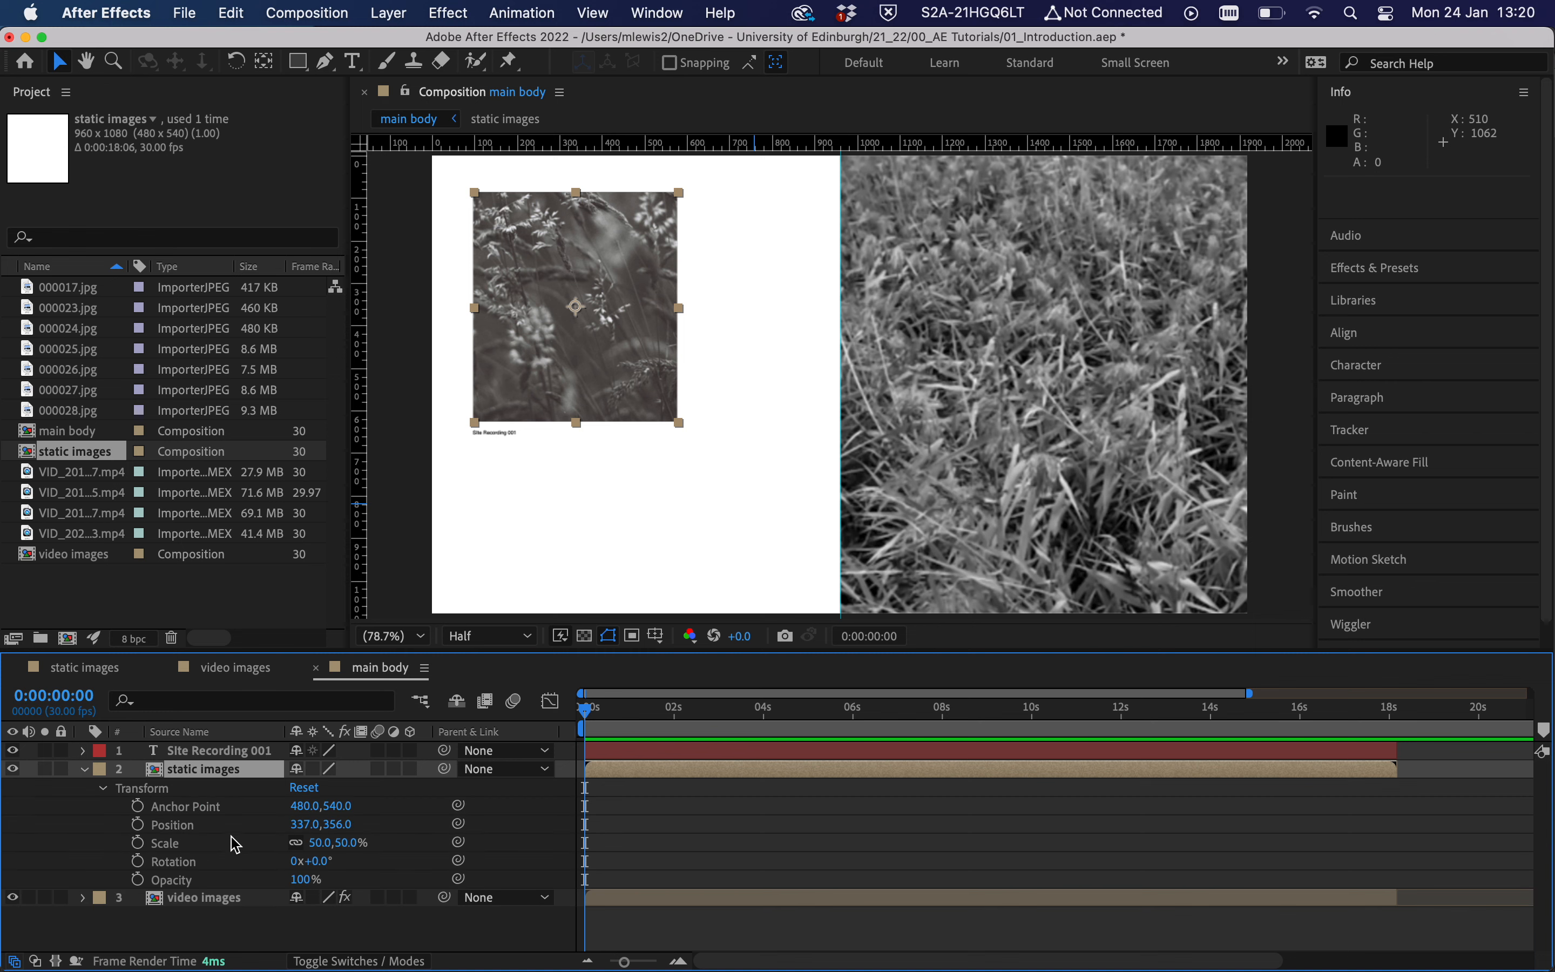
click(207, 844)
click(138, 843)
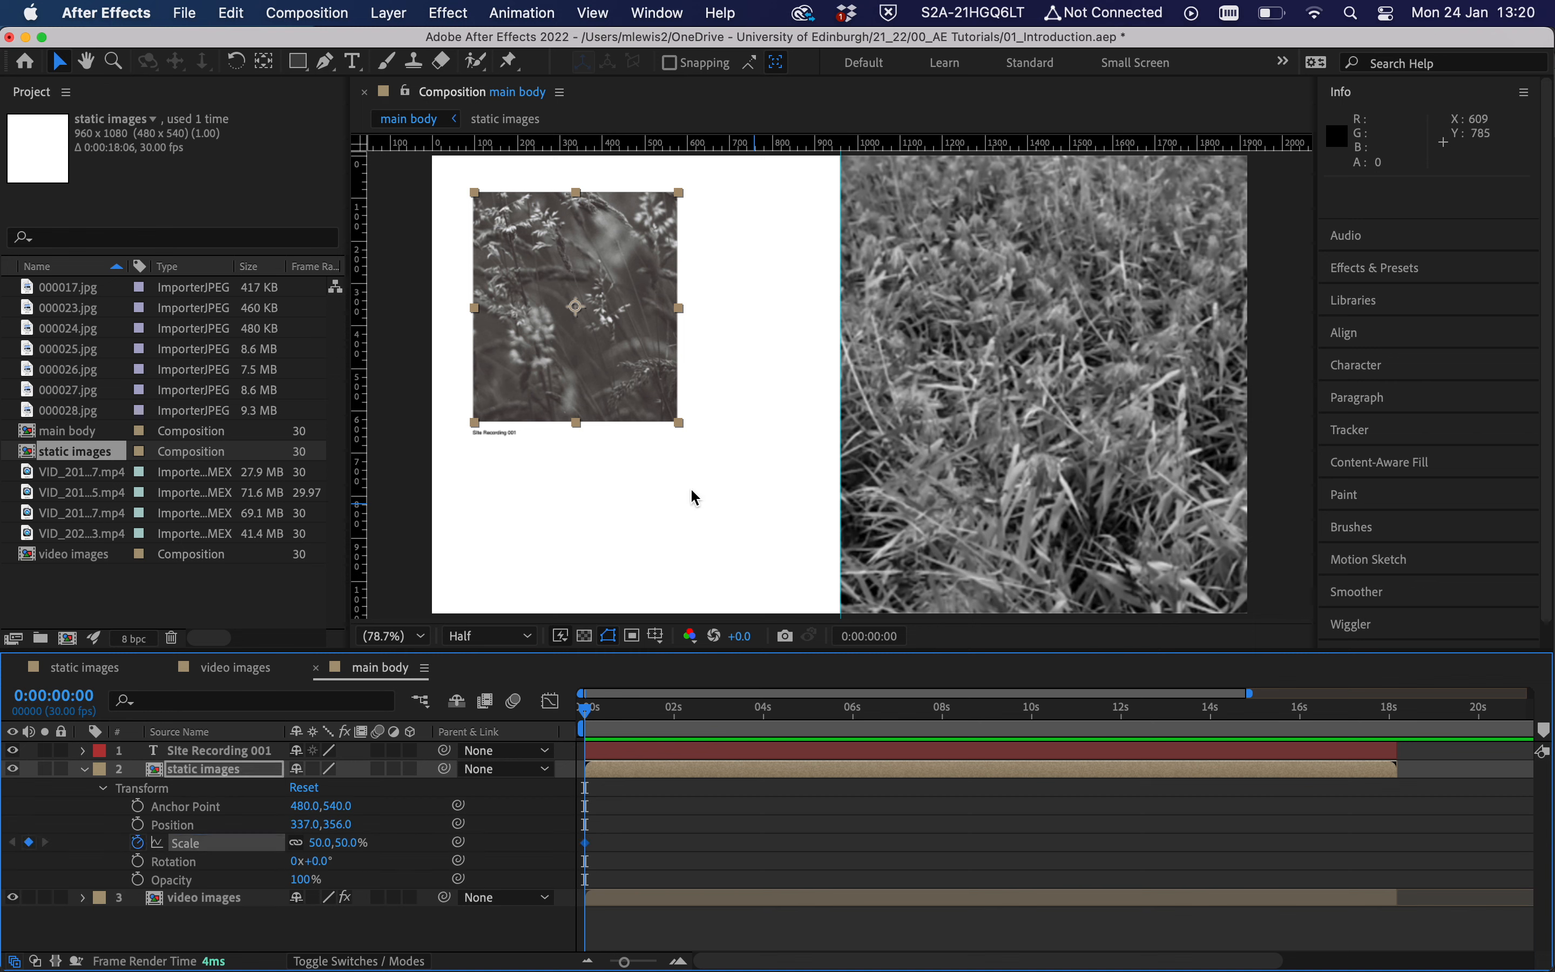
Add a 100% Scale keyframe to the static images layer at 0:00:18:05.
click(873, 711)
drag(879, 718, 1399, 713)
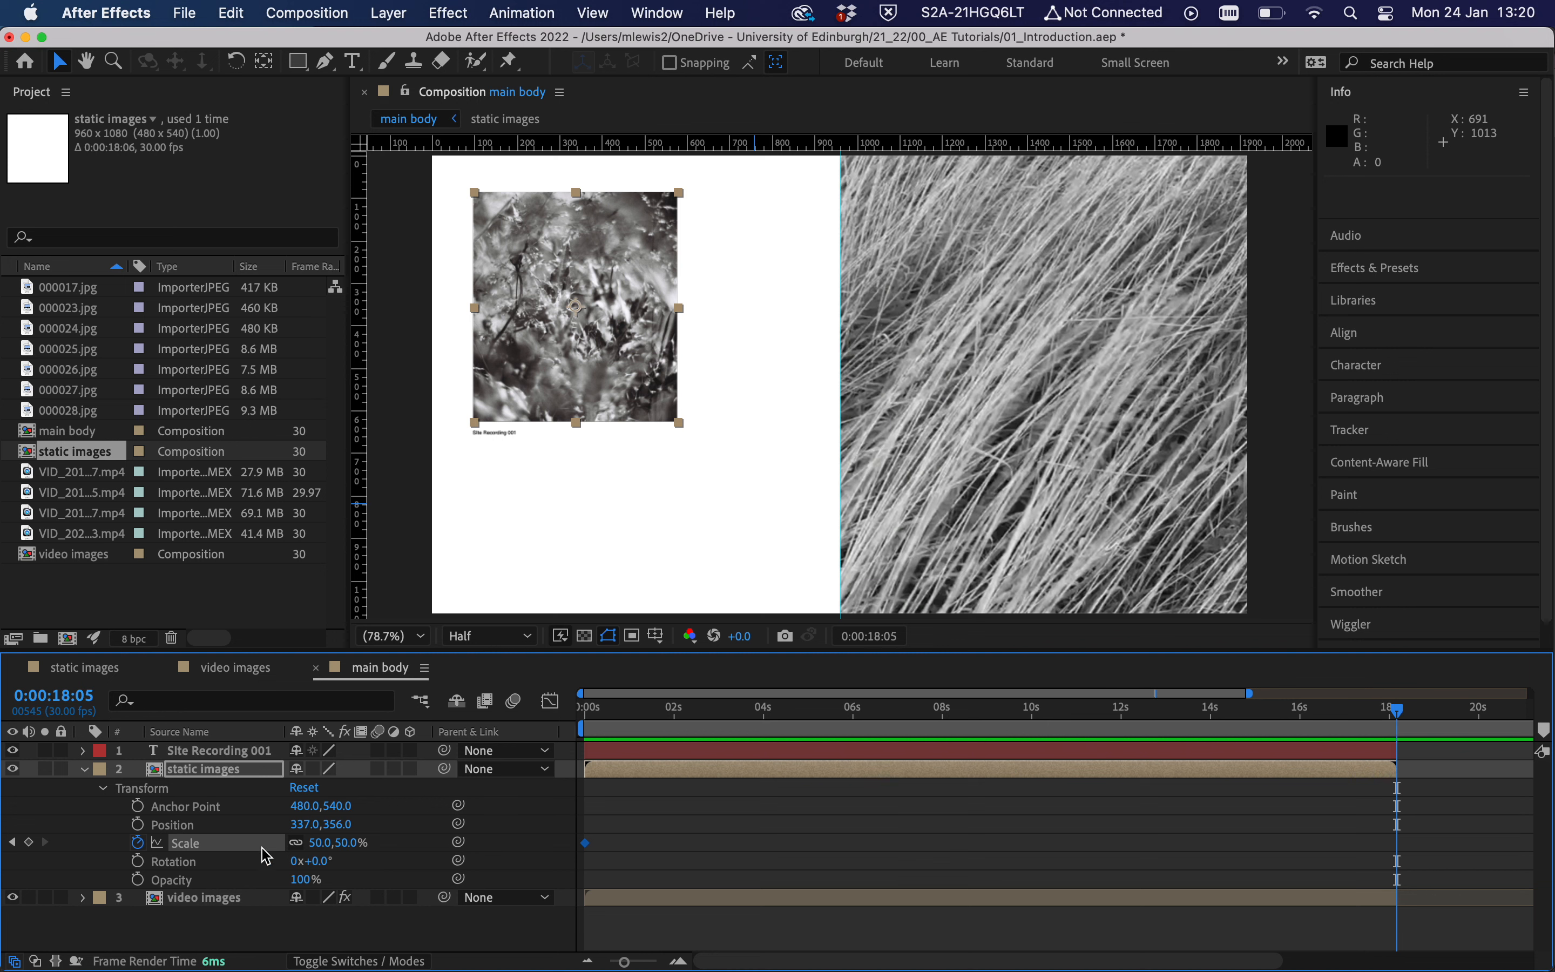
click(347, 843)
text(100)
key(Return)
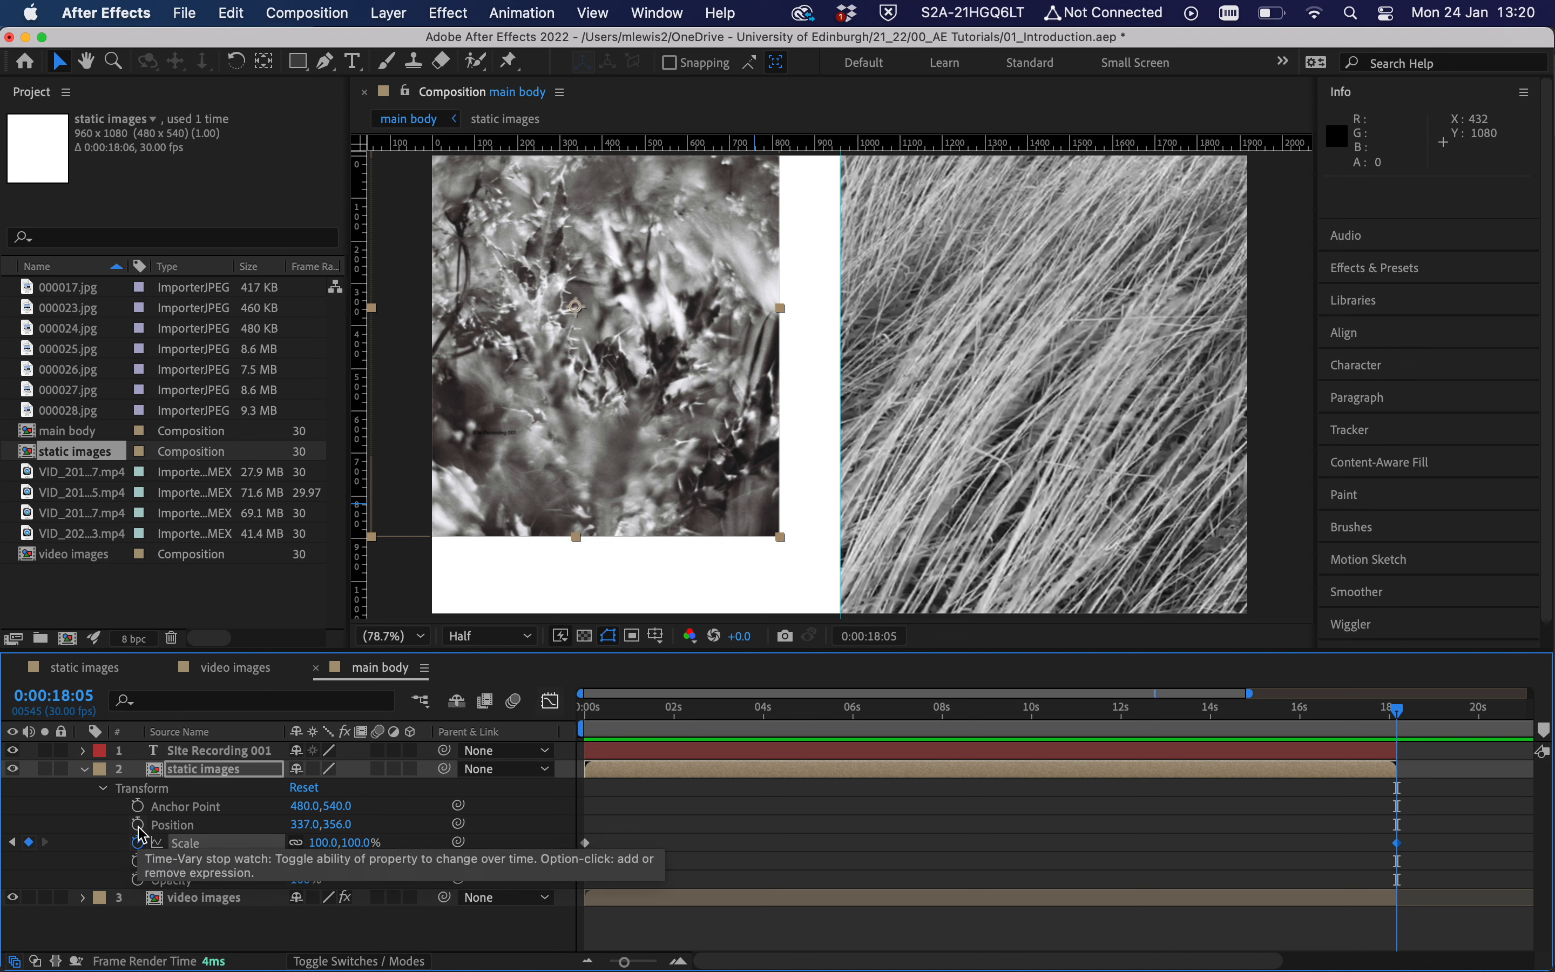
Animate the static images layer's Position with keyframes of 481, 539 at 0:00:18:05 and about 336, 356 at 0:00:00:00.
drag(667, 431, 733, 514)
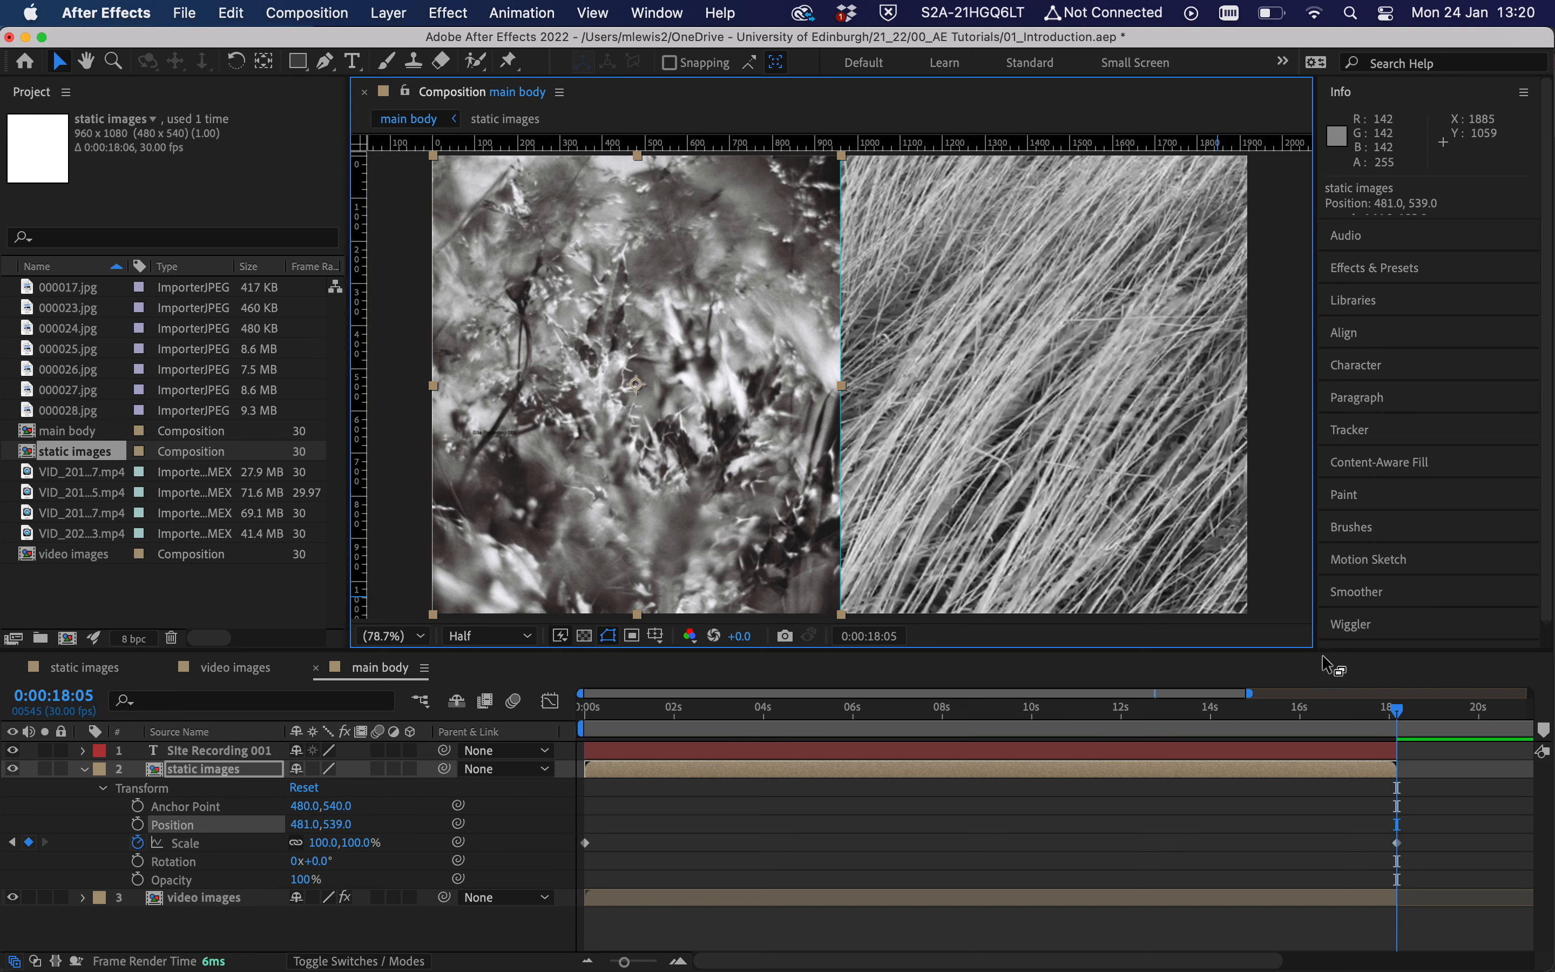
click(138, 826)
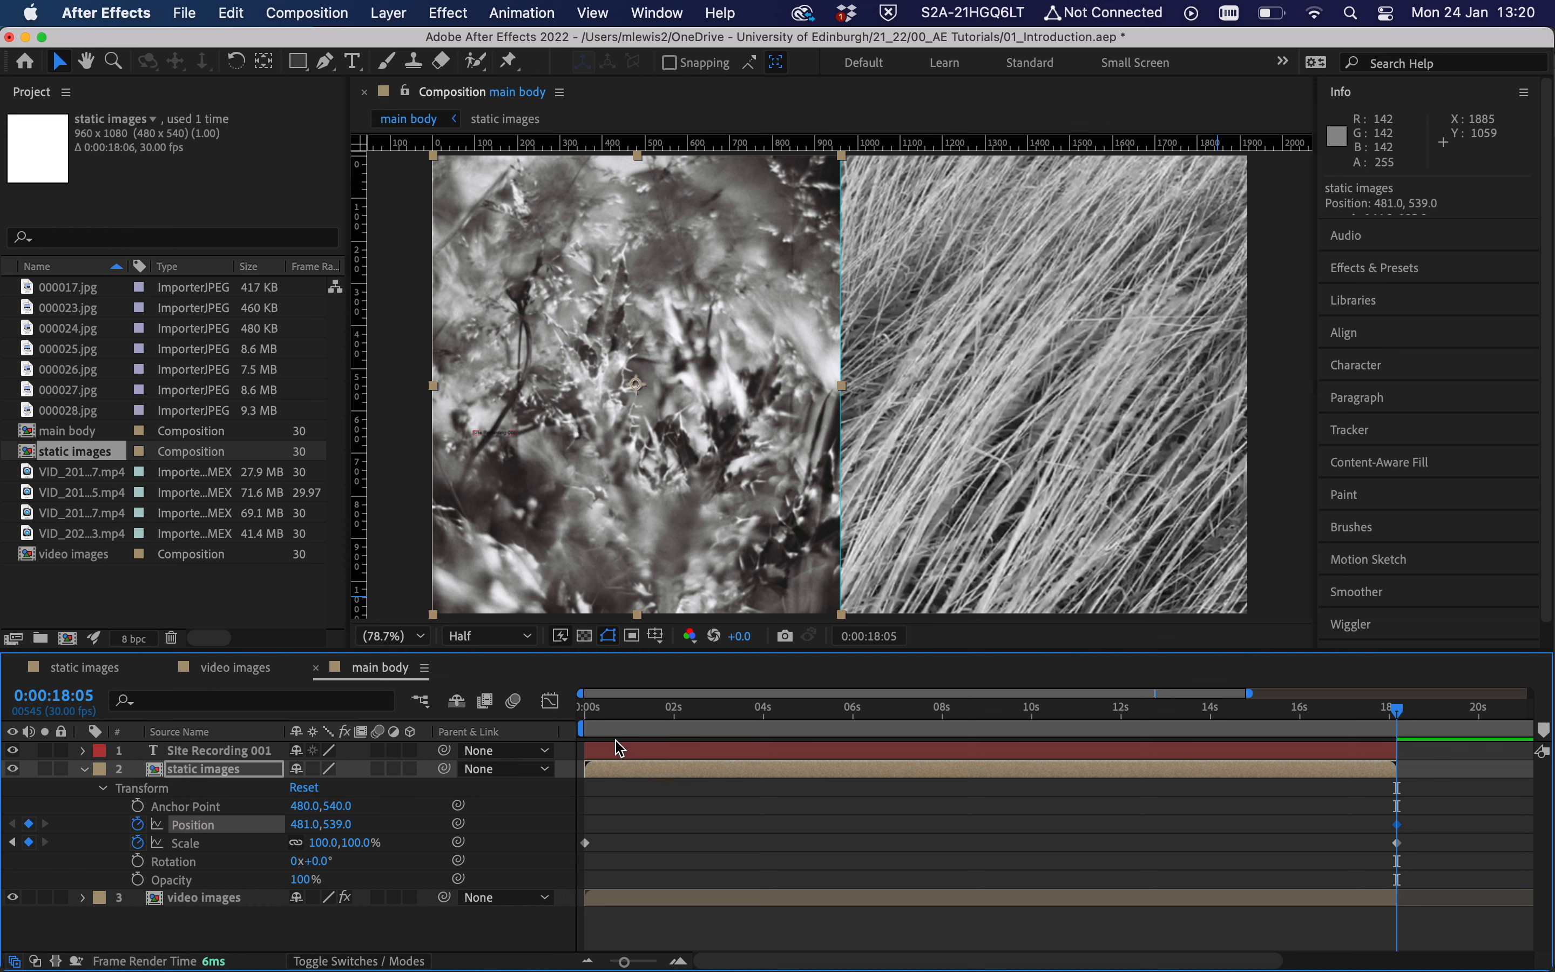
key(Home)
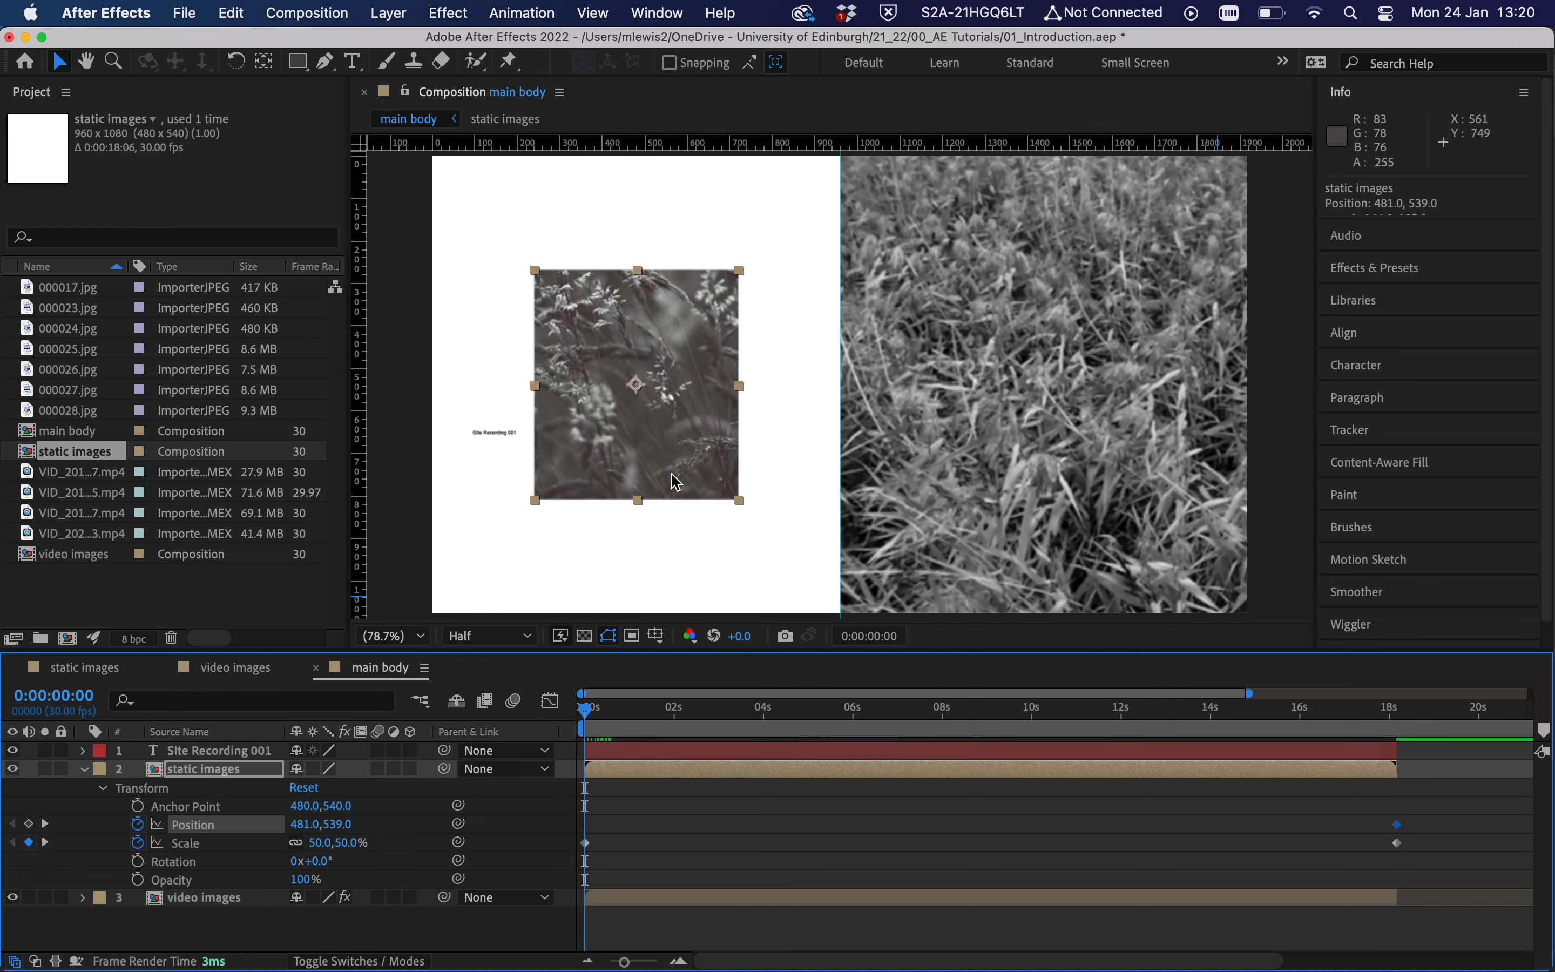
drag(684, 459, 622, 377)
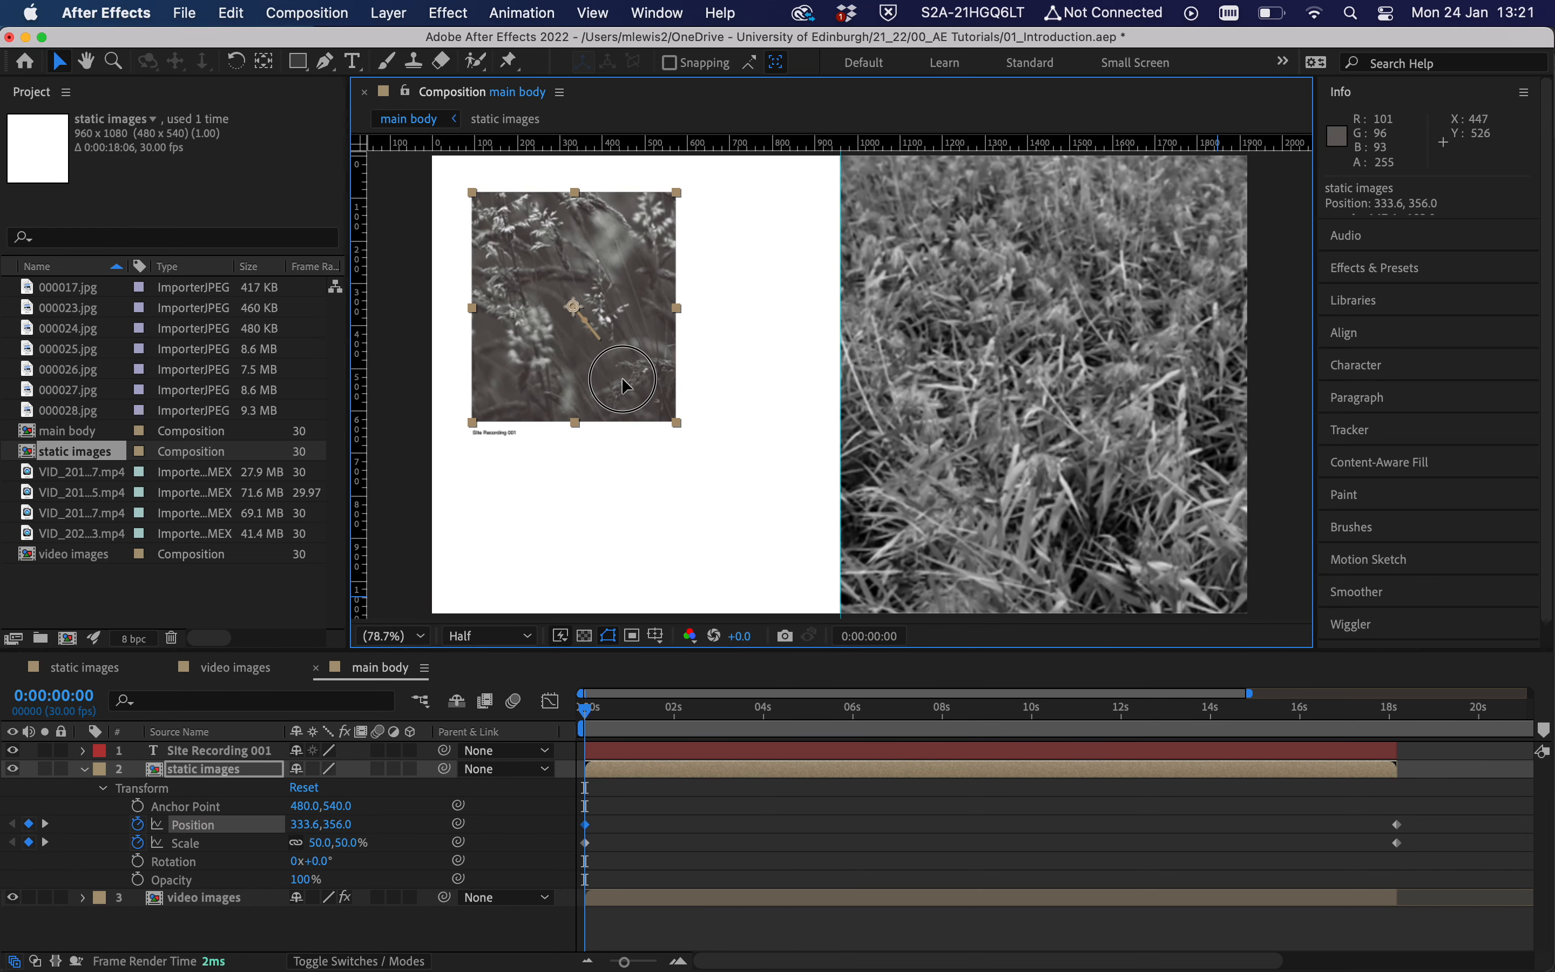
Play the main body composition to review the static images layer growing and moving, and scrub back to the beginning.
key(space)
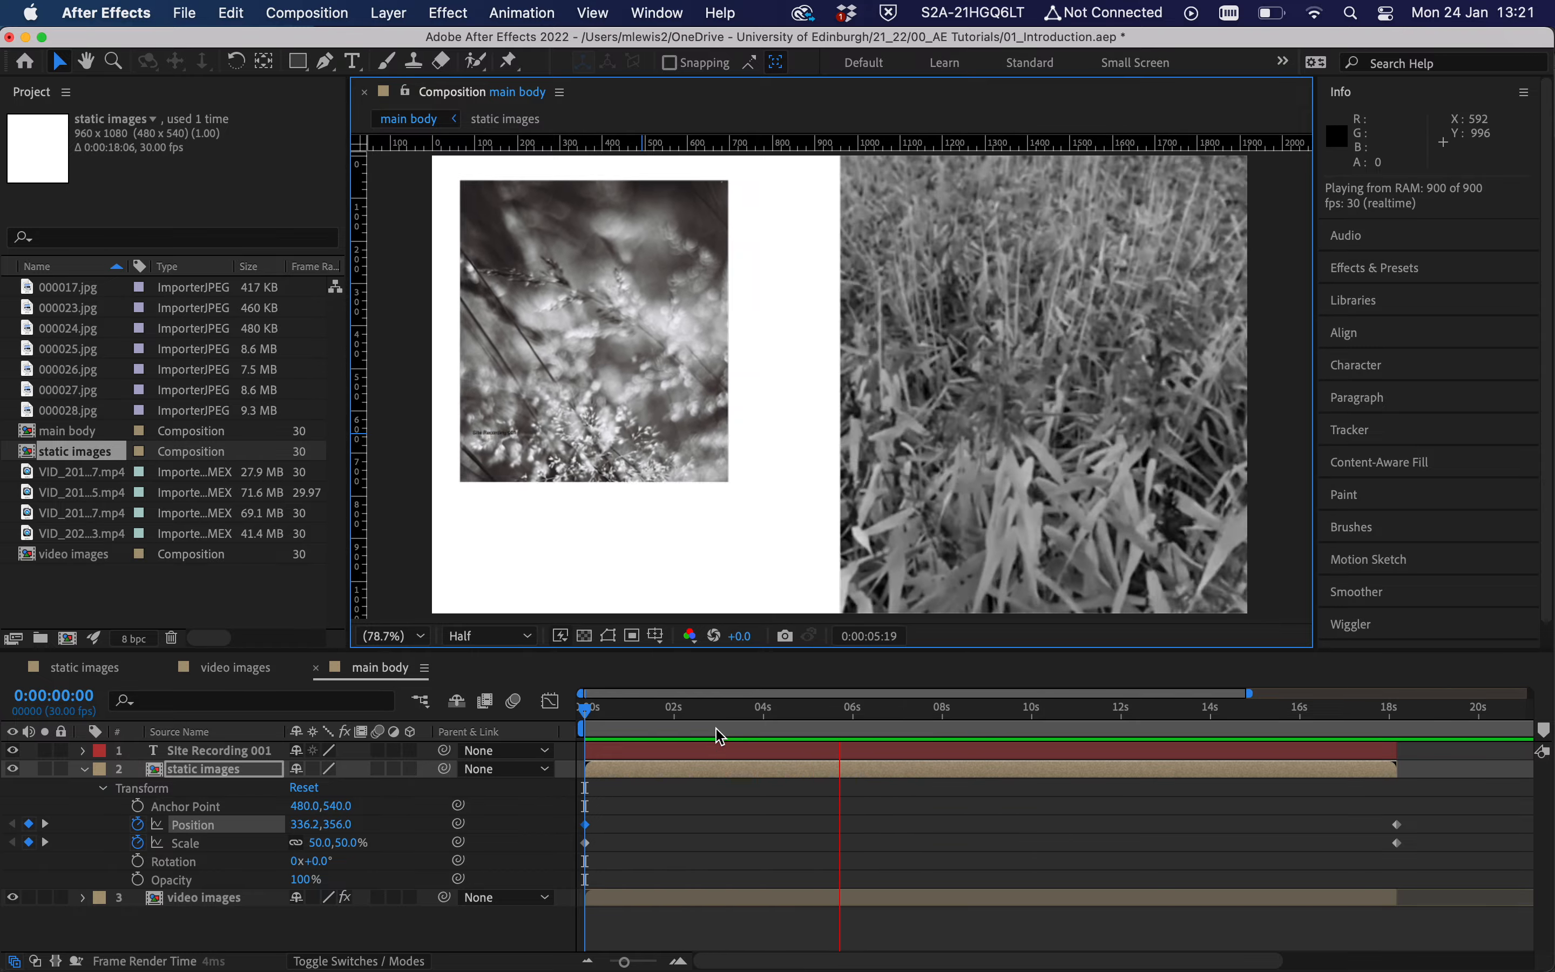
drag(875, 710, 591, 726)
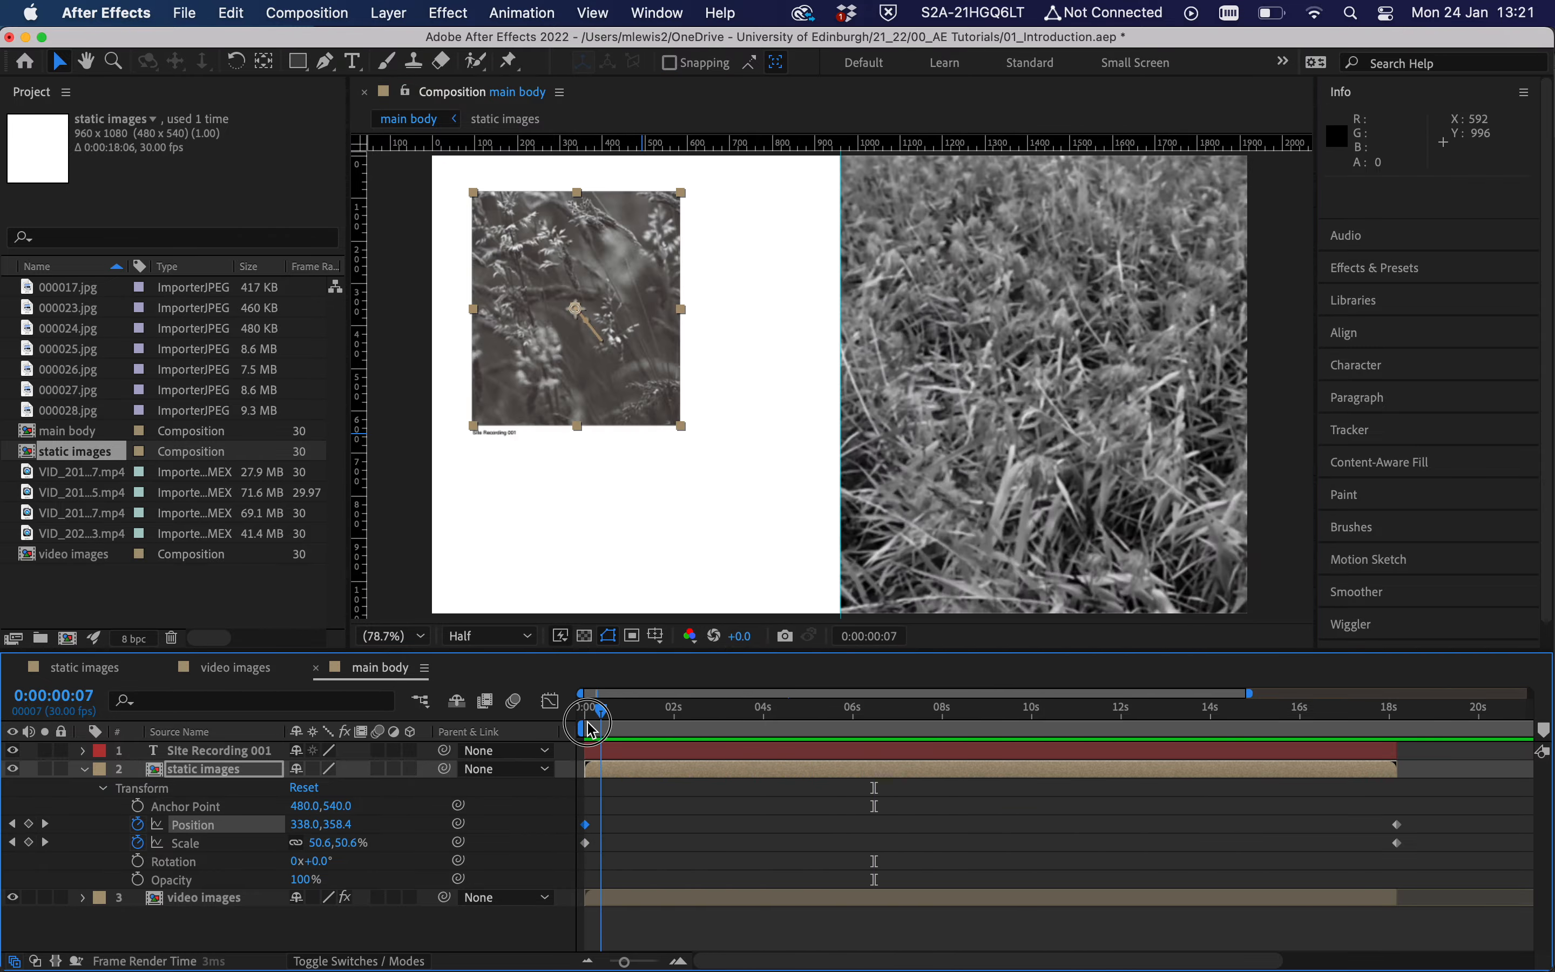
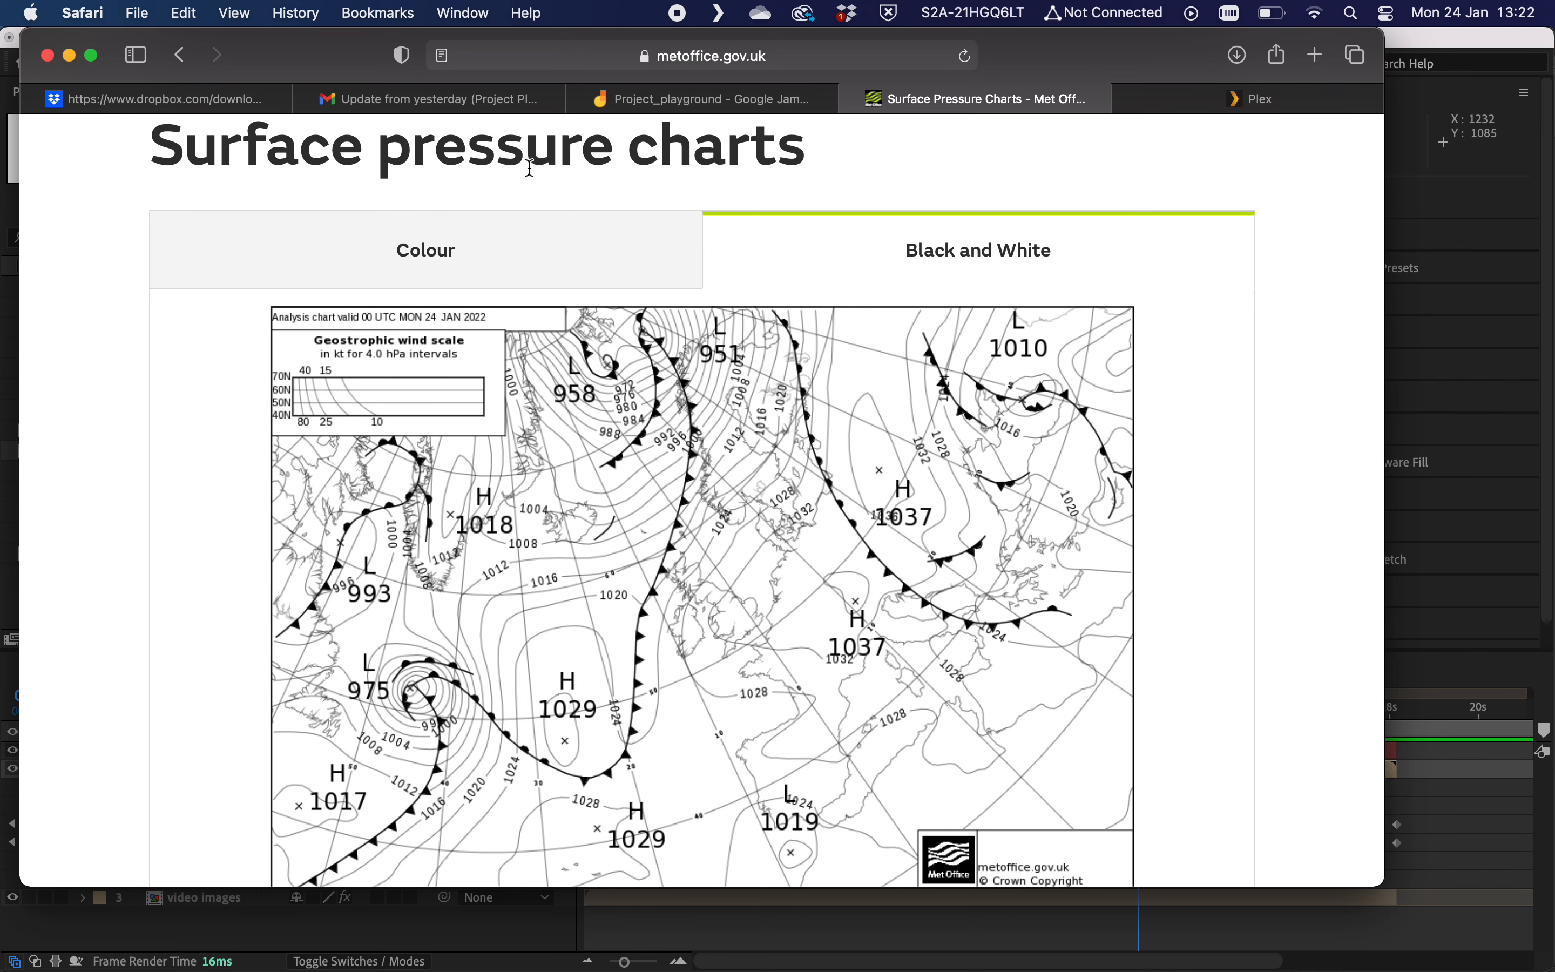
Browse the black and white surface pressure charts on the Met Office page in Safari, from 24 to 27 Jan 2022 and back.
scroll(856, 202, down, 4)
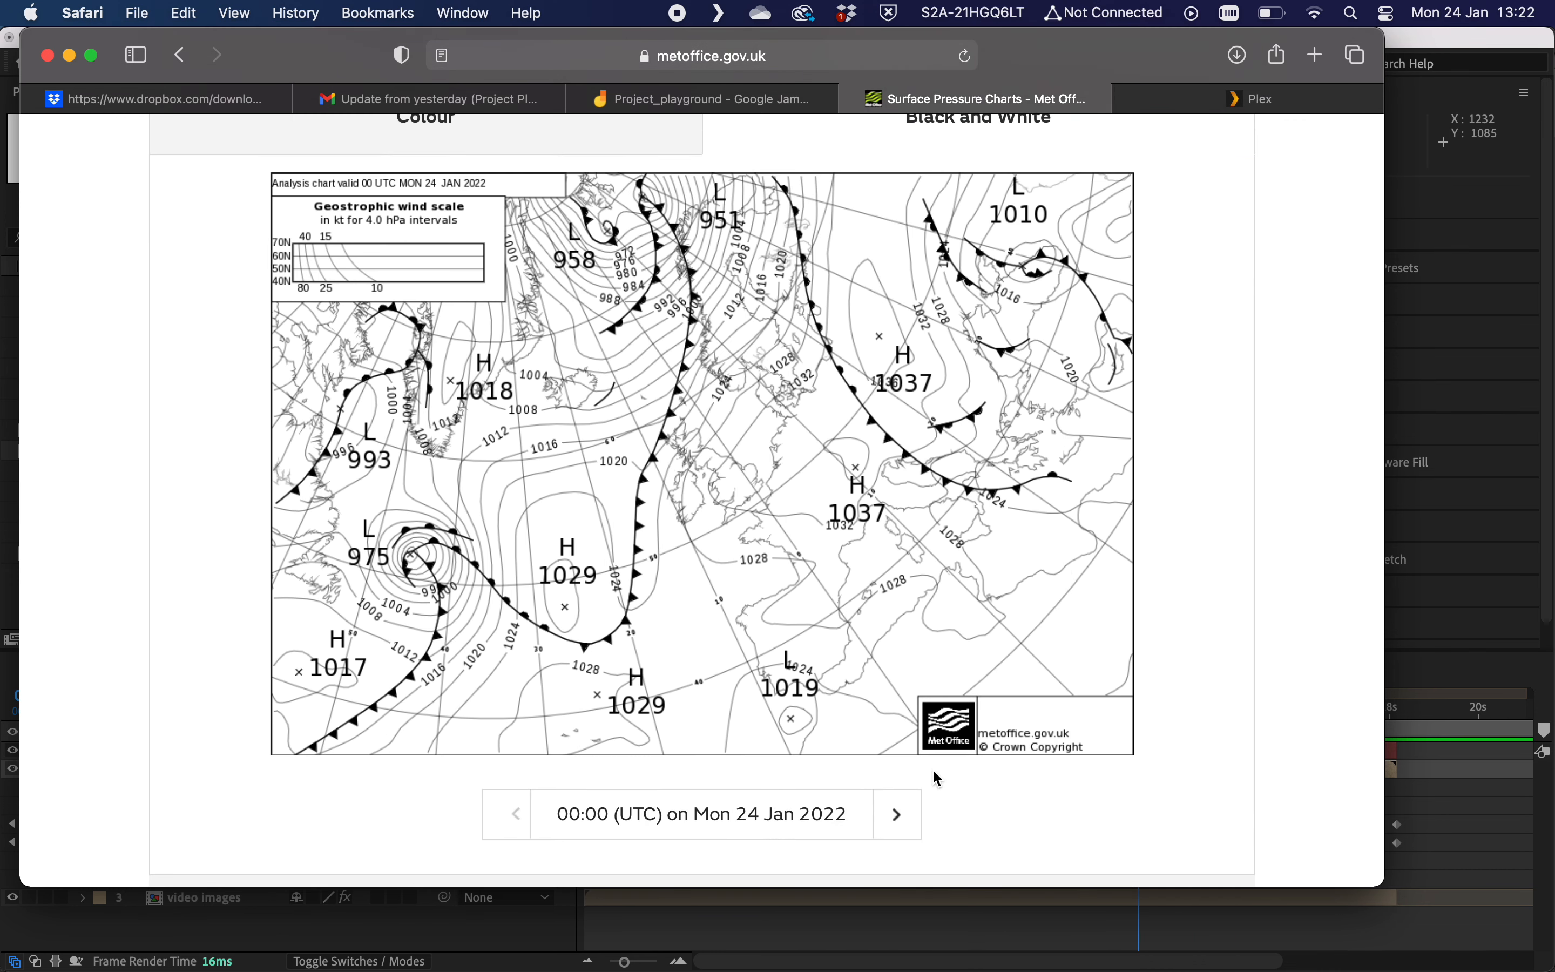
click(903, 823)
click(903, 823)
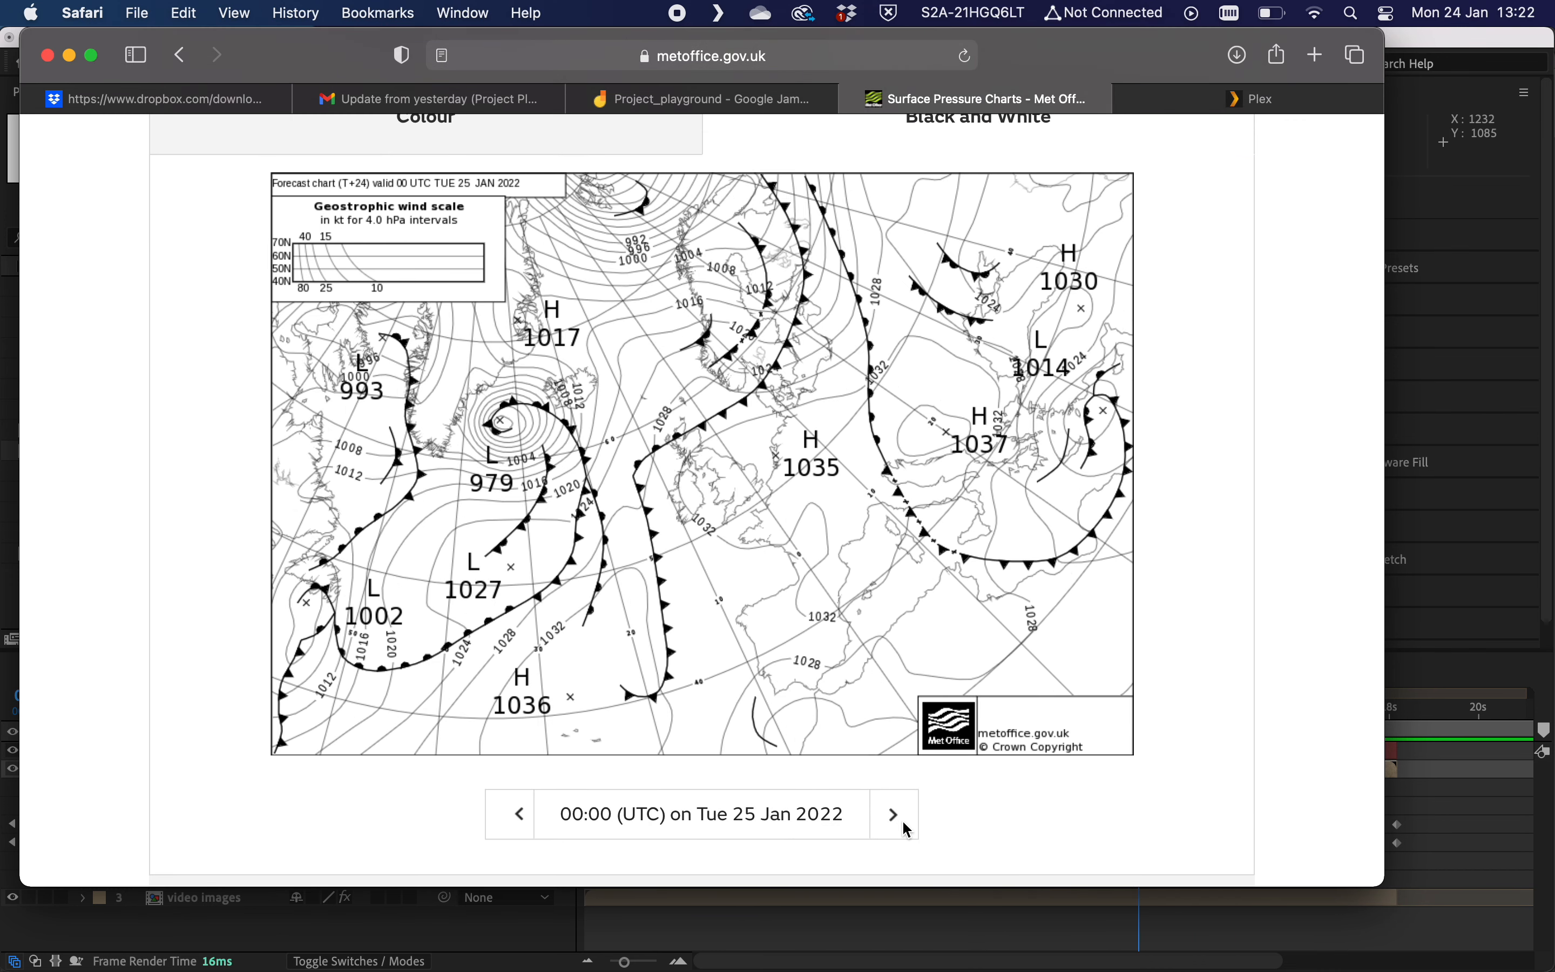
click(903, 823)
click(903, 820)
click(903, 820)
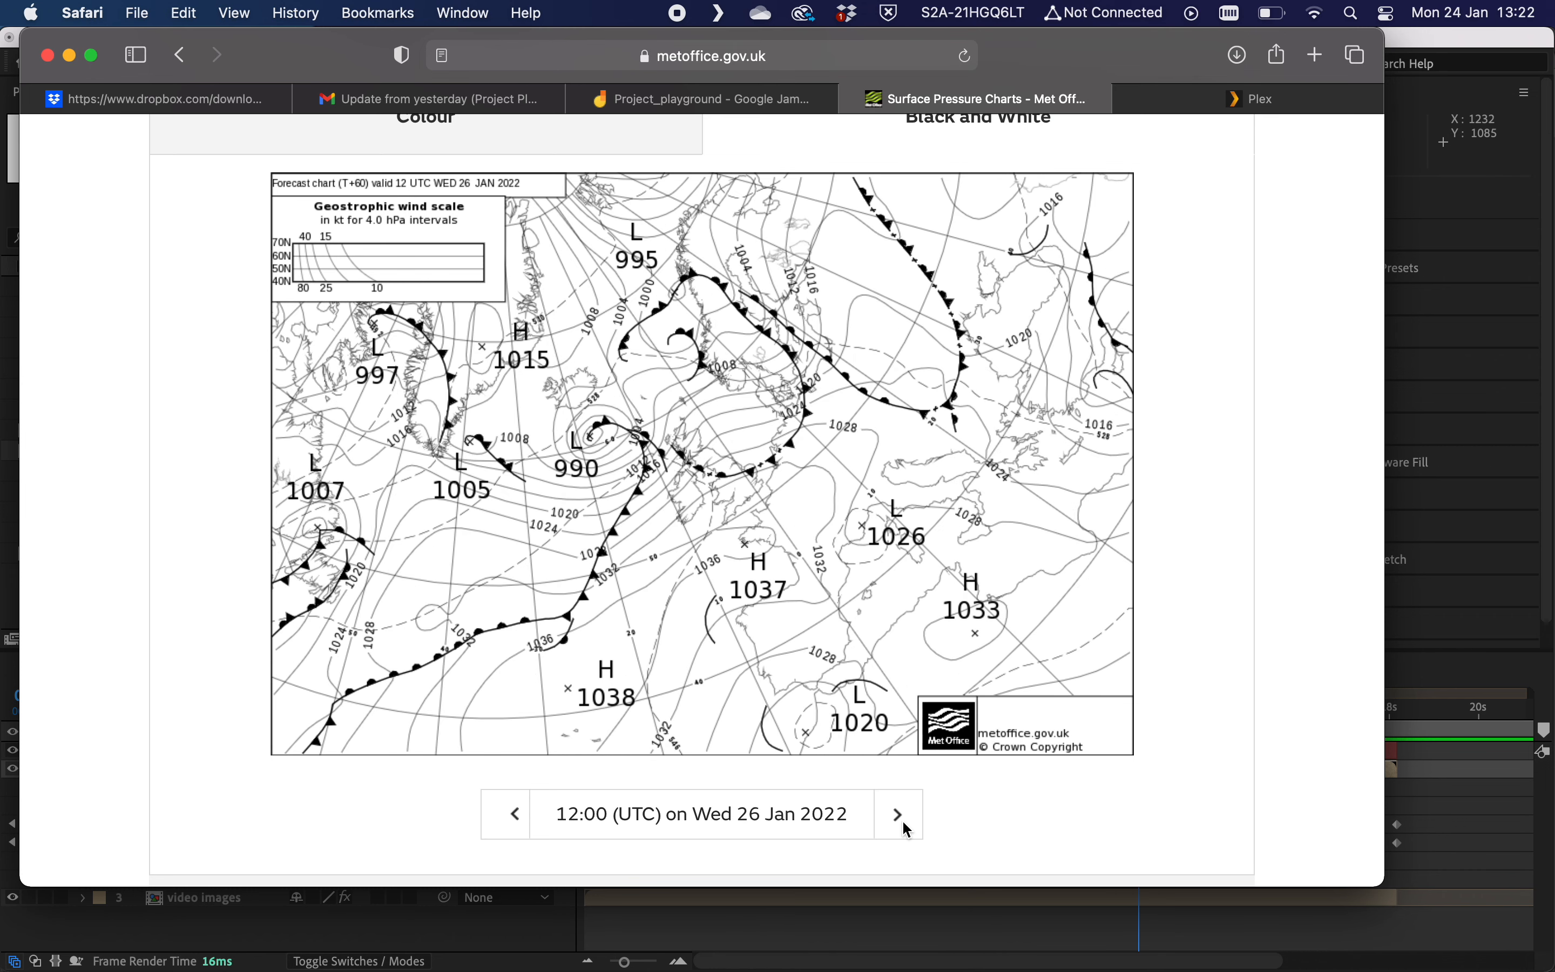
click(903, 820)
click(903, 821)
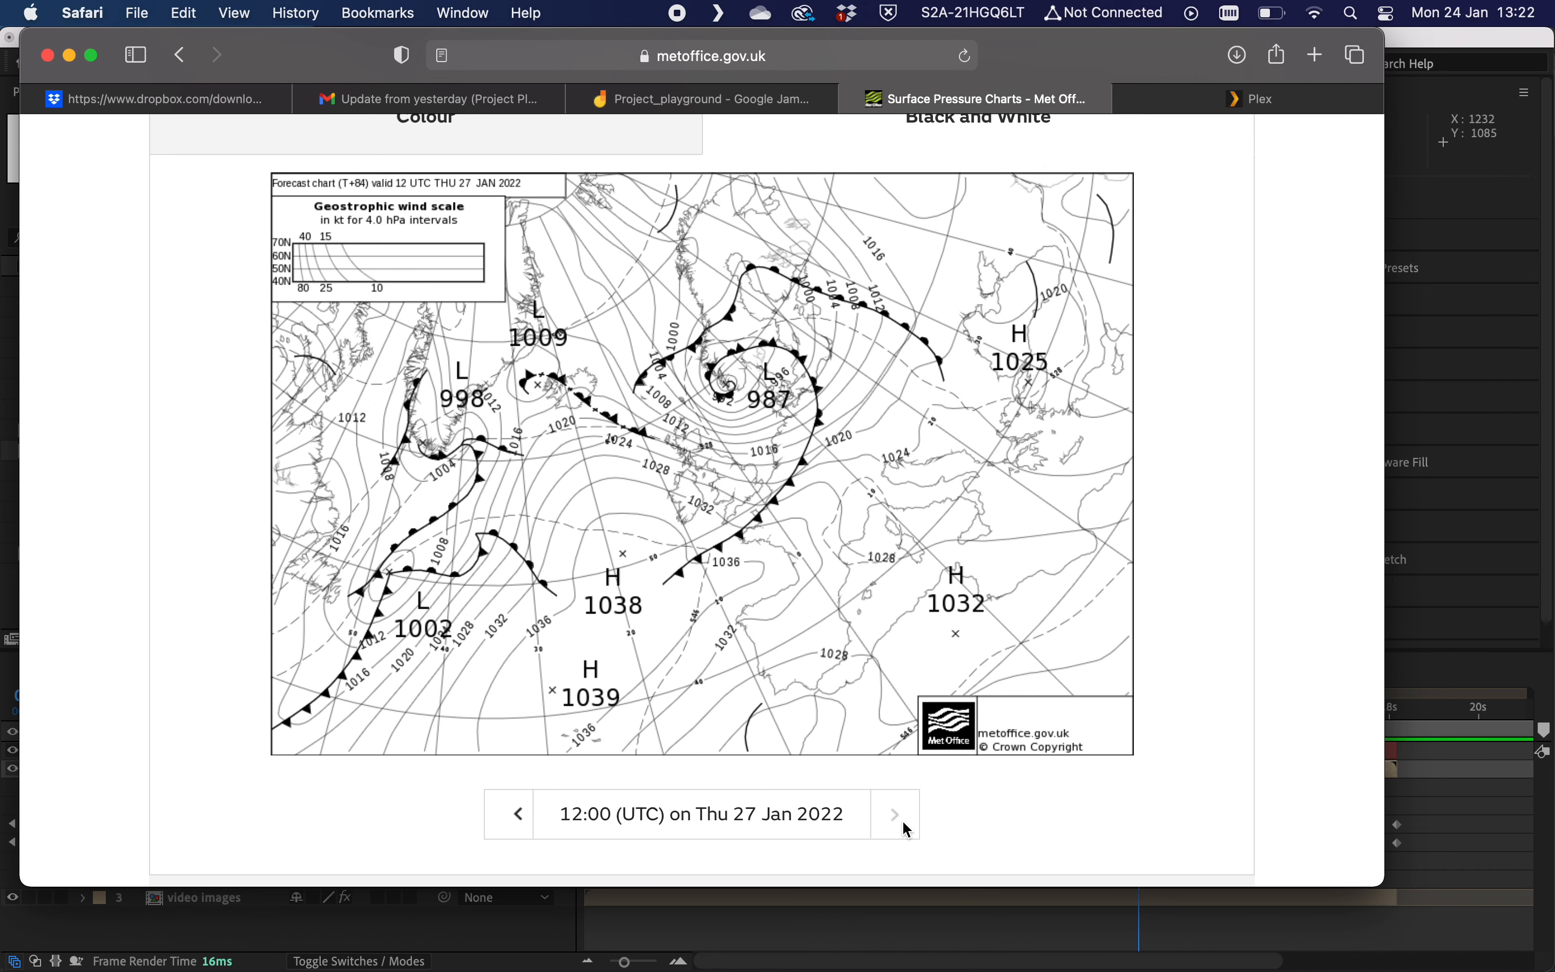
click(514, 816)
click(514, 815)
click(515, 816)
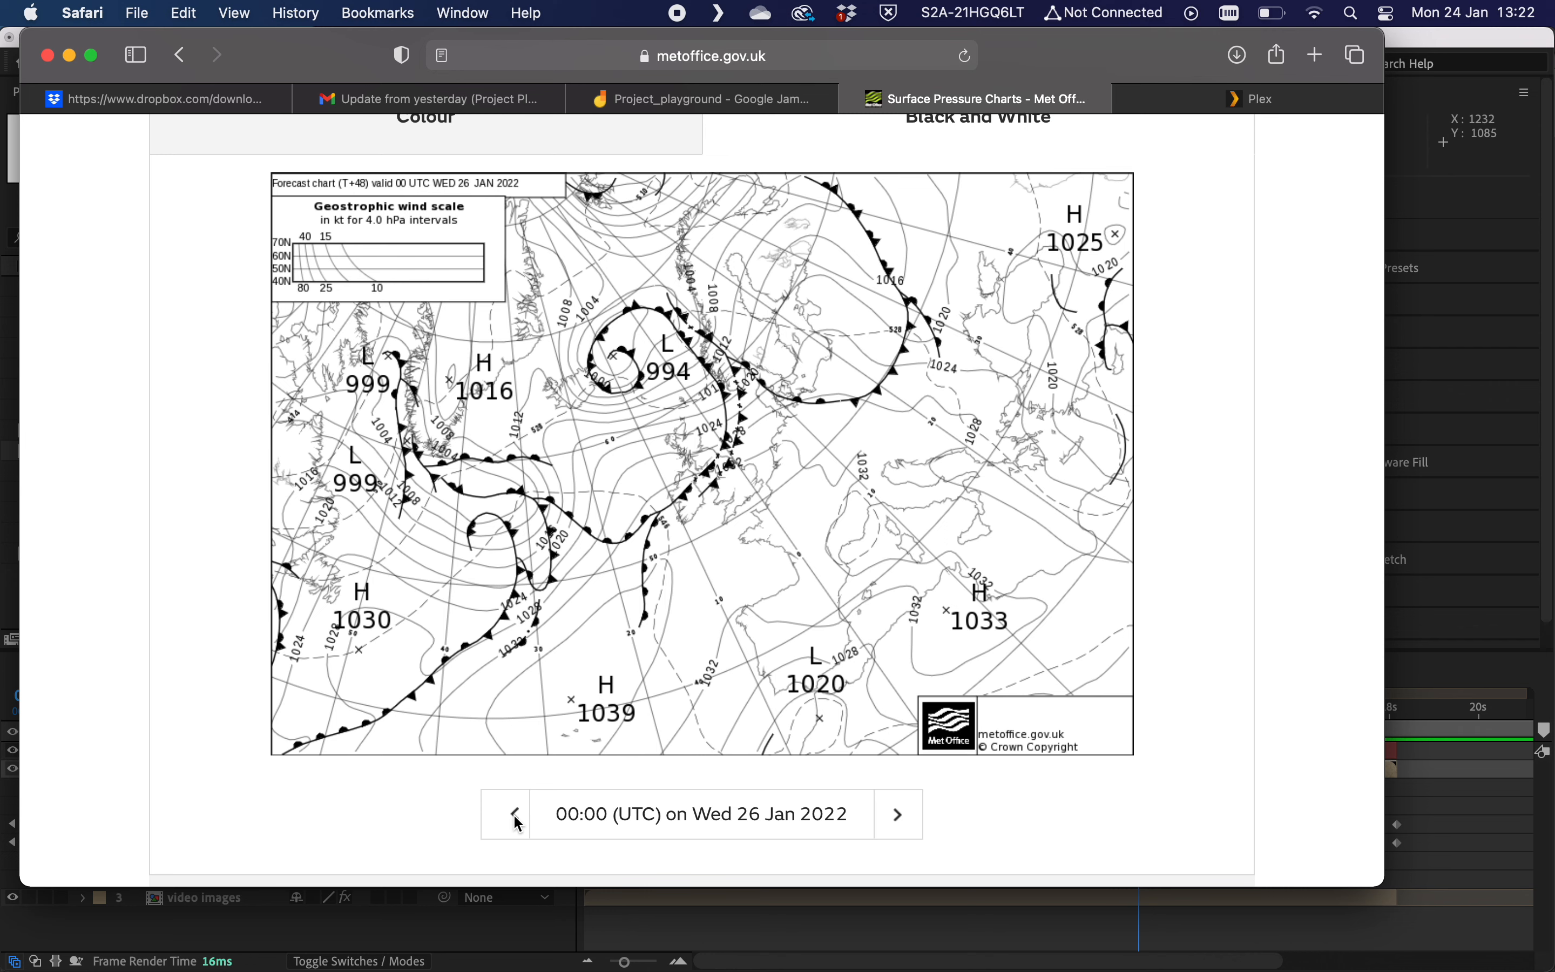
click(517, 820)
click(517, 820)
click(517, 820)
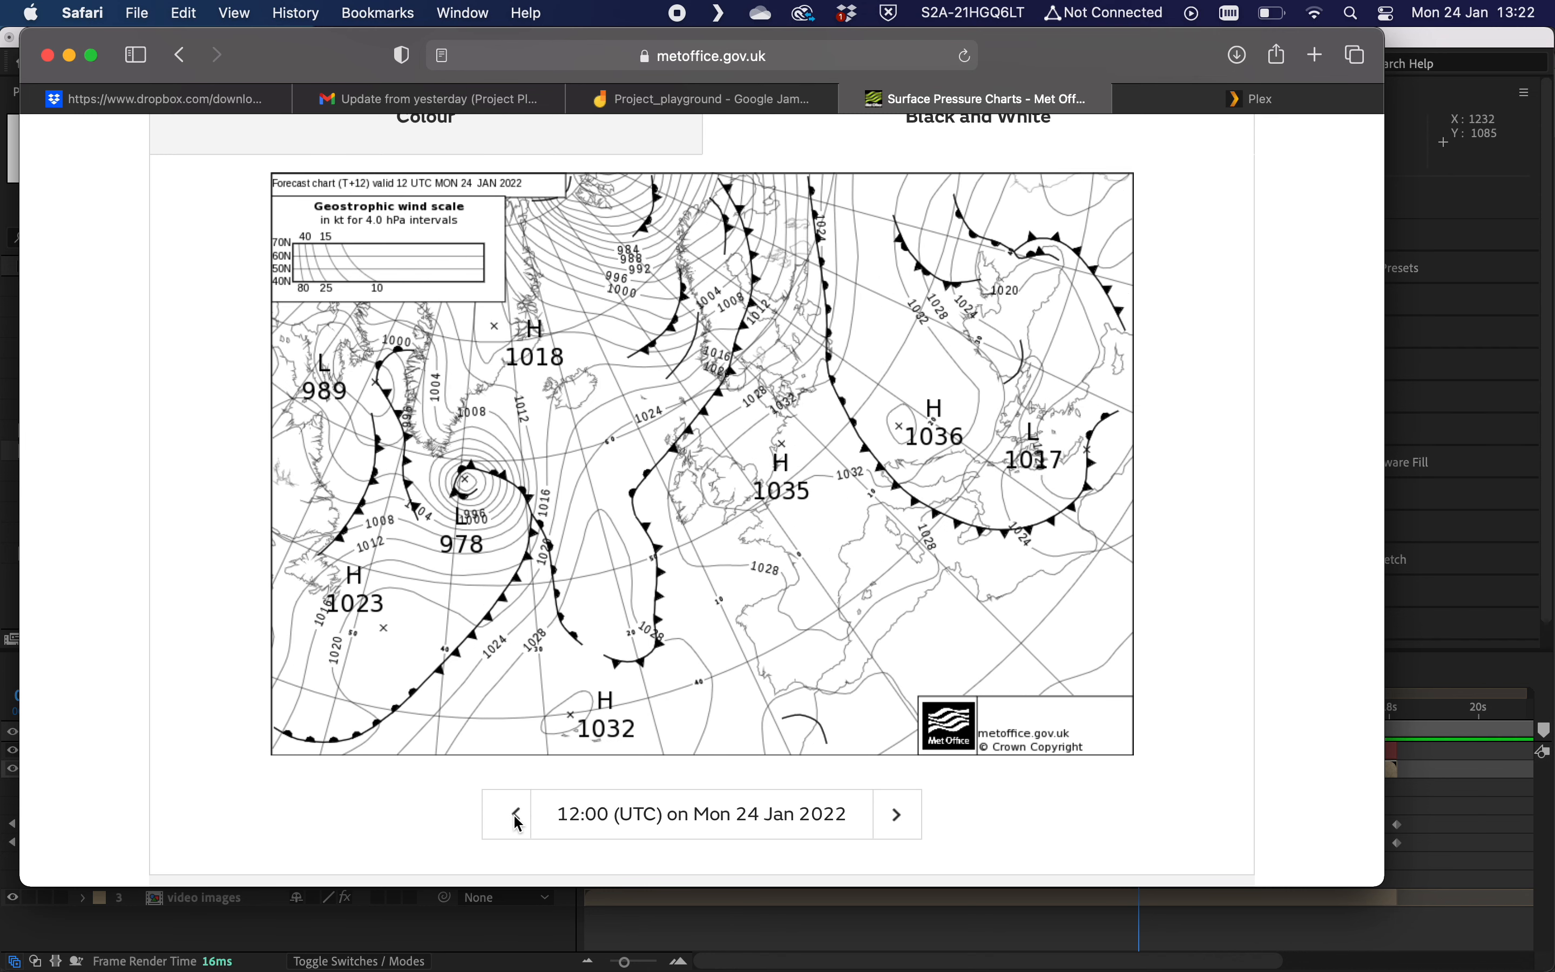
click(517, 819)
click(517, 820)
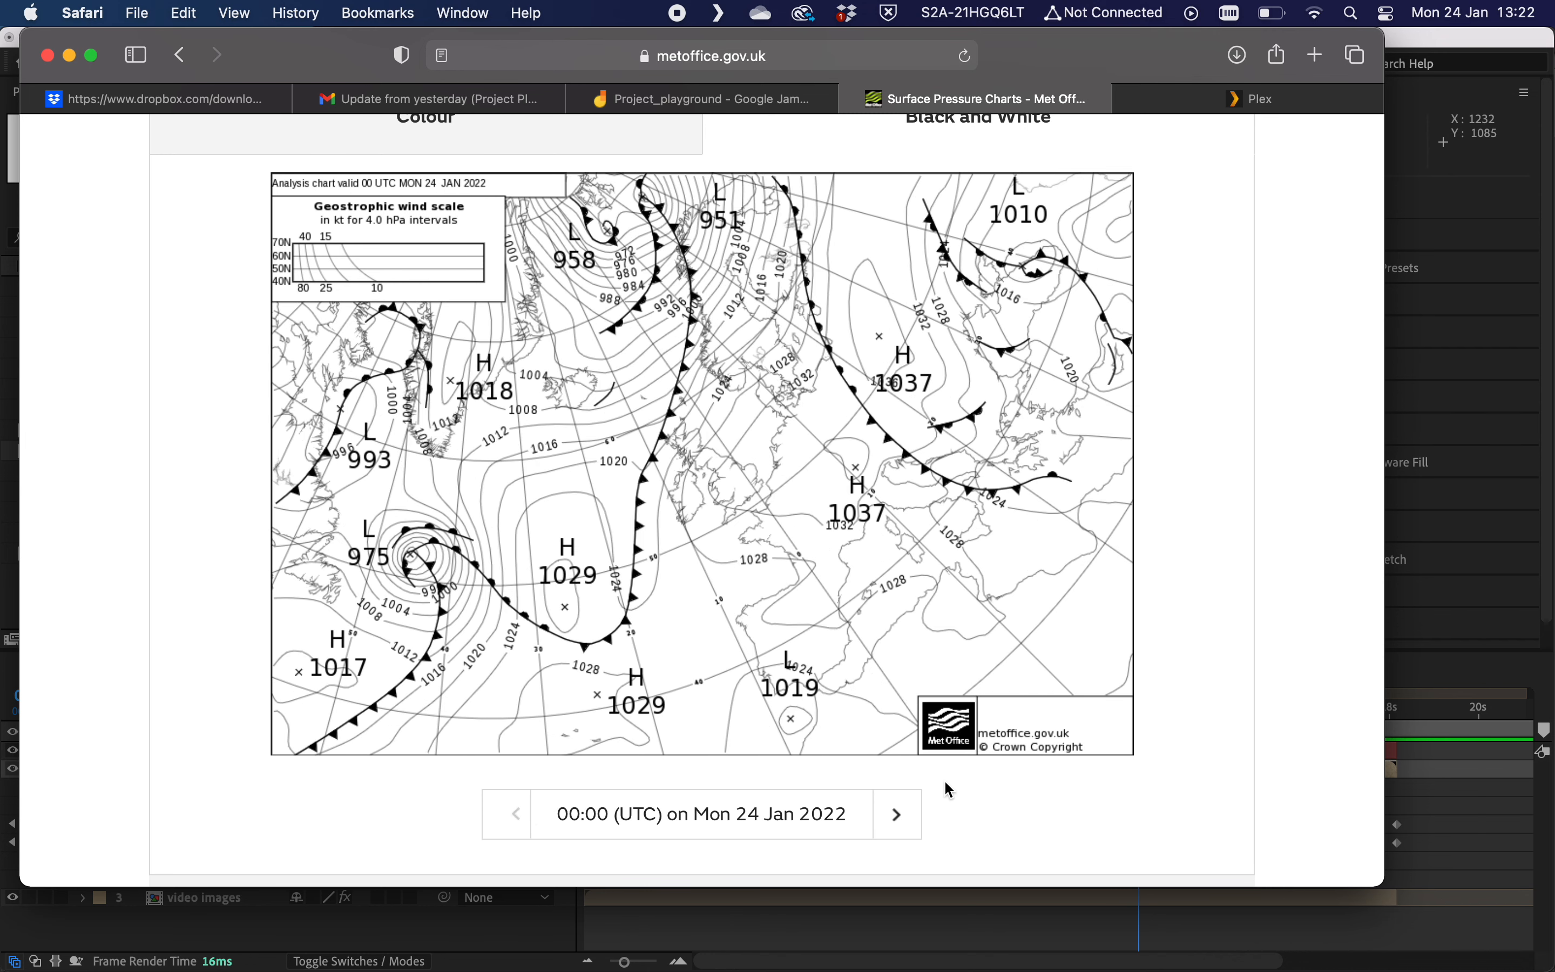
click(899, 816)
click(899, 815)
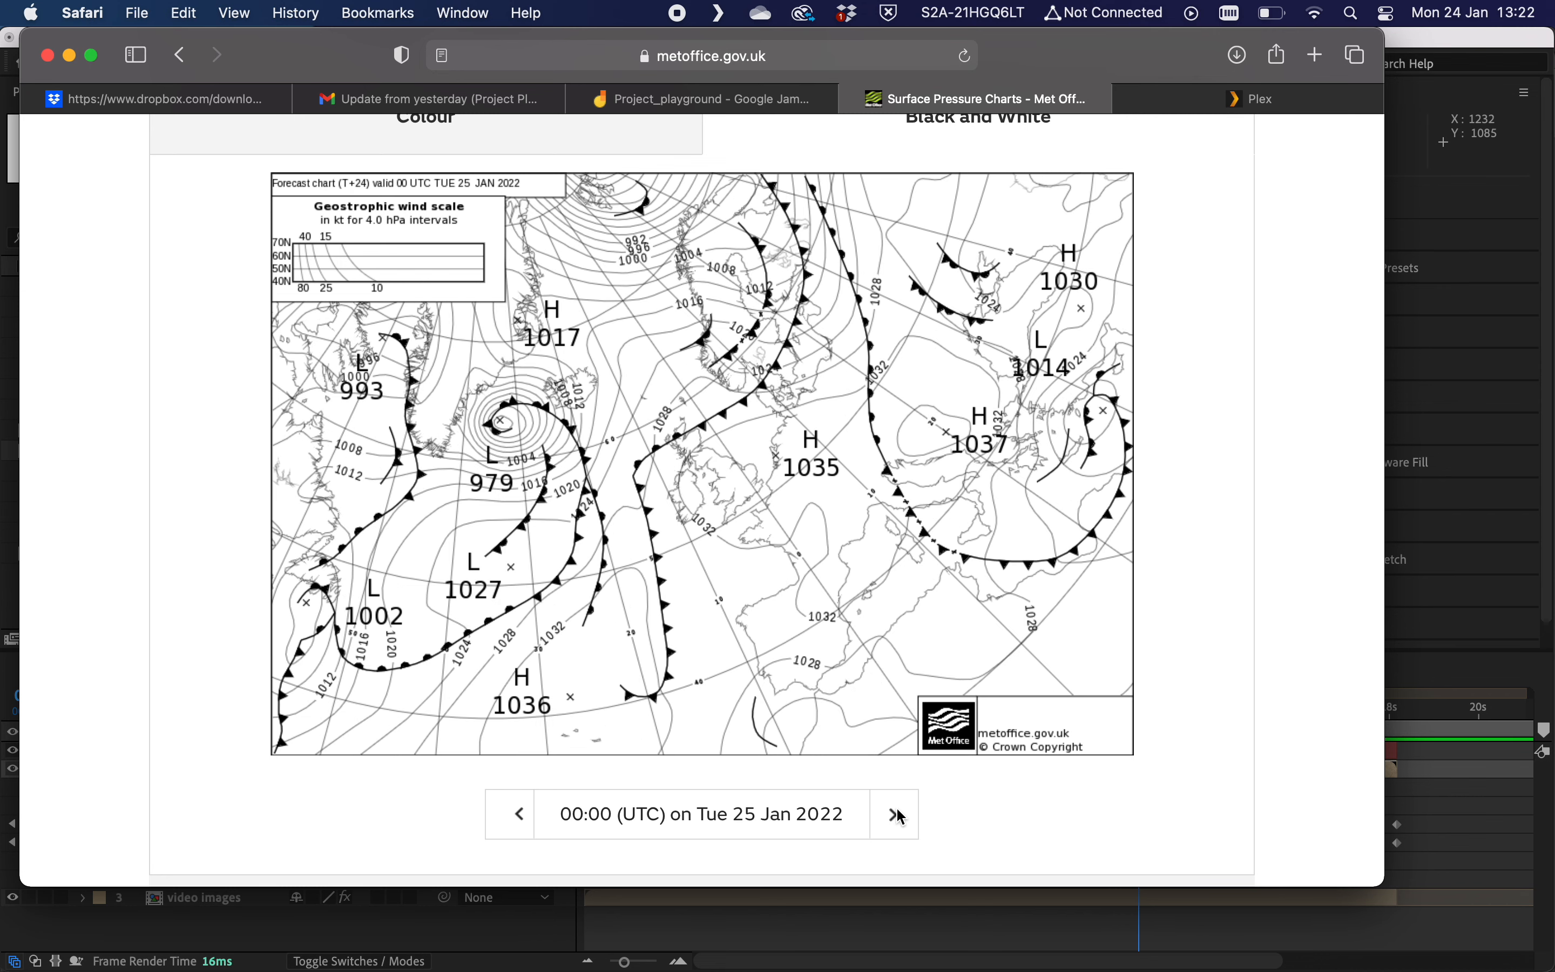
click(899, 816)
click(899, 816)
click(899, 815)
click(899, 816)
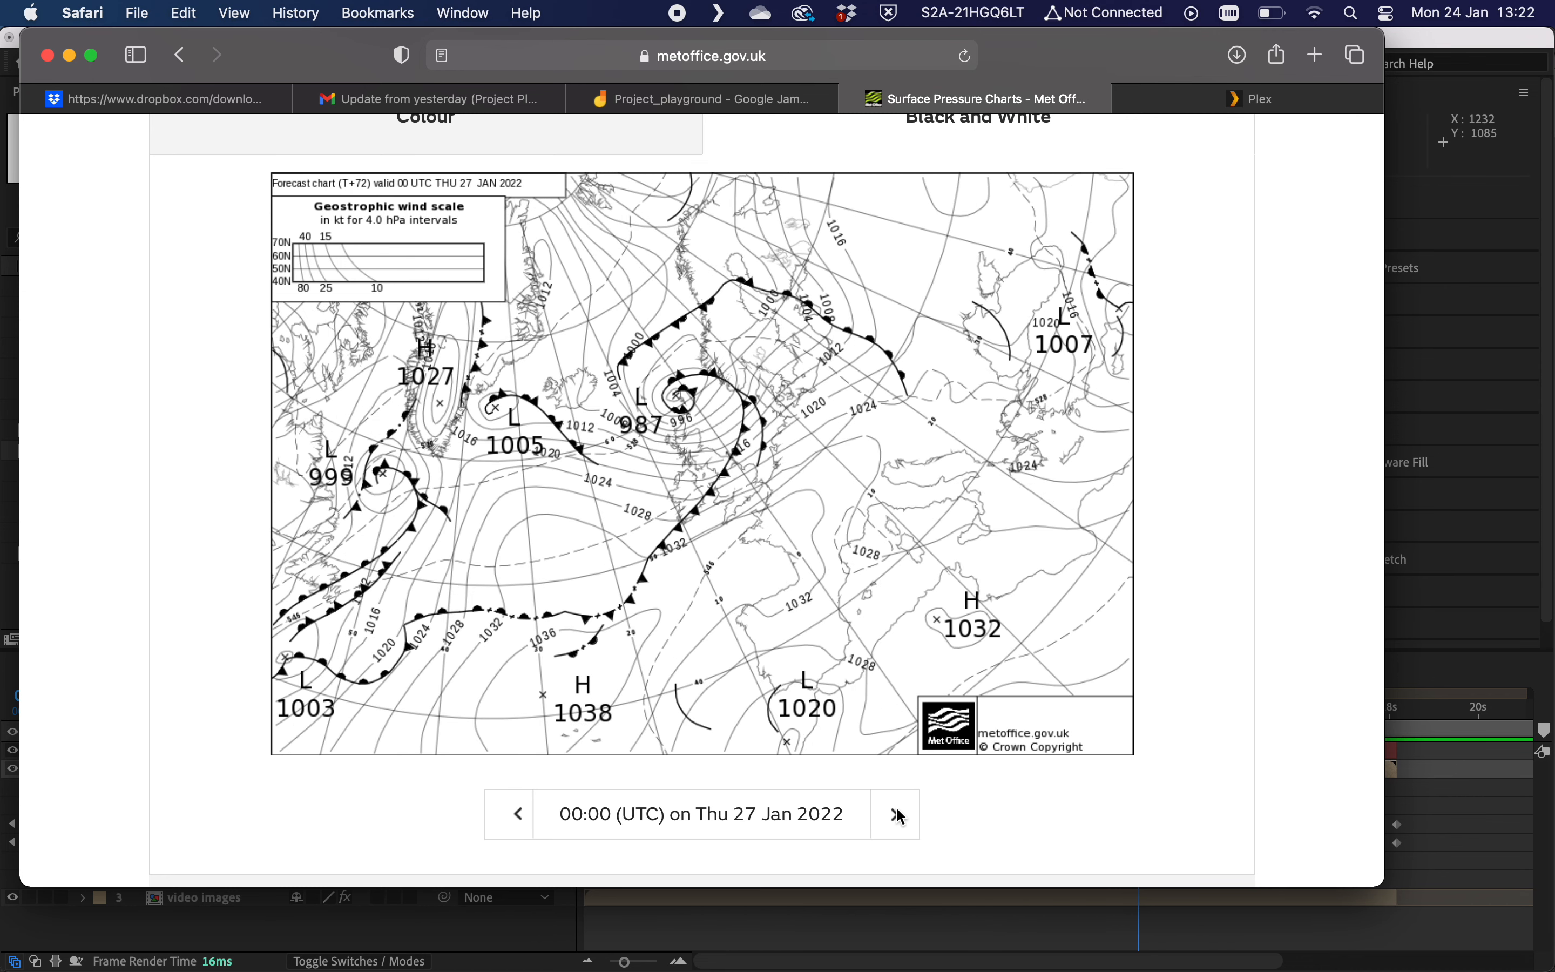
click(520, 811)
click(520, 811)
Save the displayed pressure chart image from the Met Office page into the 00_Resource folder in Finder.
key(super+Tab)
key(super+Tab)
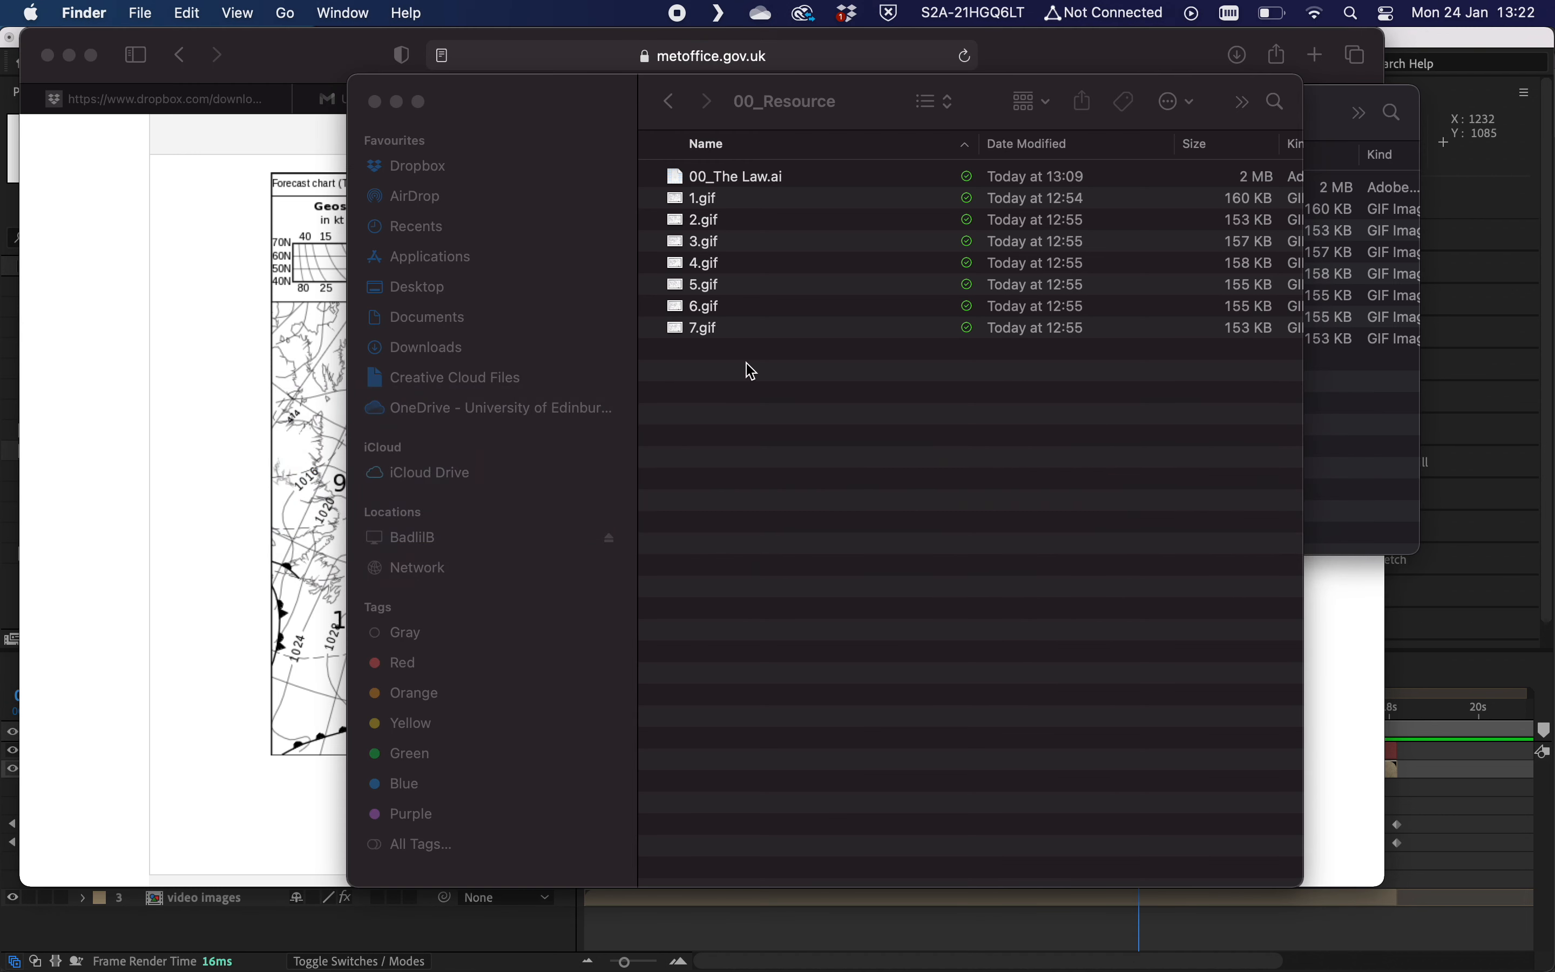
click(747, 199)
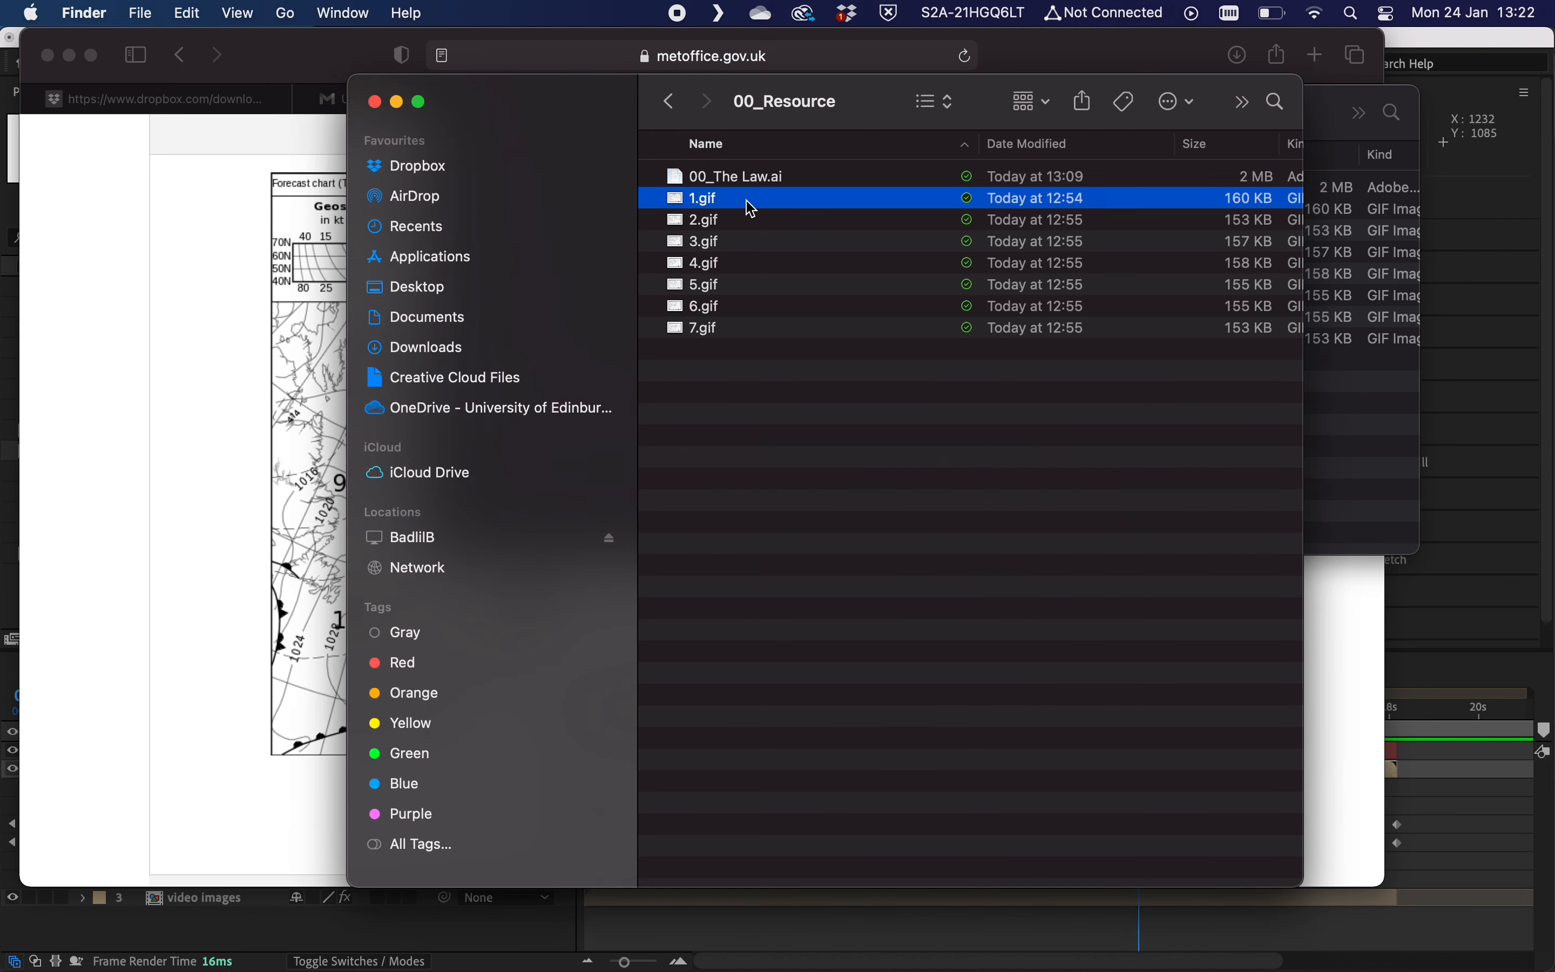
click(338, 266)
drag(416, 372, 1019, 514)
key(super+Tab)
key(super+Tab)
key(super+Tab)
key(super+Tab)
Delete the newly saved chart GIF from the 00_Resource folder.
click(711, 351)
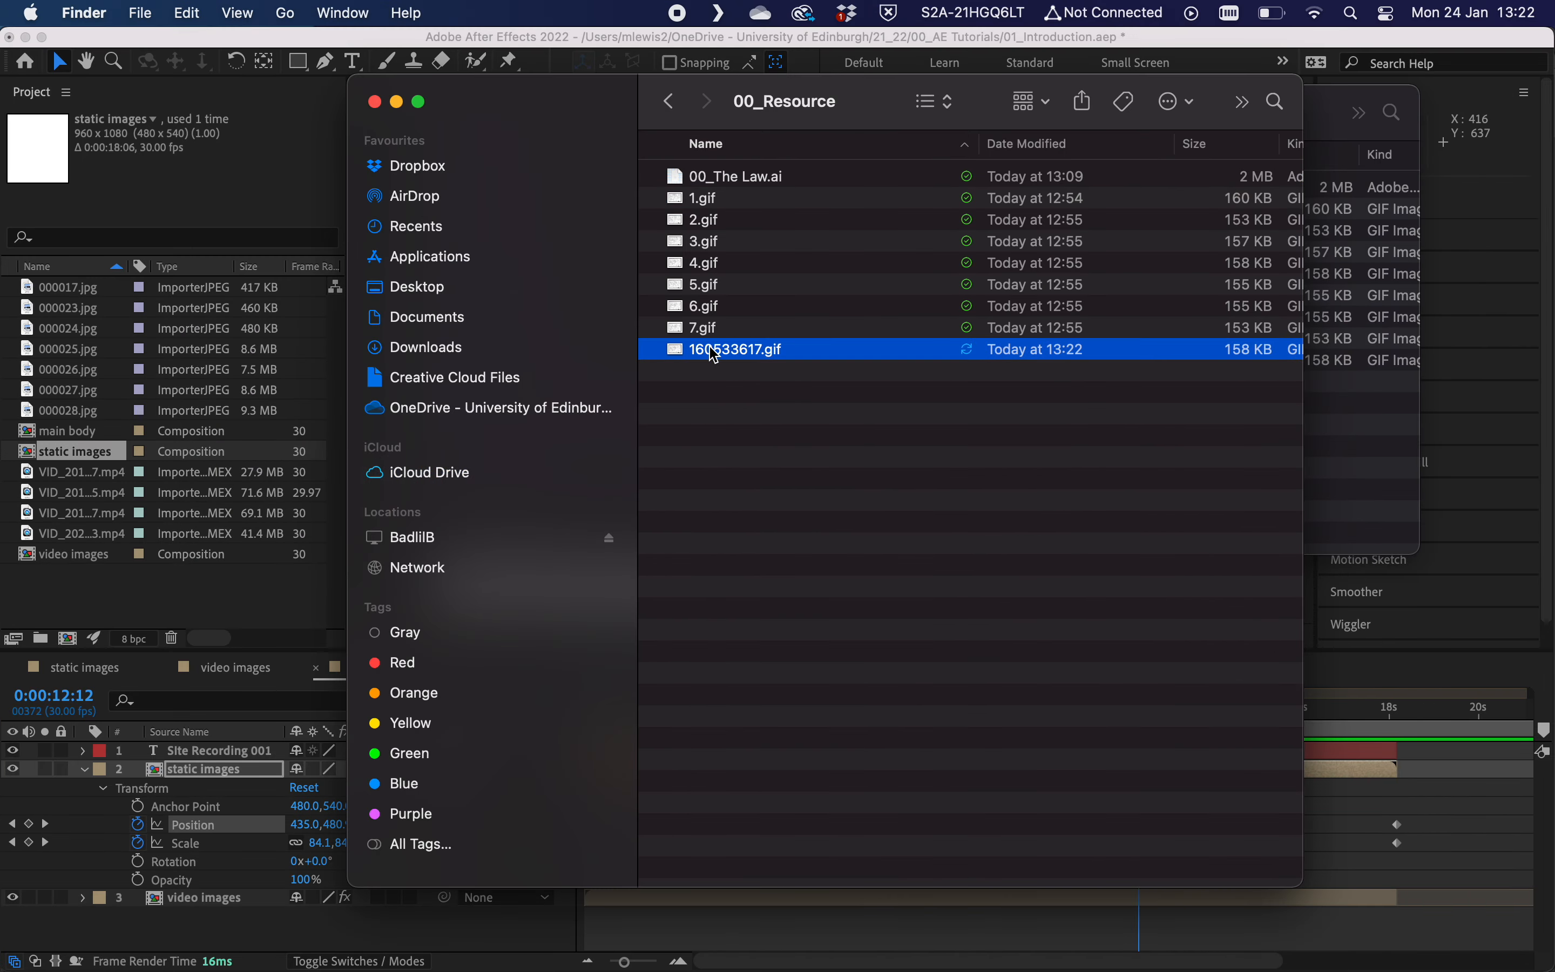
right_click(711, 350)
click(790, 418)
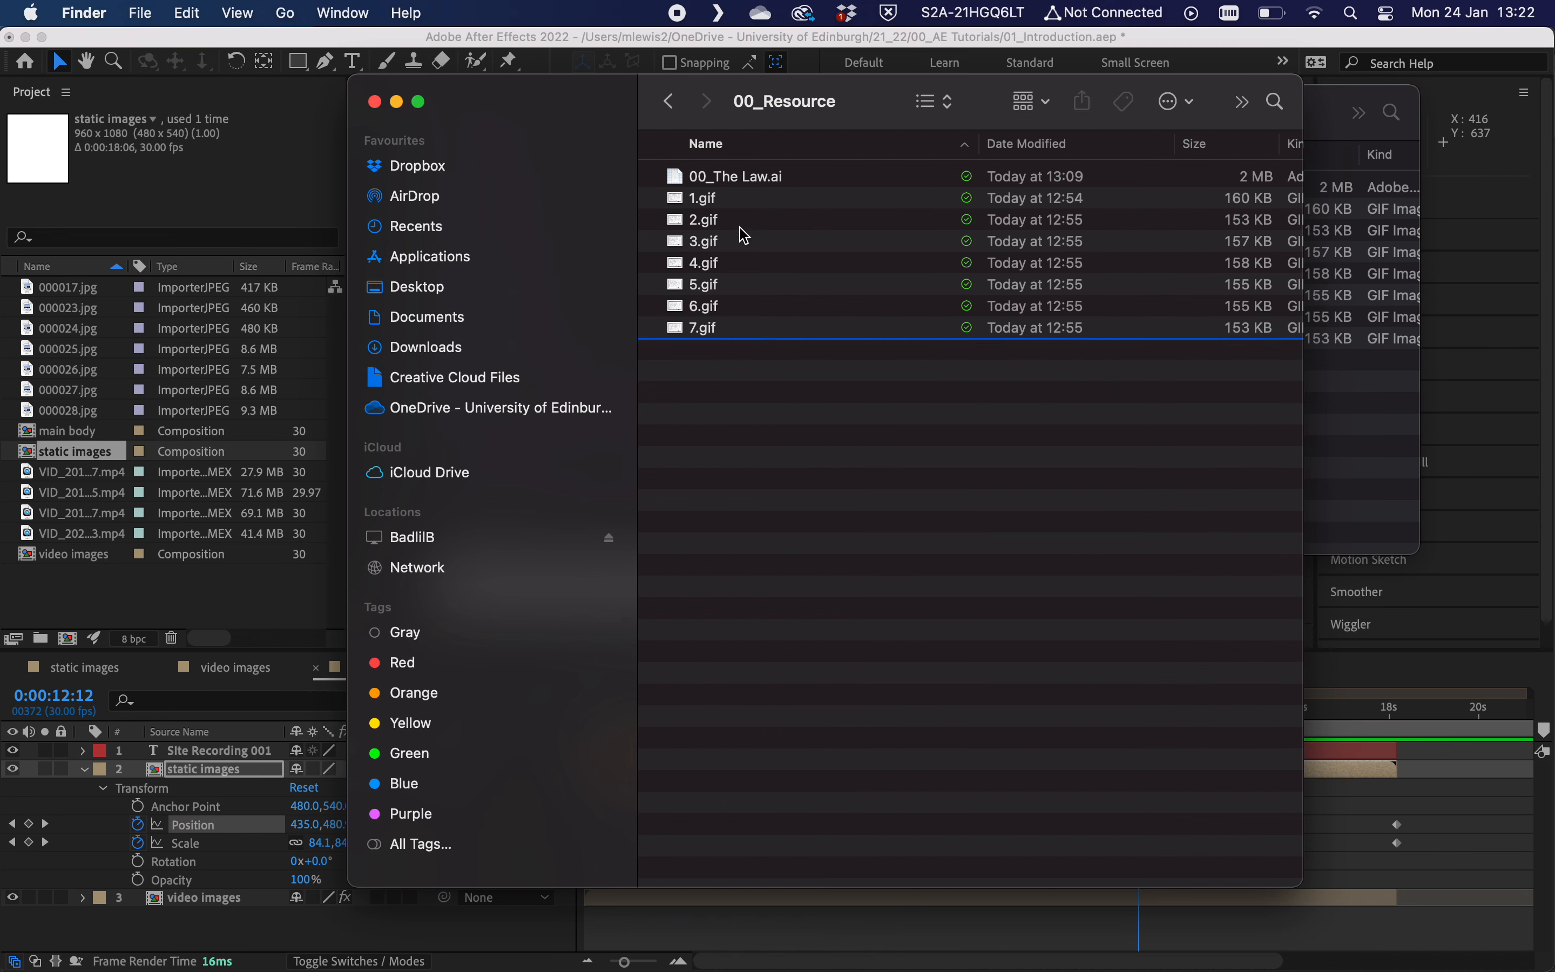
Preview the chart images 1.gif to 7.gif in the 00_Resource folder, stepping forward and back through the sequence.
click(722, 206)
key(space)
key(Down)
key(Down)
key(Down)
key(Down)
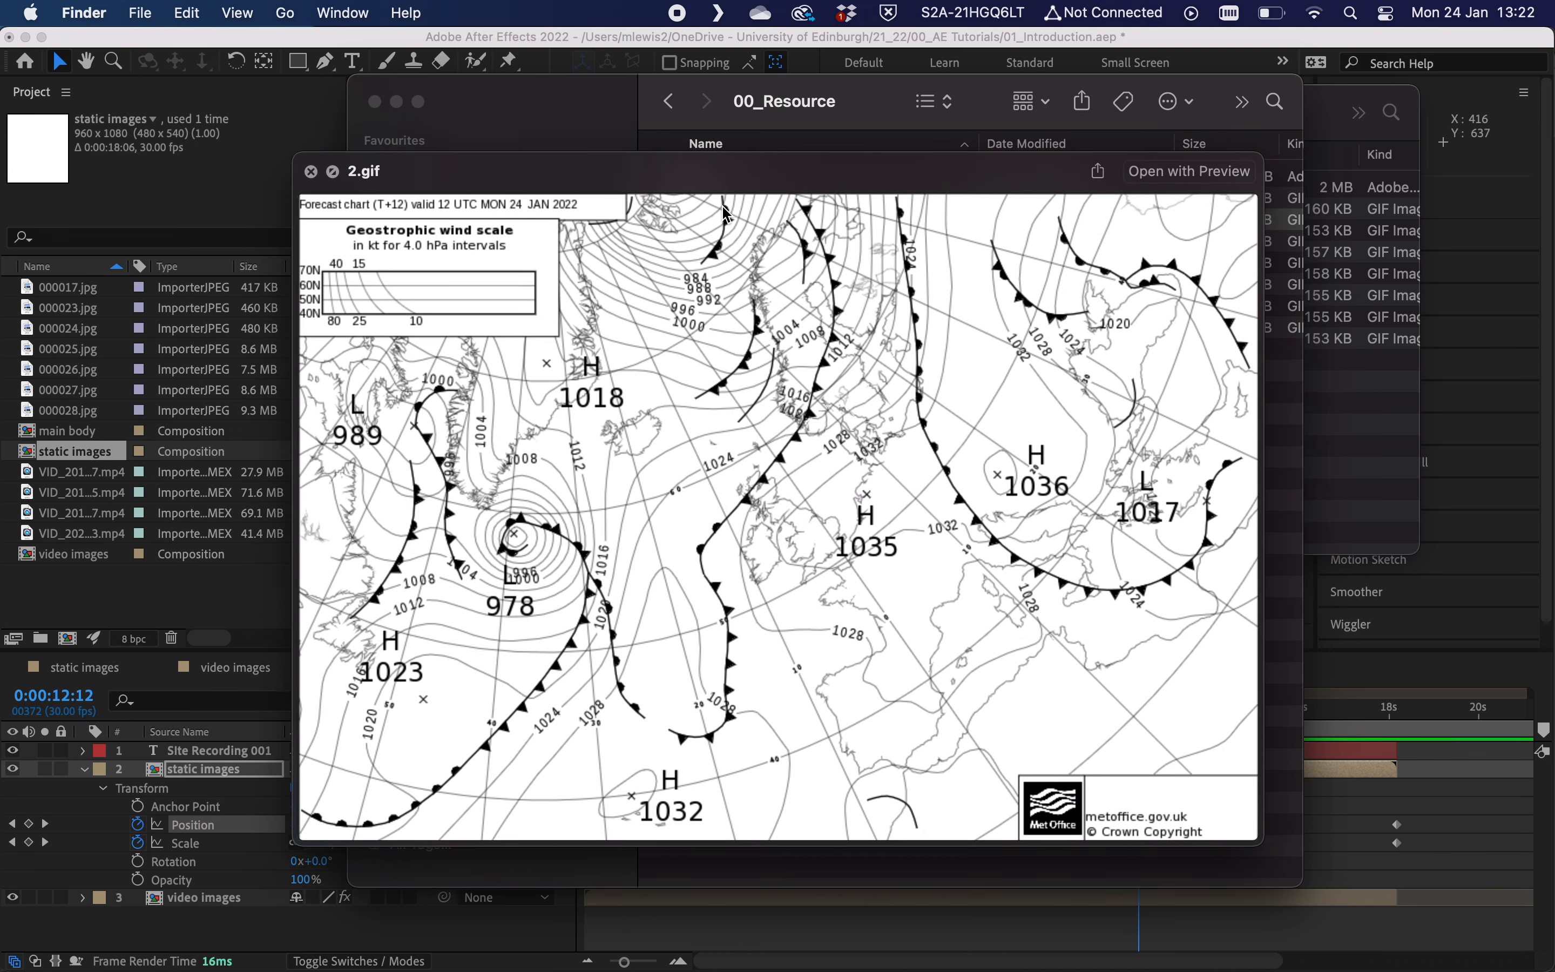
key(Down)
key(Down)
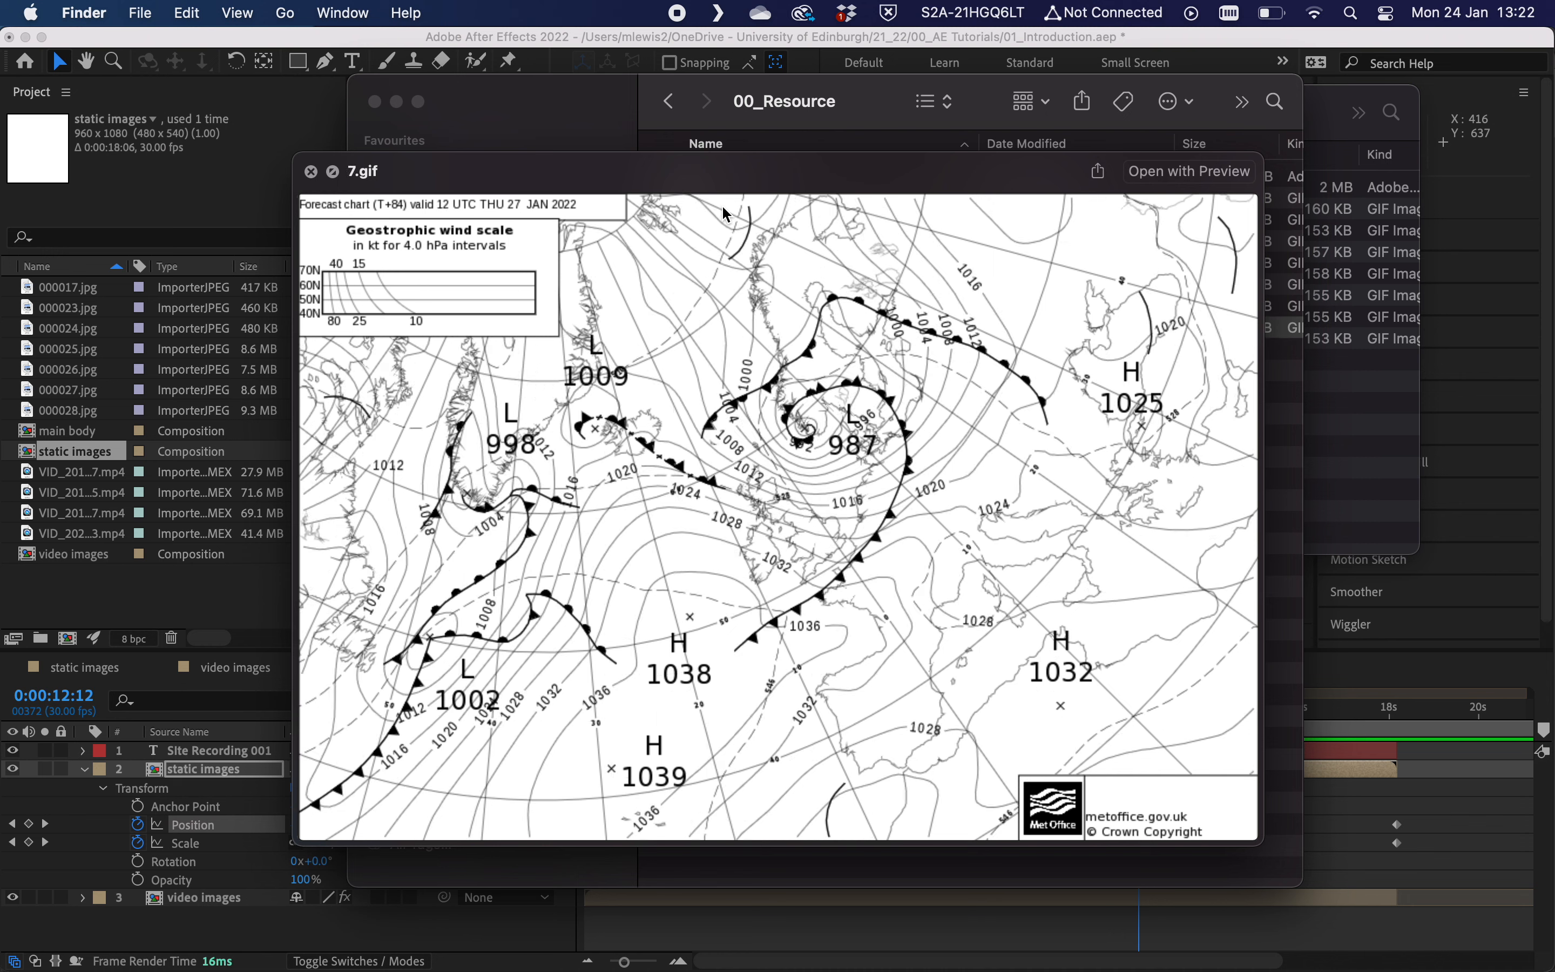
key(Up)
key(Up)
key(Up)
key(Up)
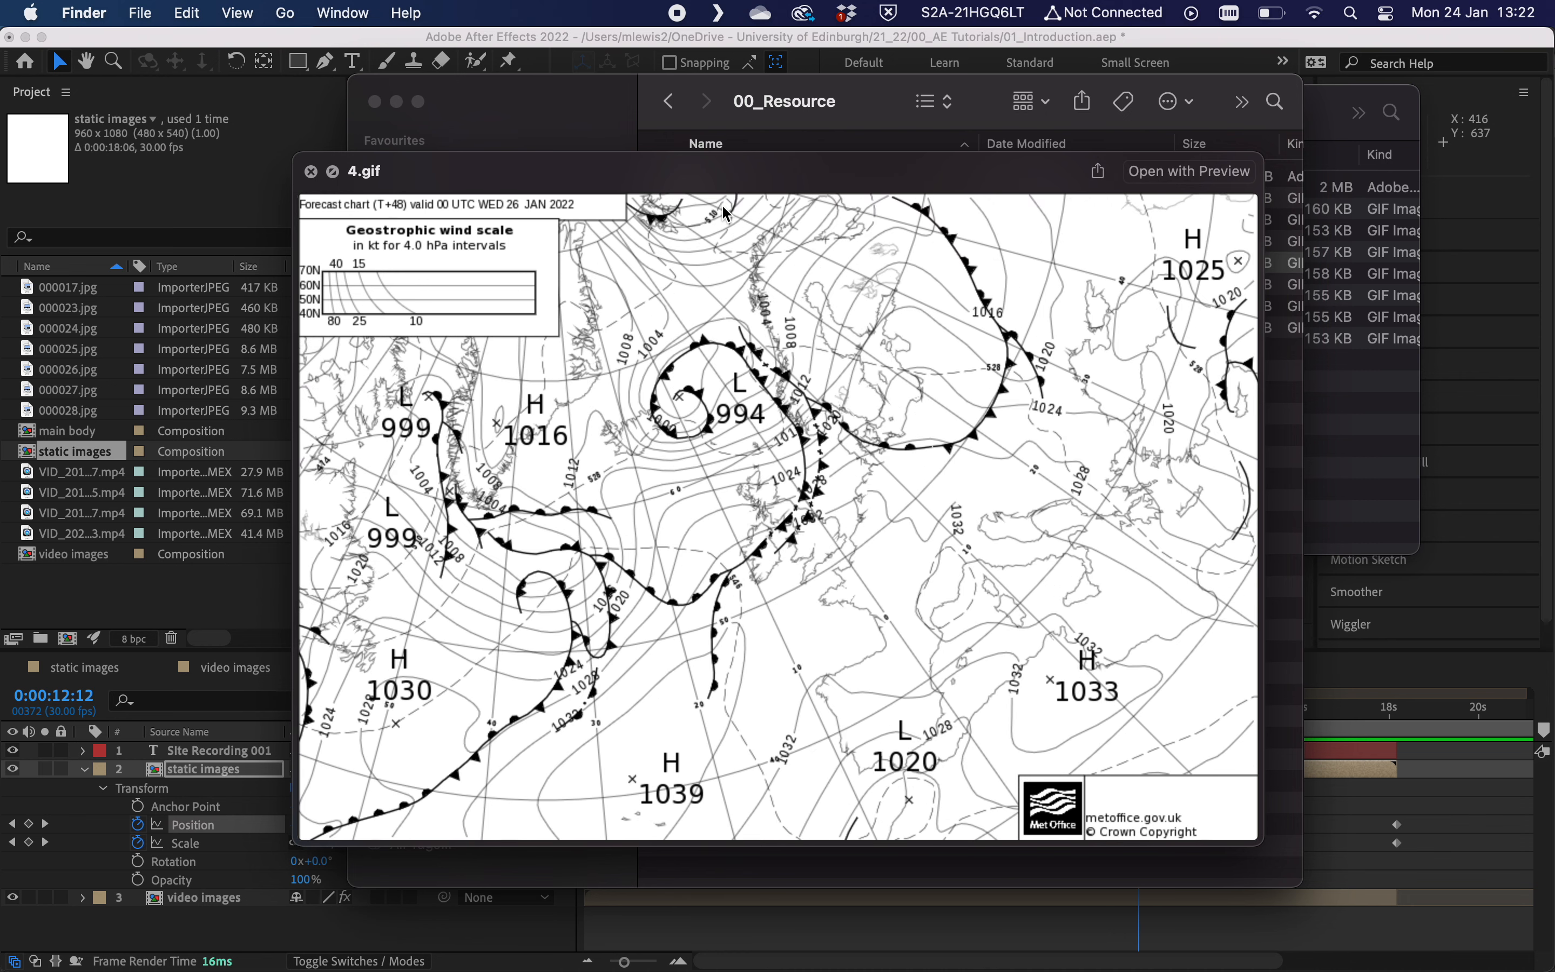
key(Up)
key(Up)
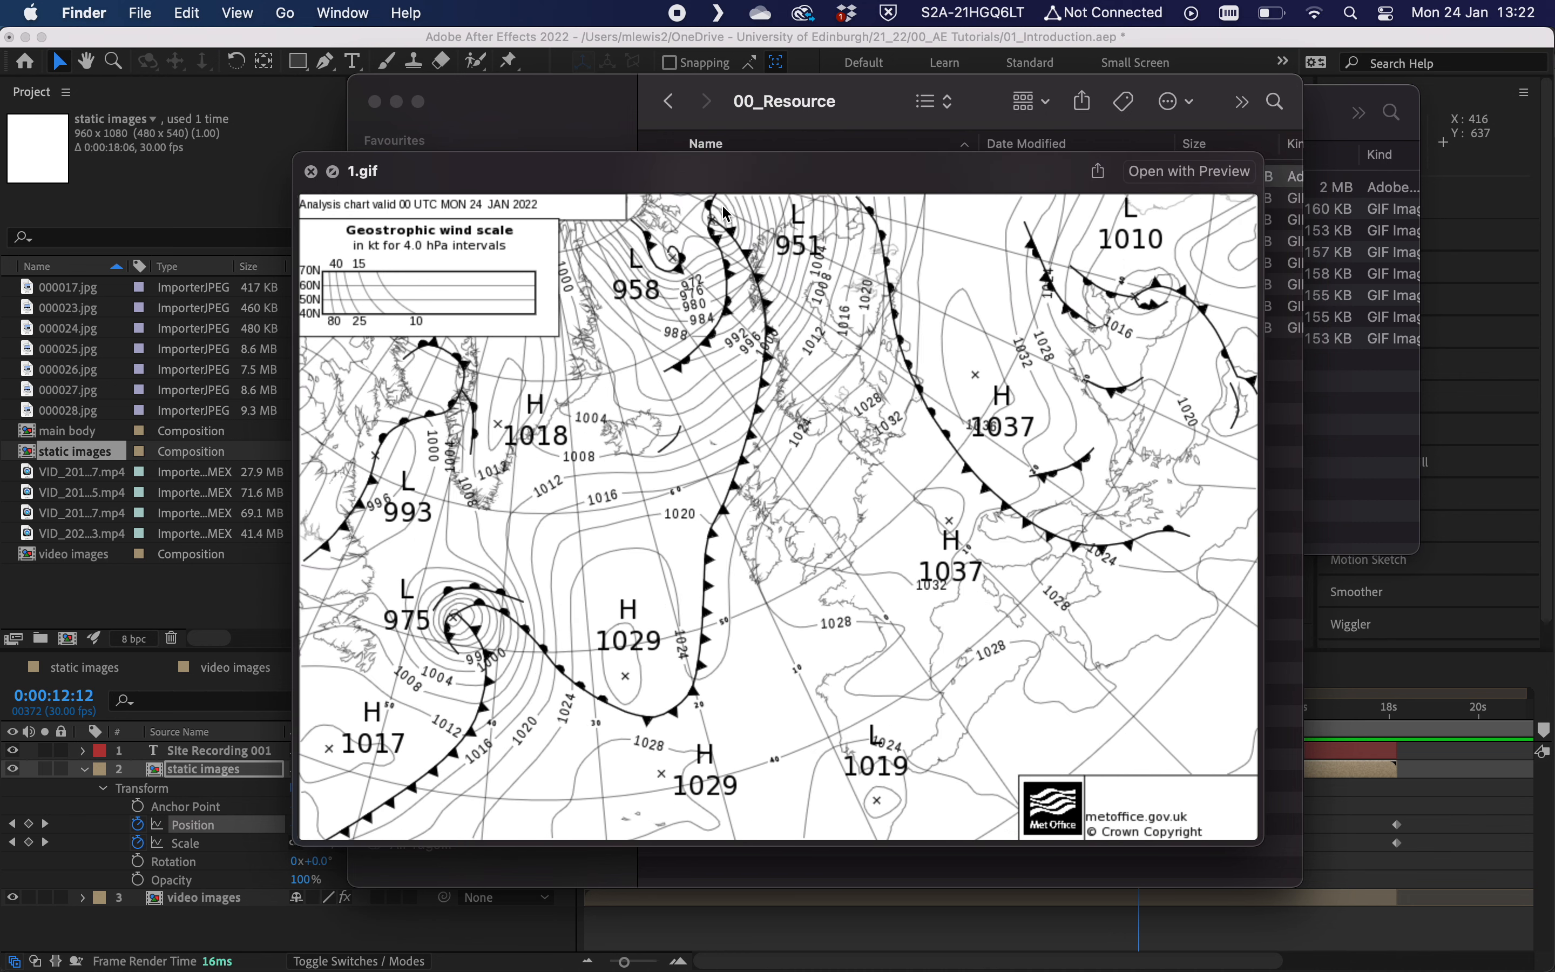
key(Down)
key(Down)
key(Down)
key(Down)
key(Down)
key(Down)
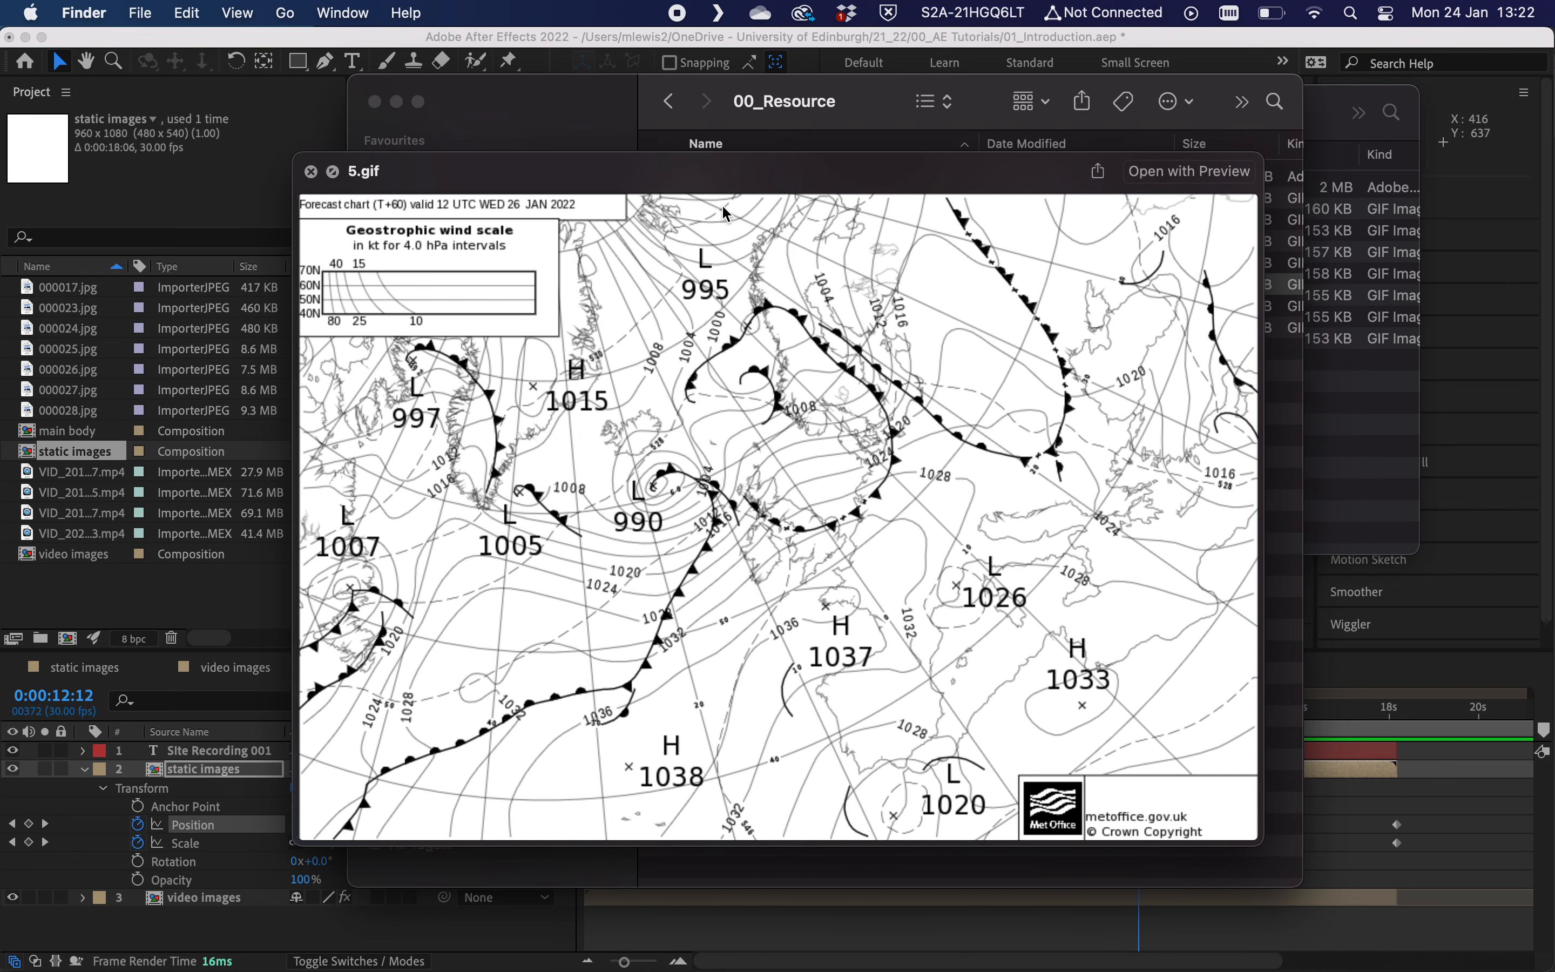
key(space)
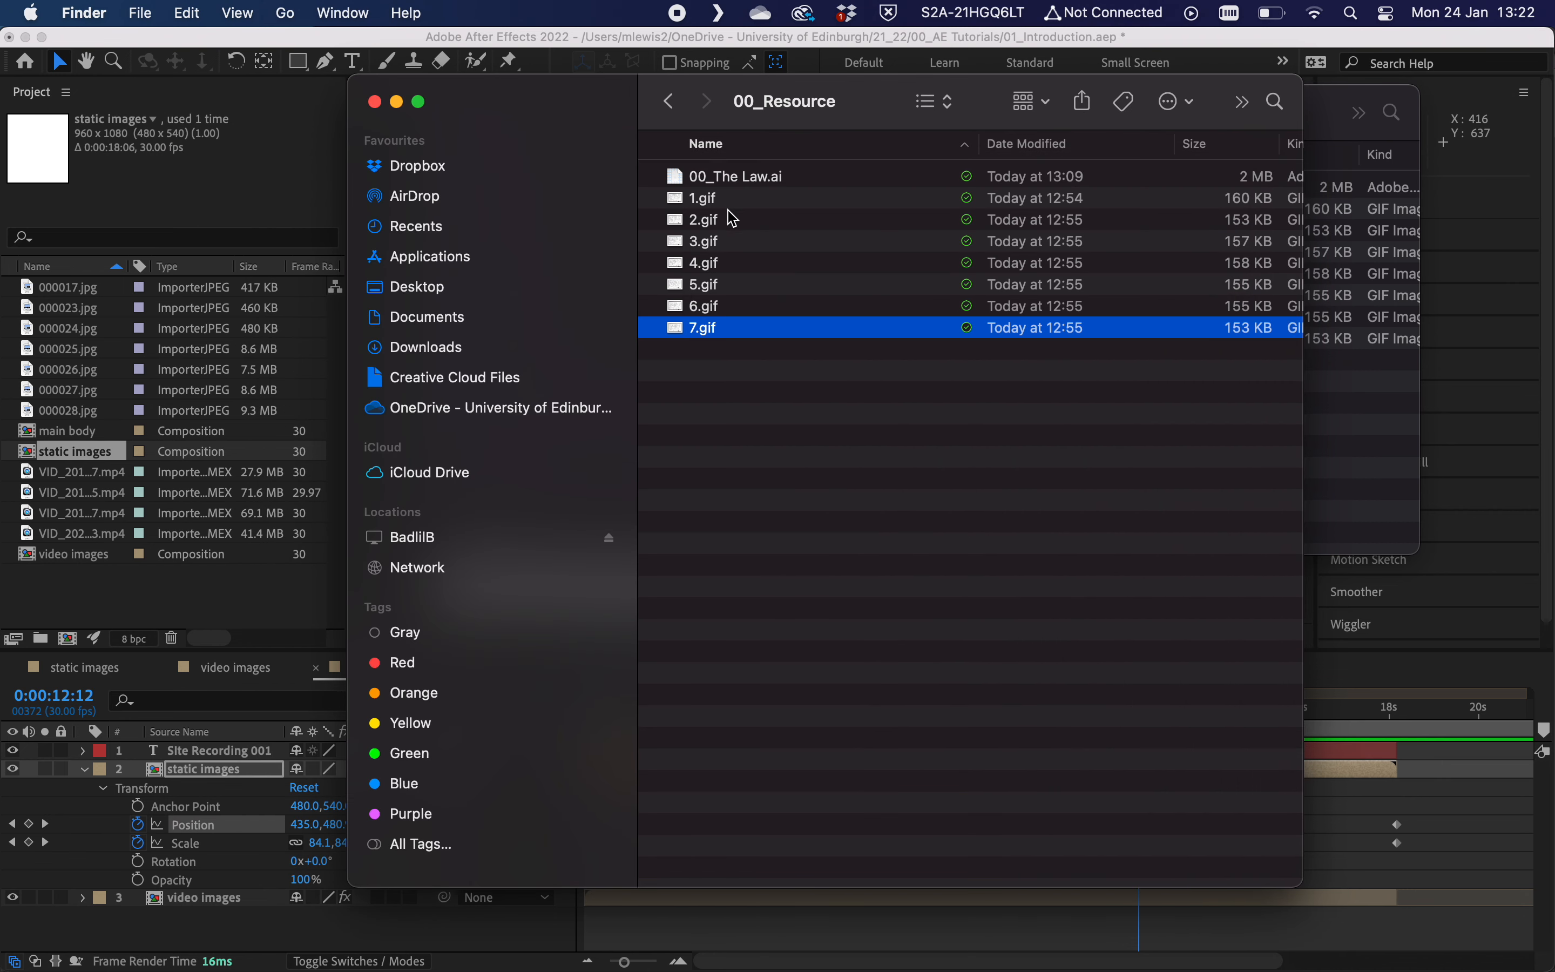
Import 1.gif to 7.gif from the 00_Resource folder into the After Effects project.
click(731, 203)
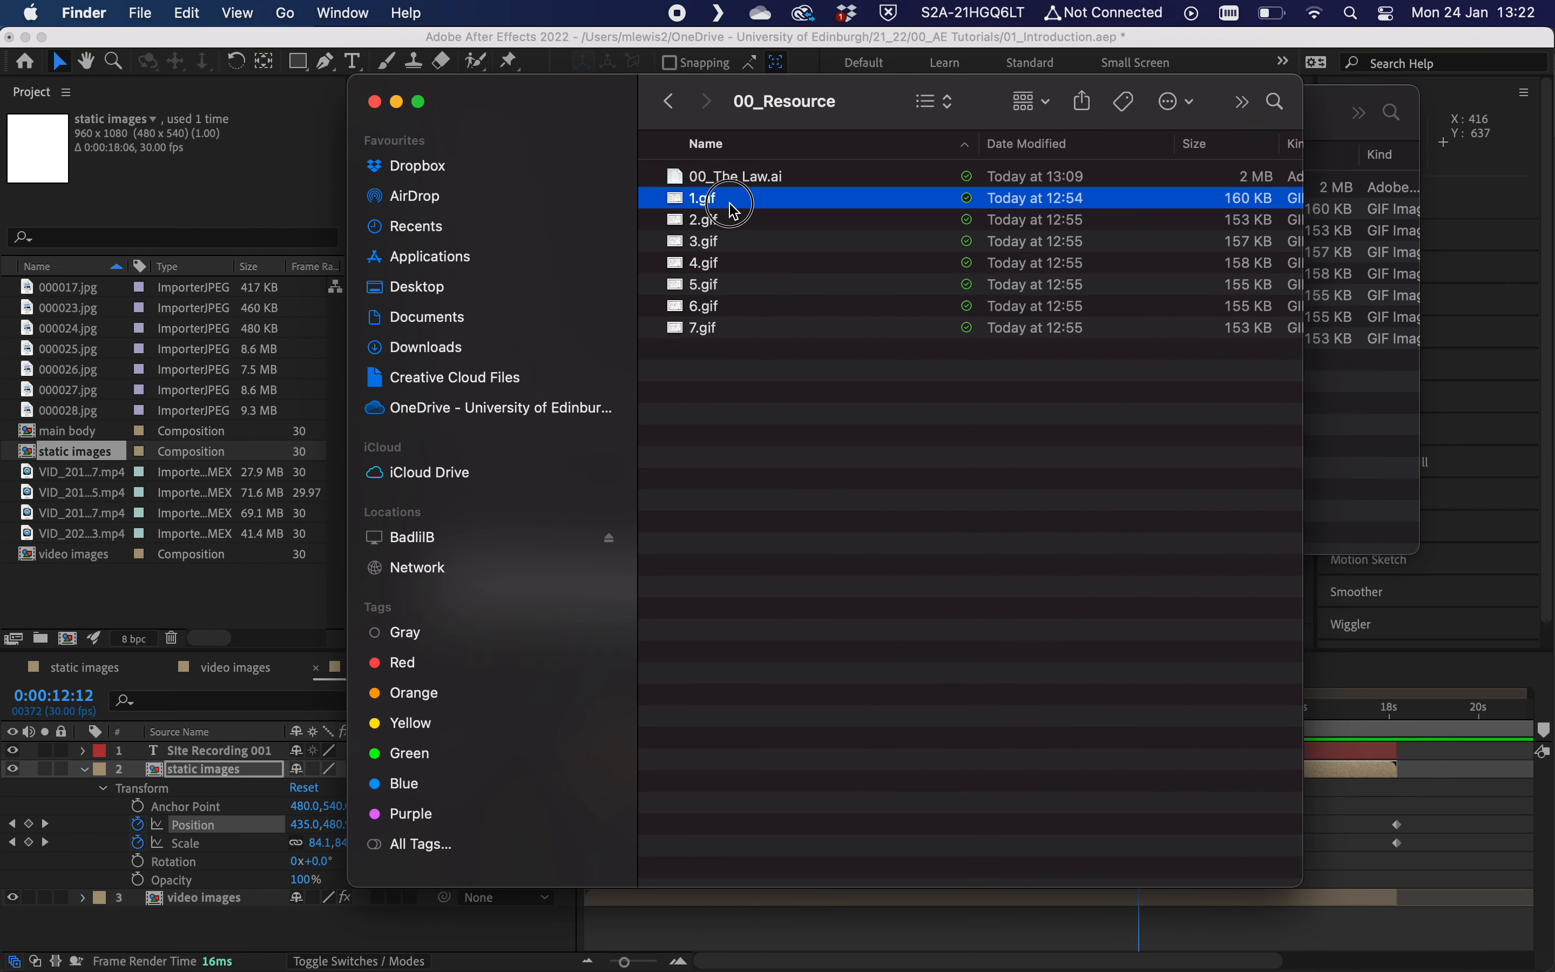
shift+click(710, 326)
drag(687, 211, 91, 355)
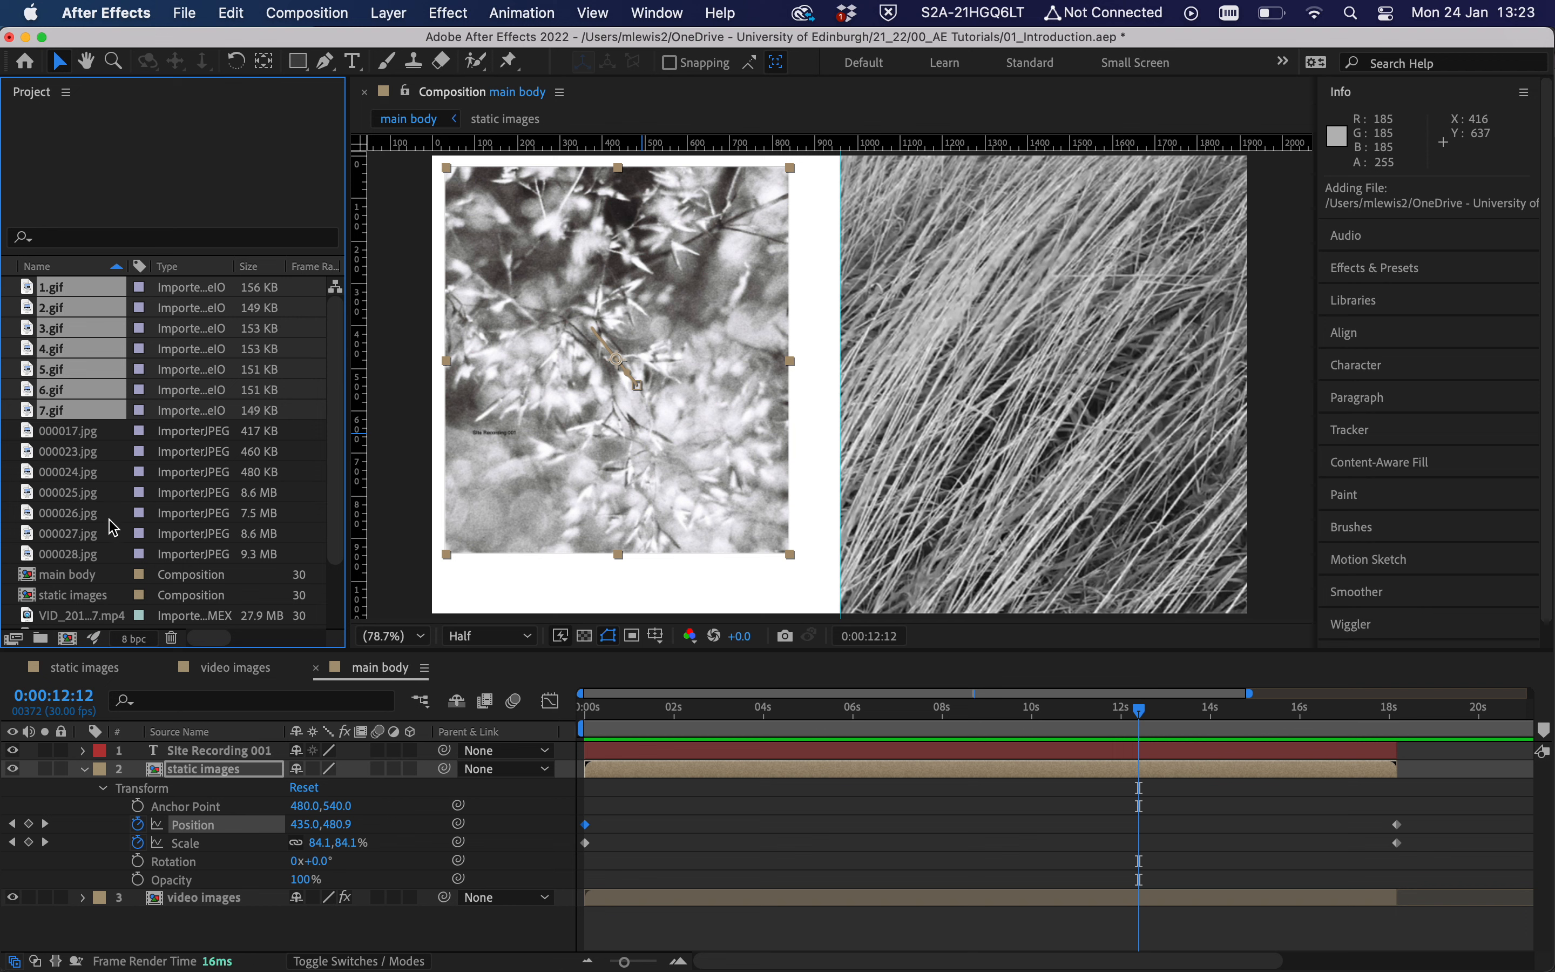
Create a new composition named "wind patterns" at 960 × 1080 px and 30 frames per second.
click(185, 10)
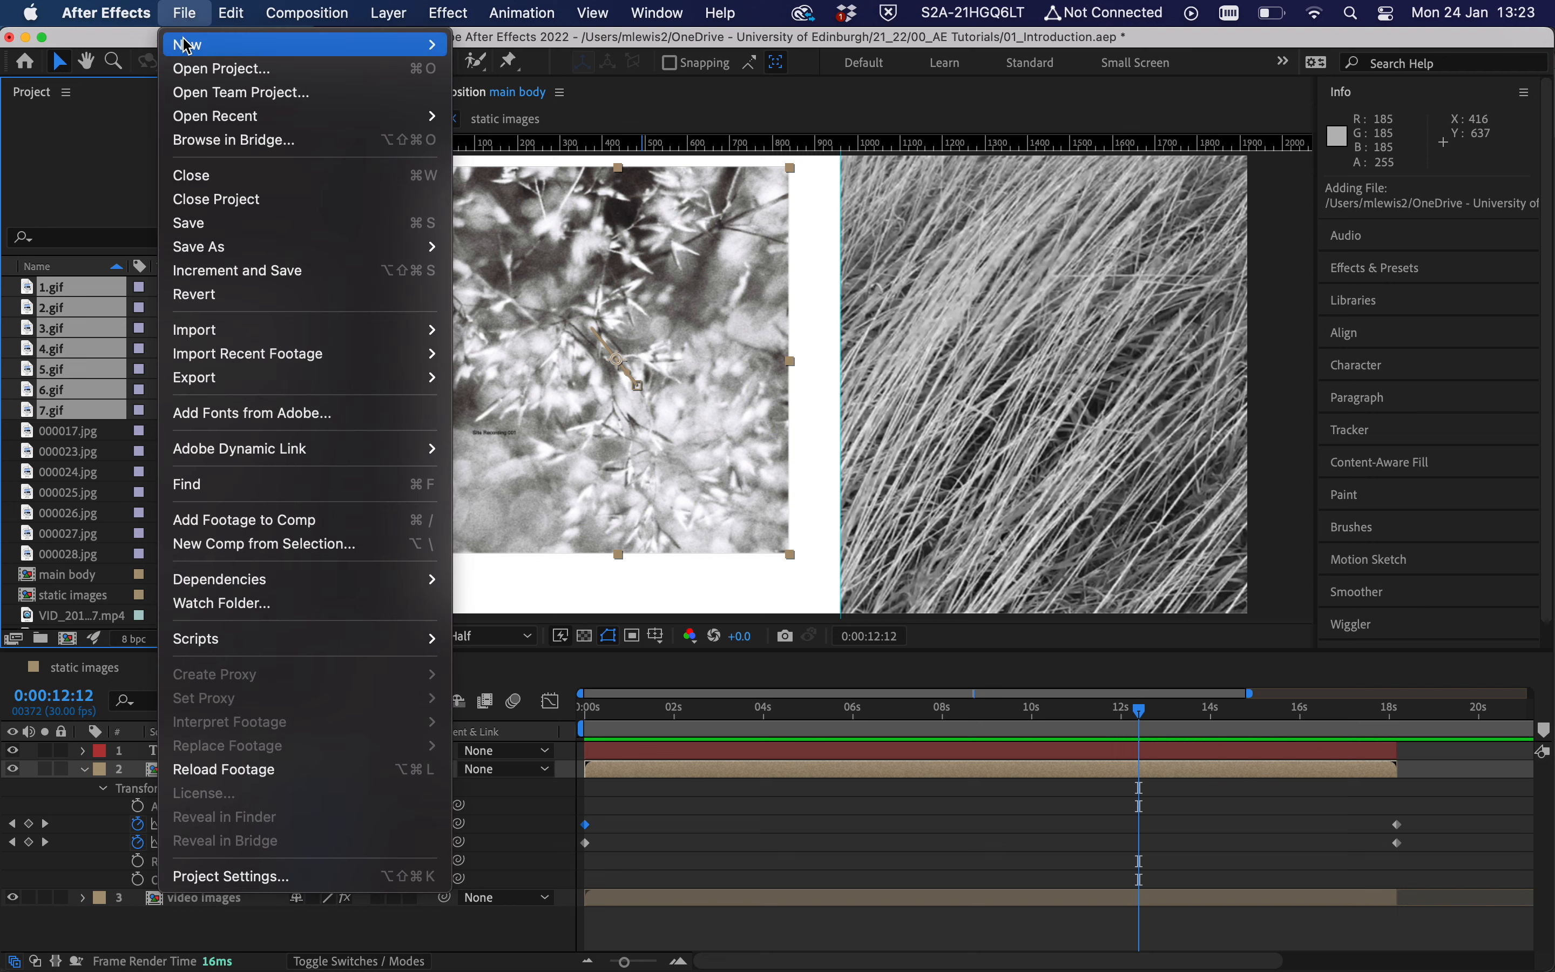
mouse_move(306, 12)
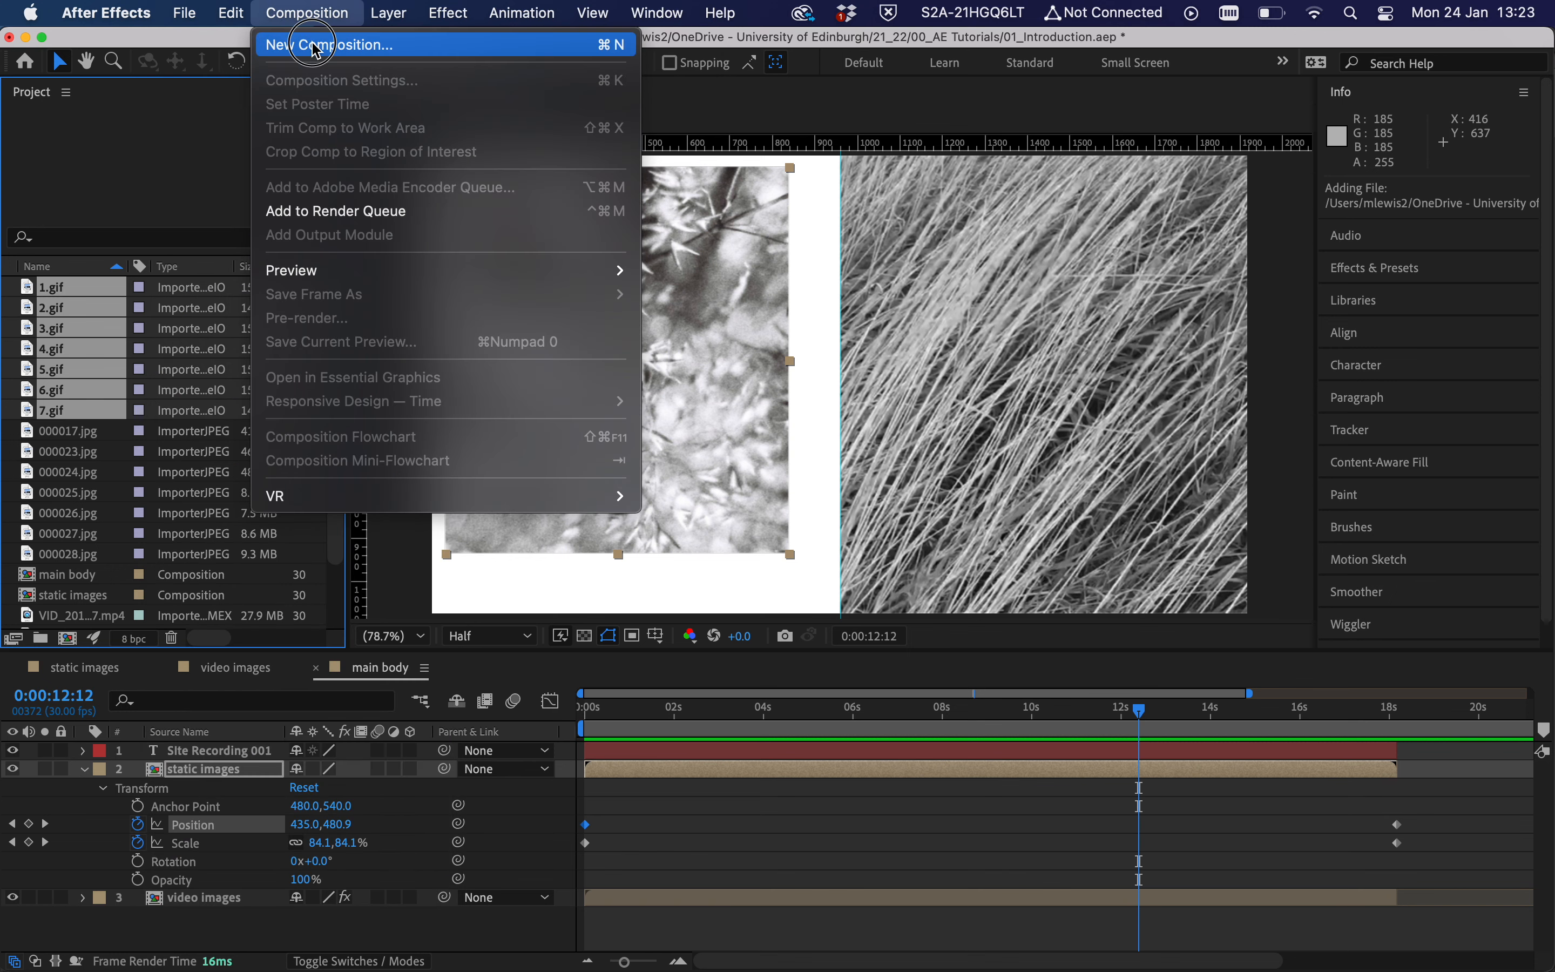
click(313, 44)
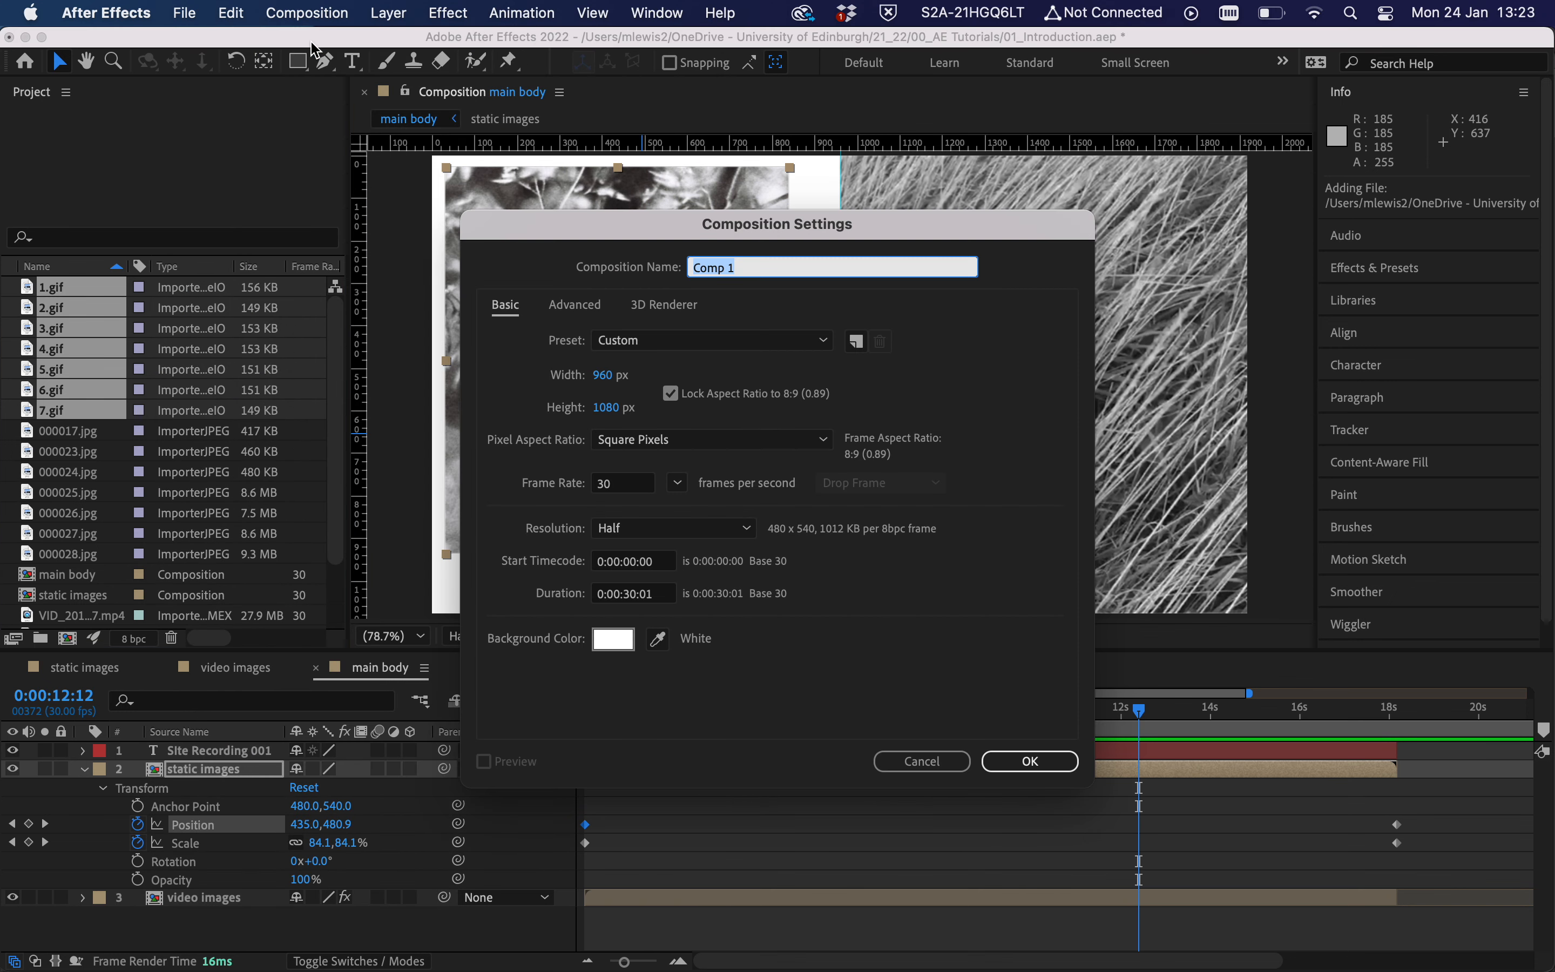
text(wind patterns)
key(Return)
Add 1.gif to 7.gif to the wind patterns composition as layers, in numerical order.
scroll(71, 350, up, 3)
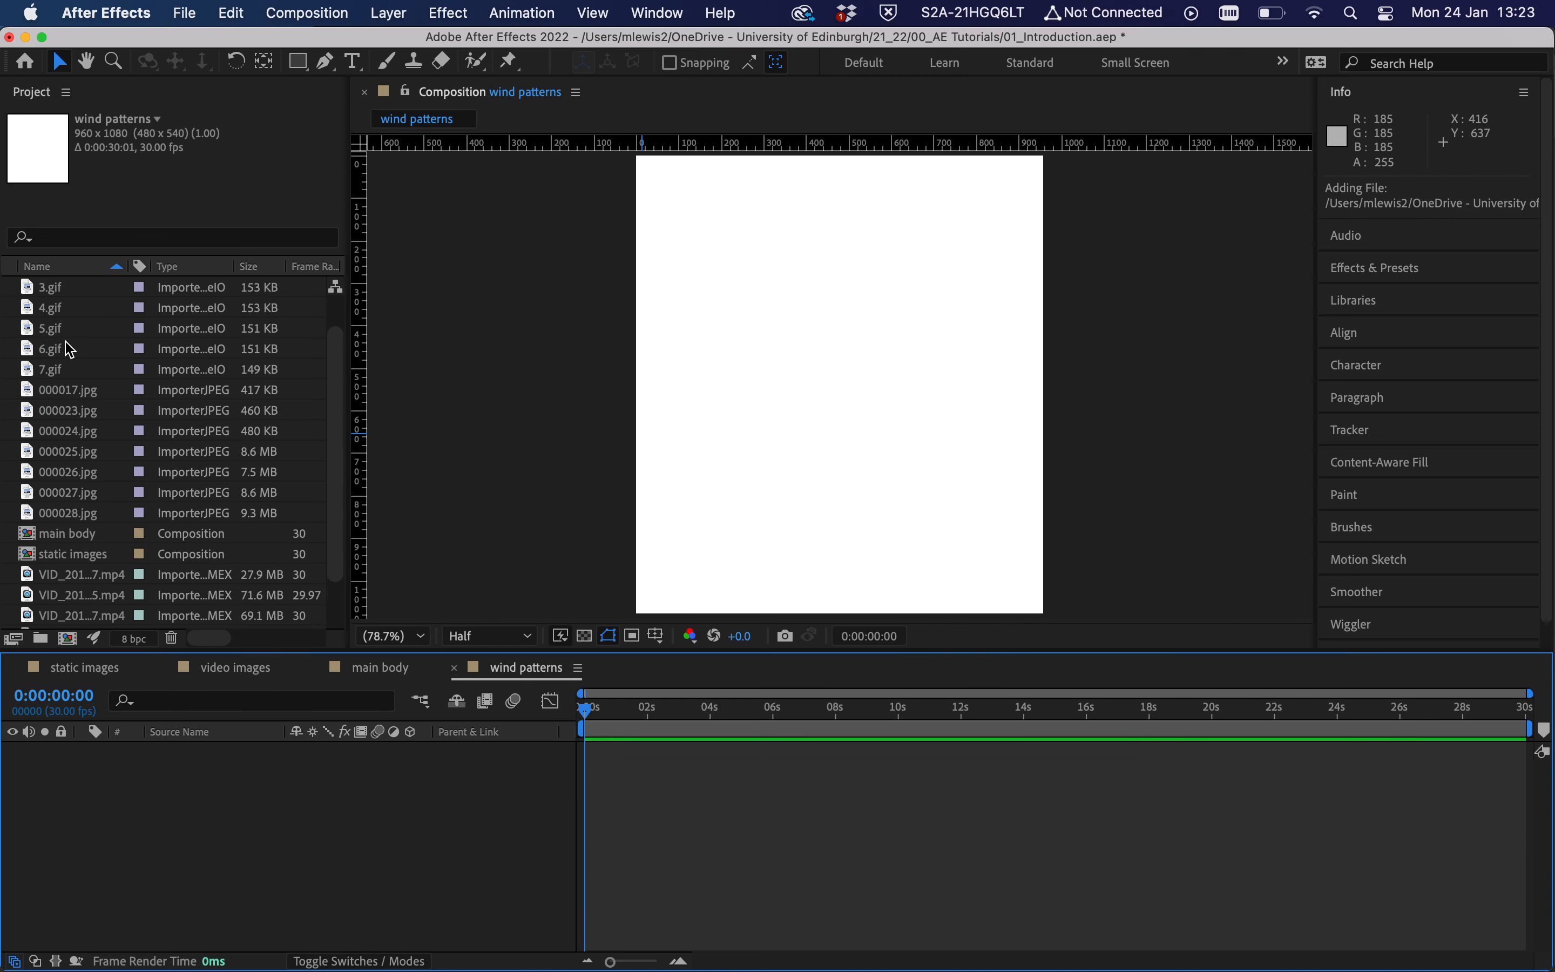
click(56, 289)
shift+click(53, 414)
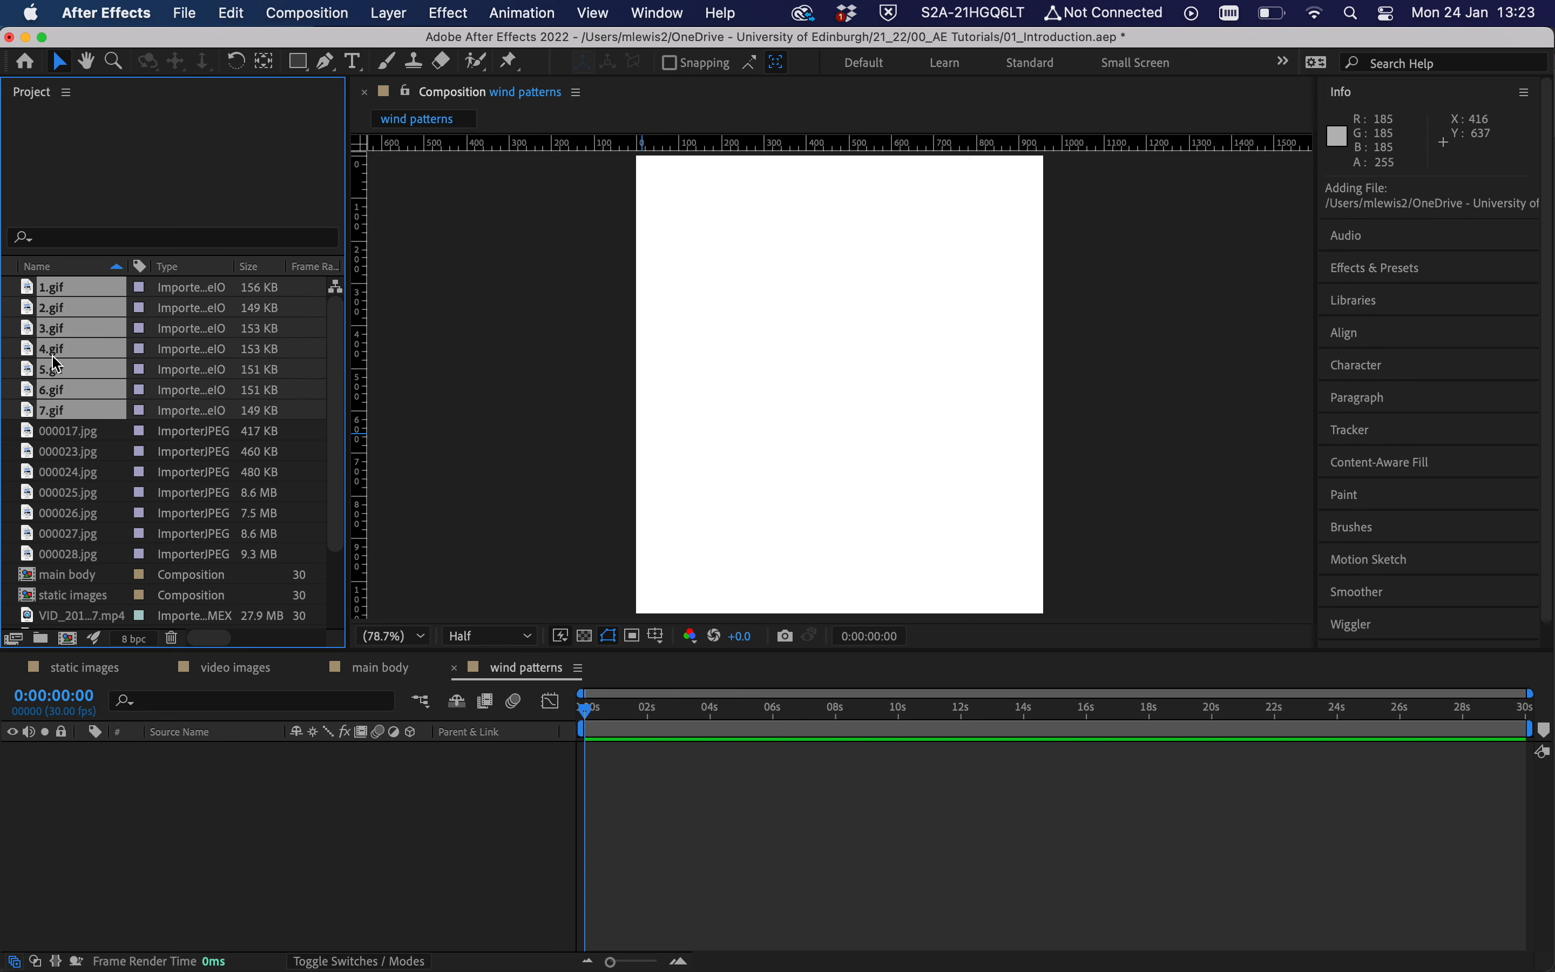
drag(58, 296, 193, 781)
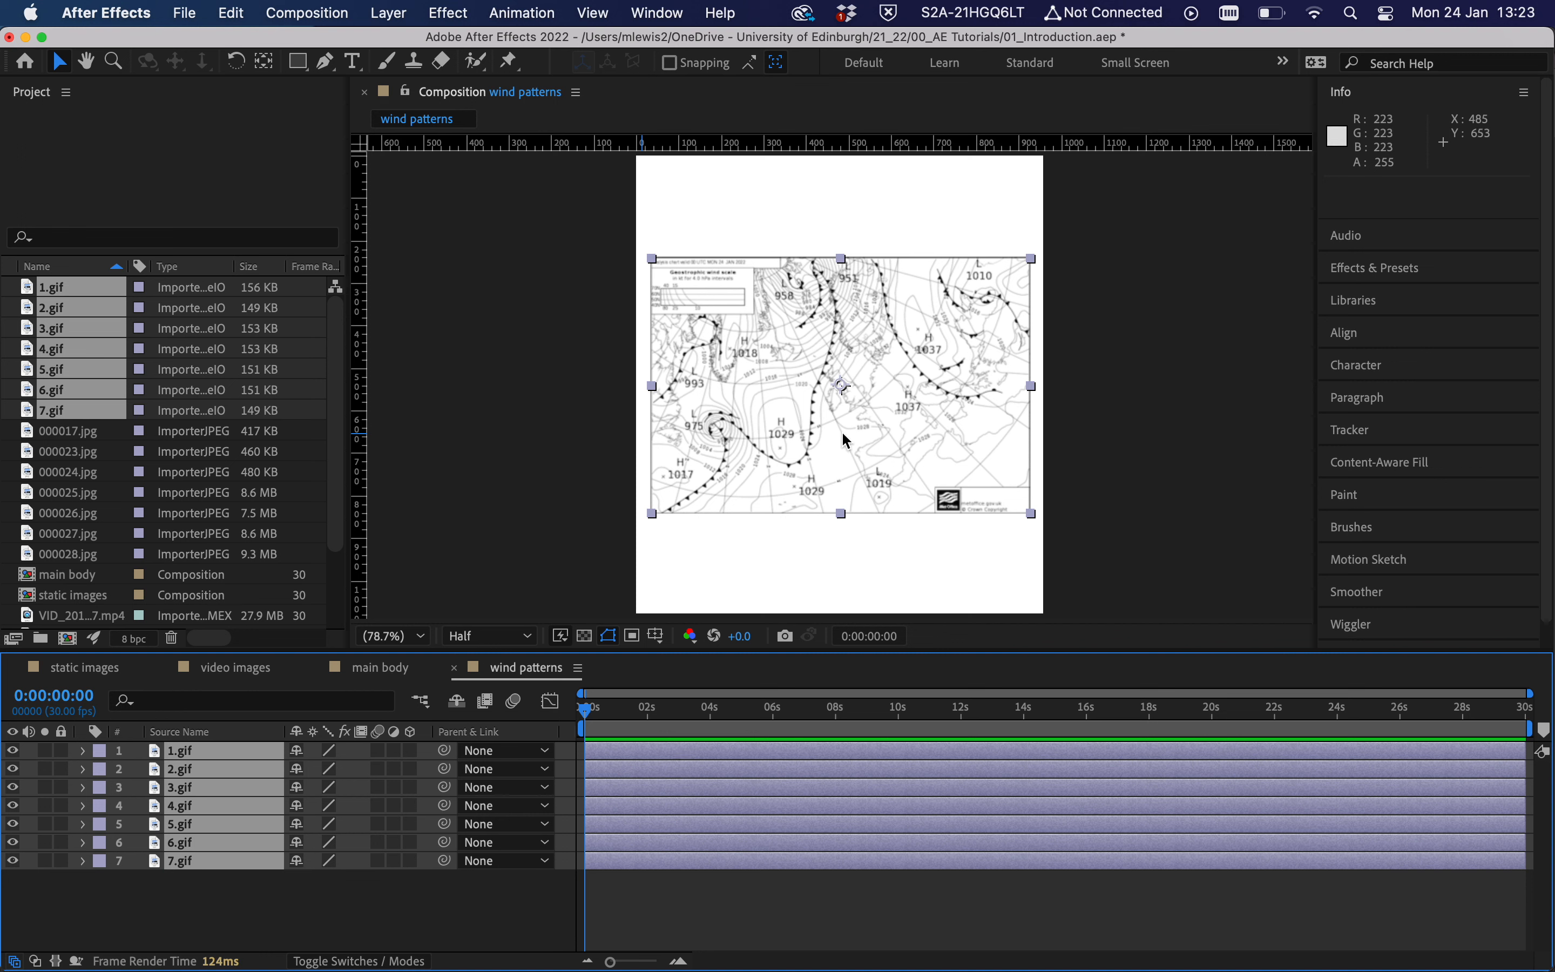
Split all seven GIF layers at 0:00:01:00 and delete the parts after that time.
click(653, 725)
drag(650, 725, 626, 726)
click(88, 694)
click(94, 694)
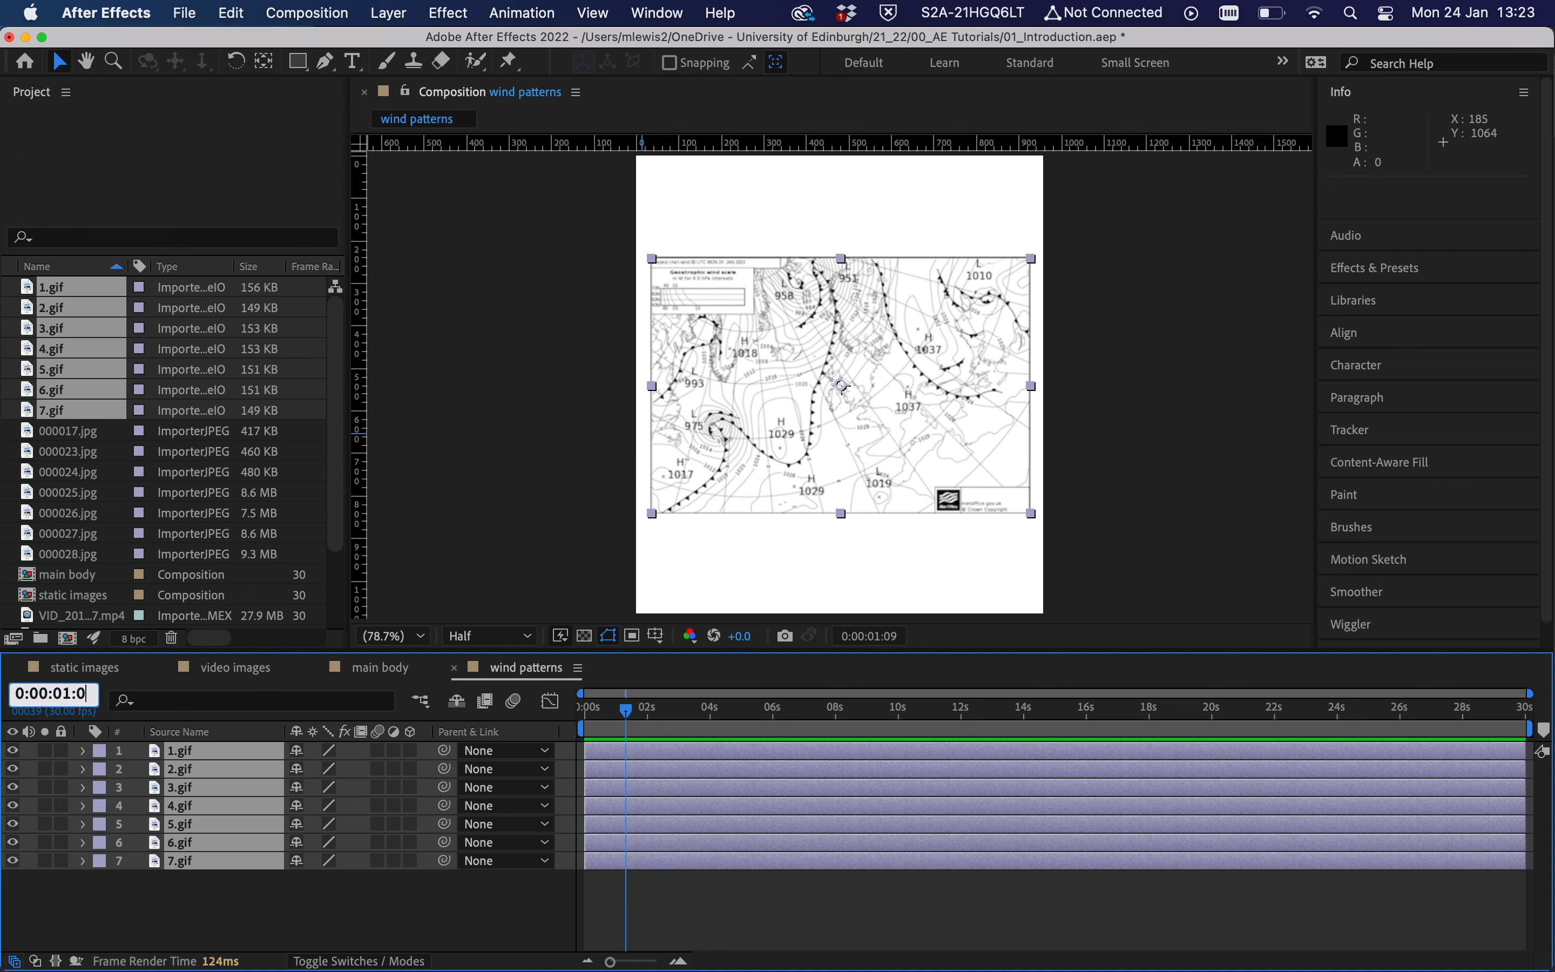
text(0)
key(Return)
key(super+shift+d)
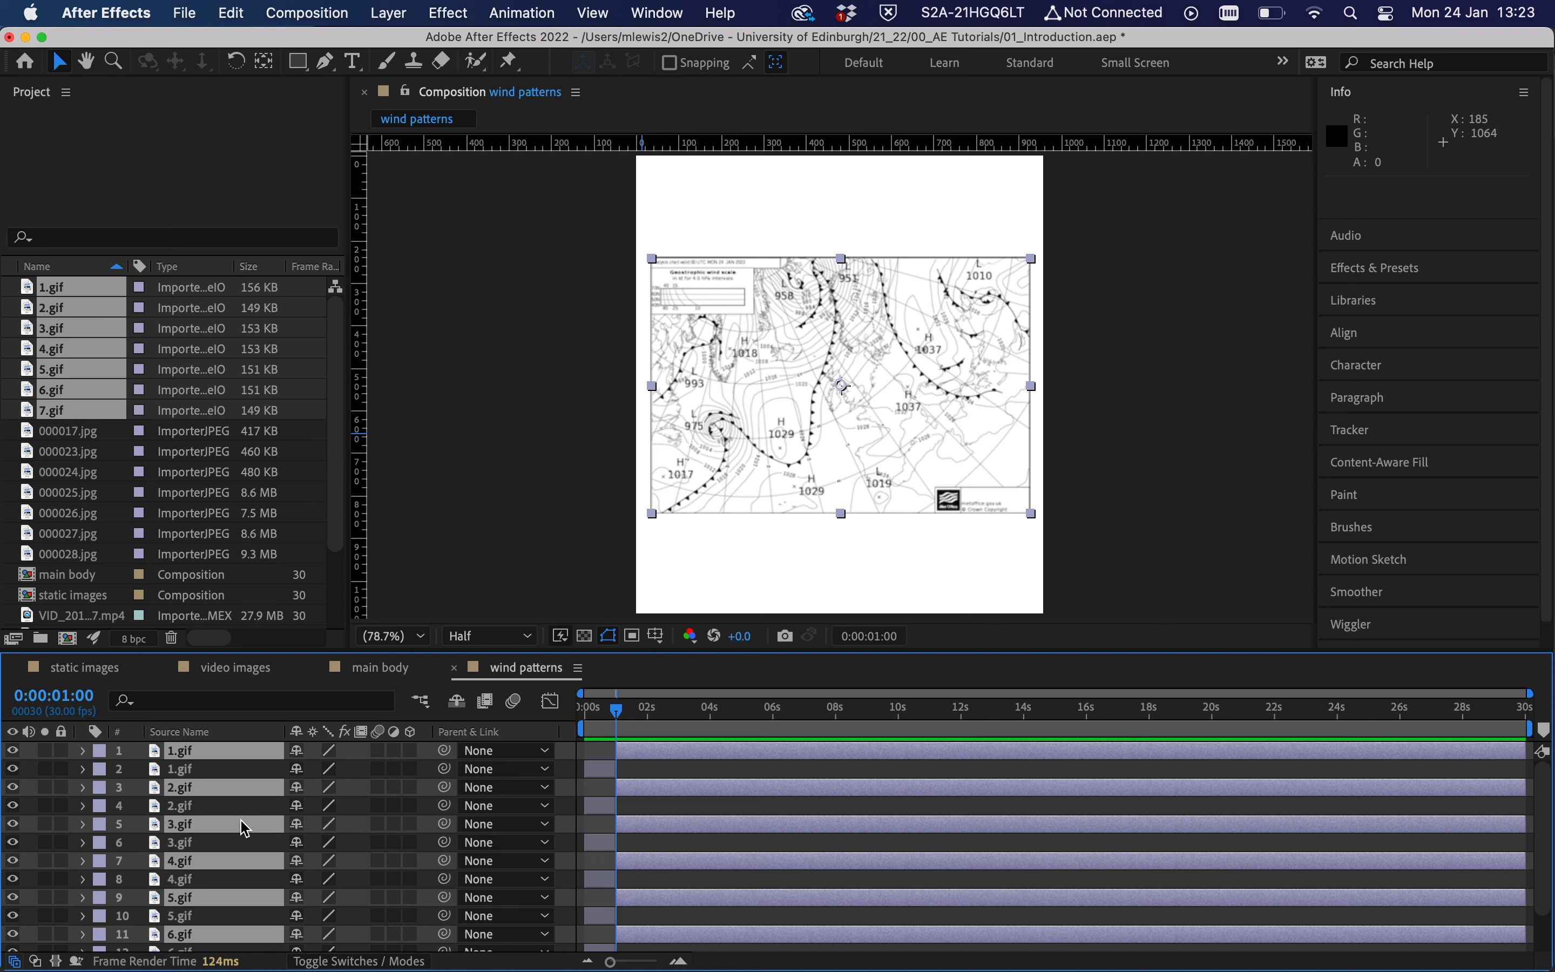
key(Delete)
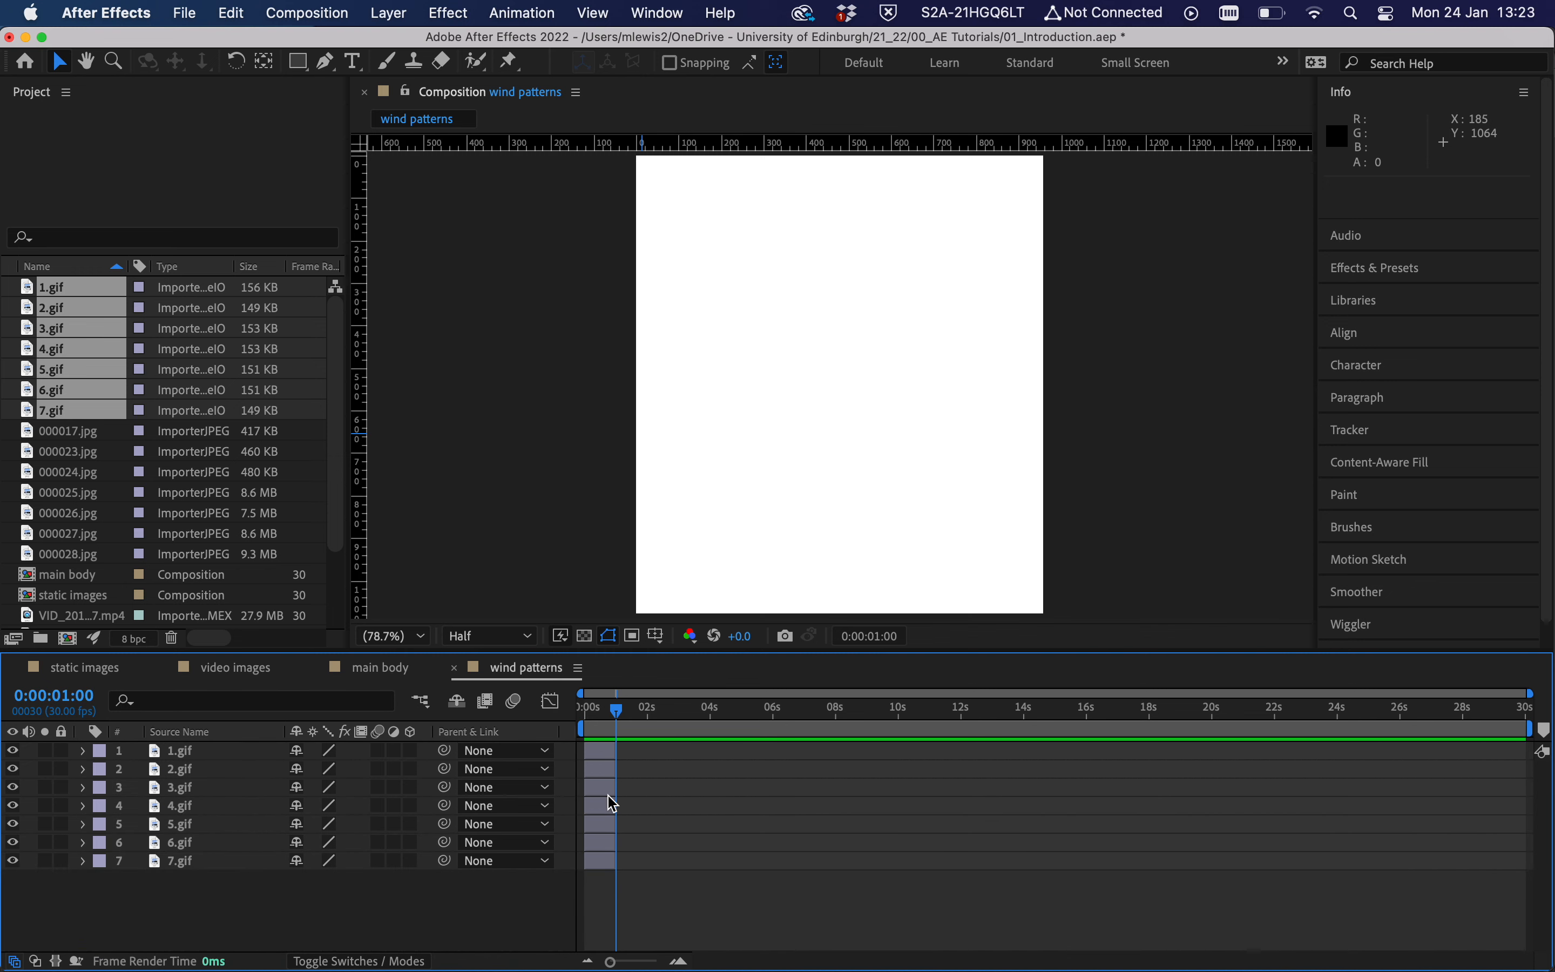
Stagger layers 2.gif to 7.gif in time so the one-second clips follow one another end to end.
click(234, 776)
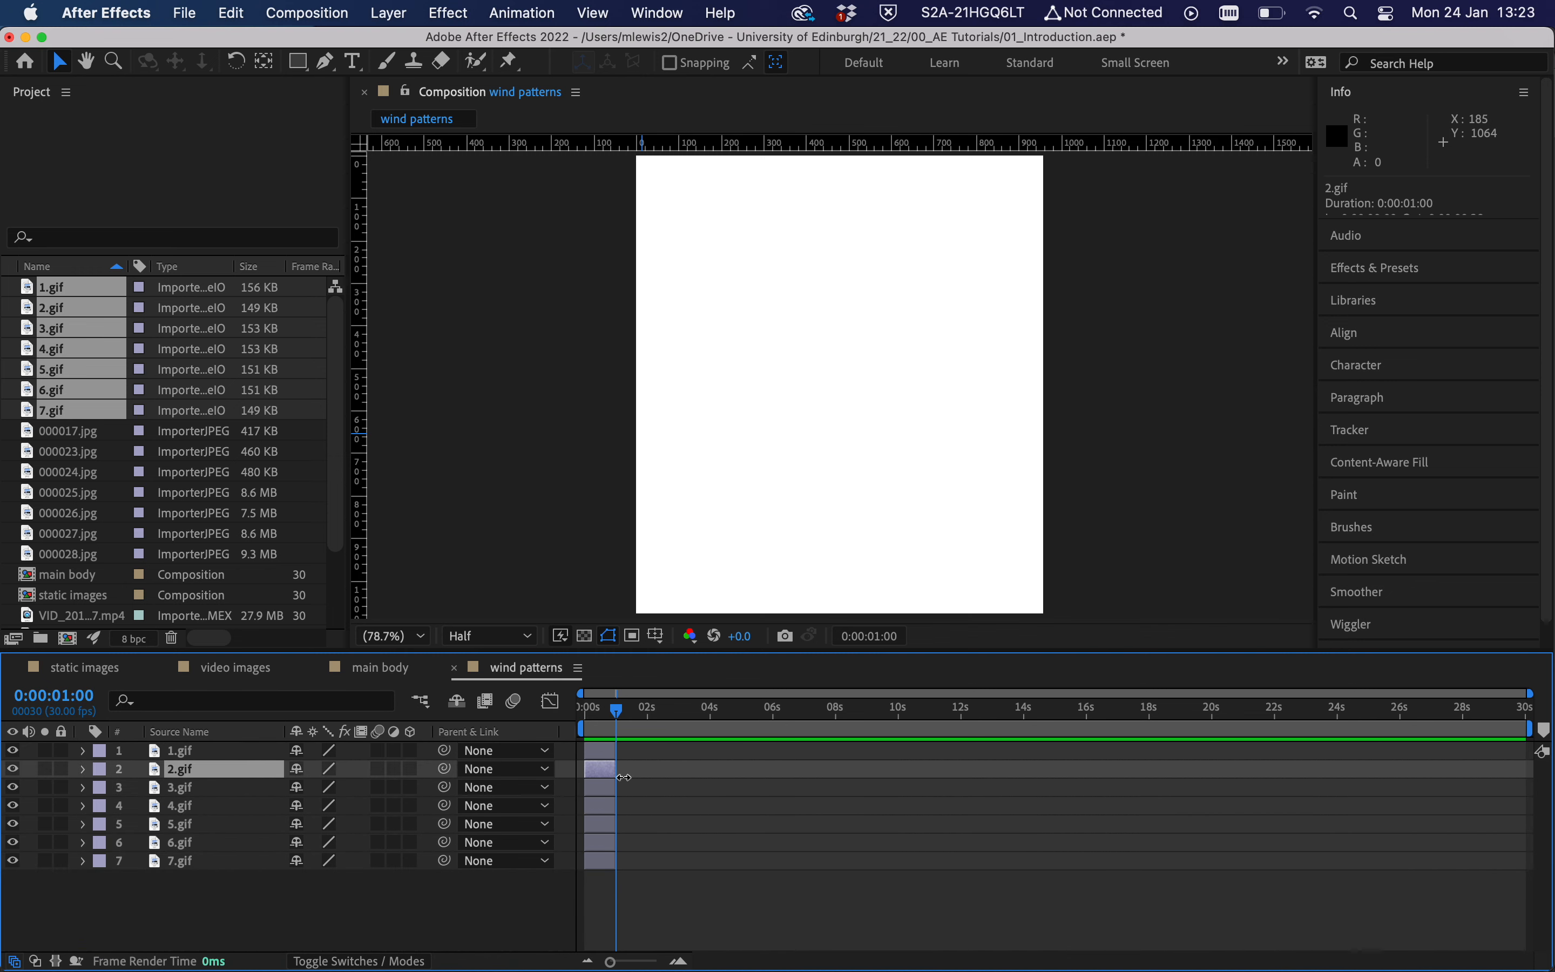
drag(599, 772, 717, 810)
drag(608, 828, 757, 843)
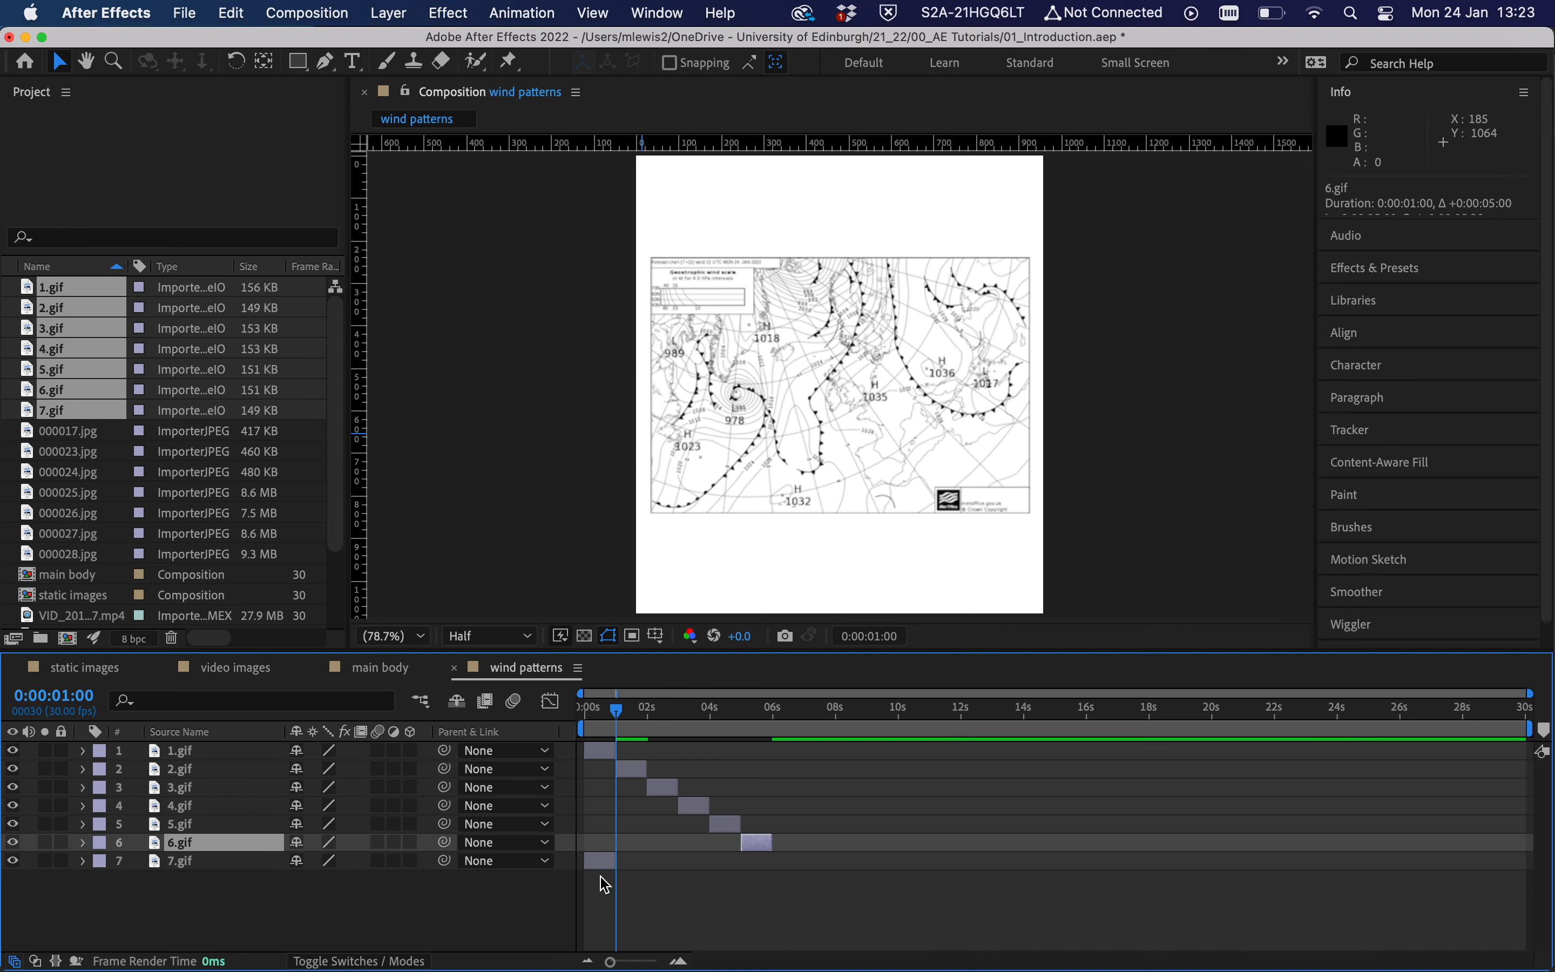
drag(598, 861, 782, 884)
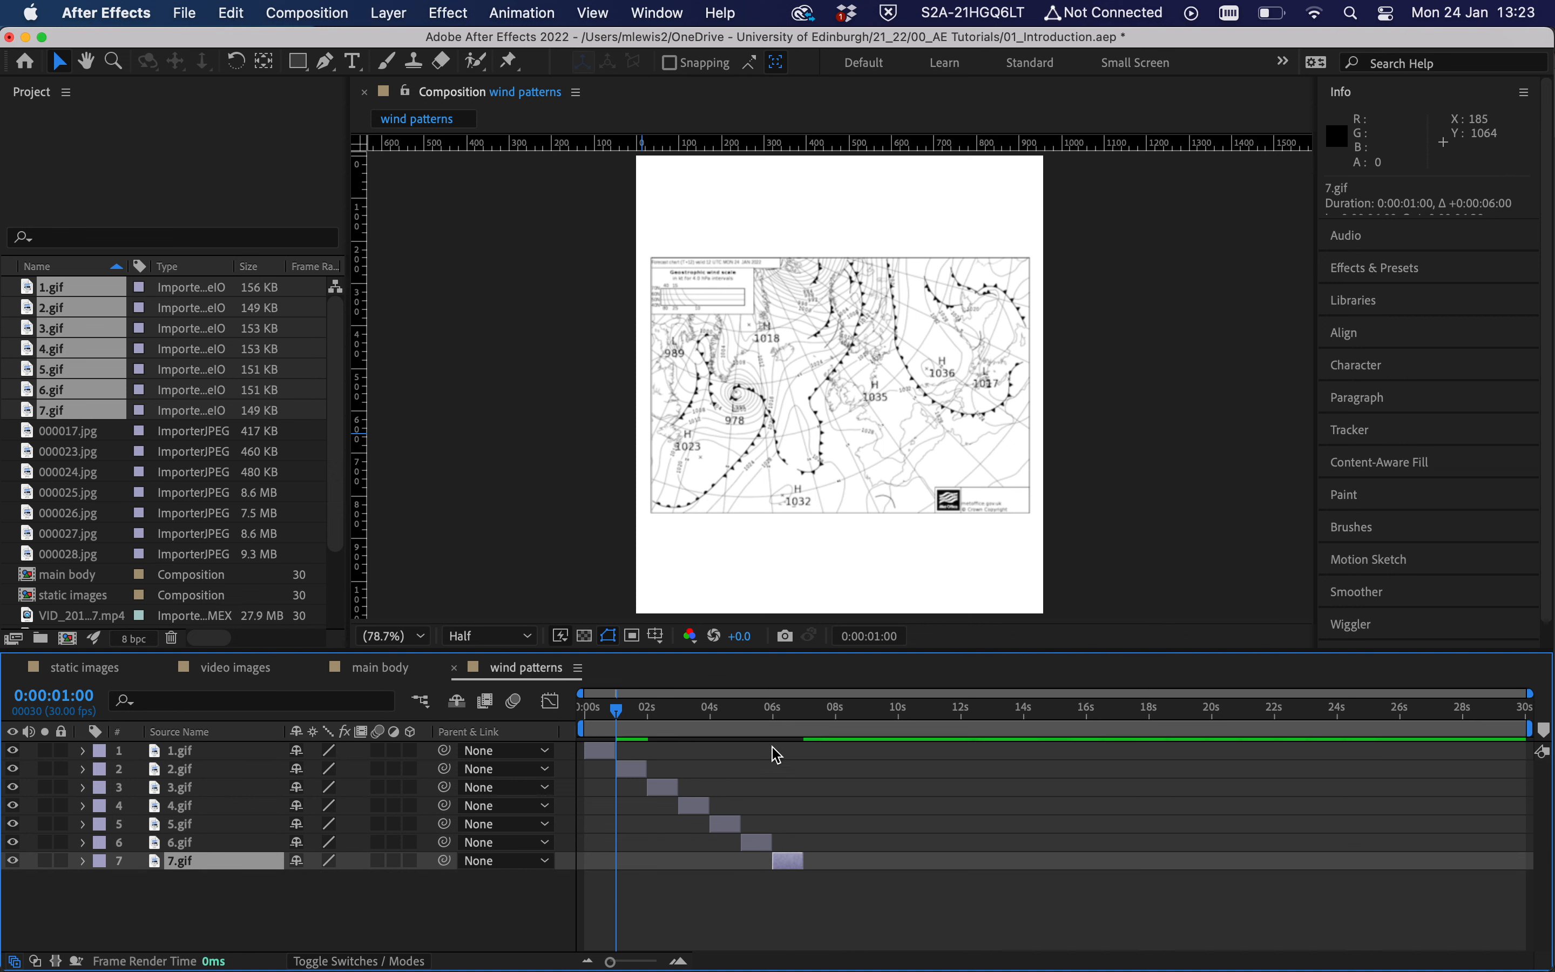
End the work area at 0:00:06:29, where 7.gif finishes, and trim the wind patterns composition to it.
drag(663, 736, 804, 712)
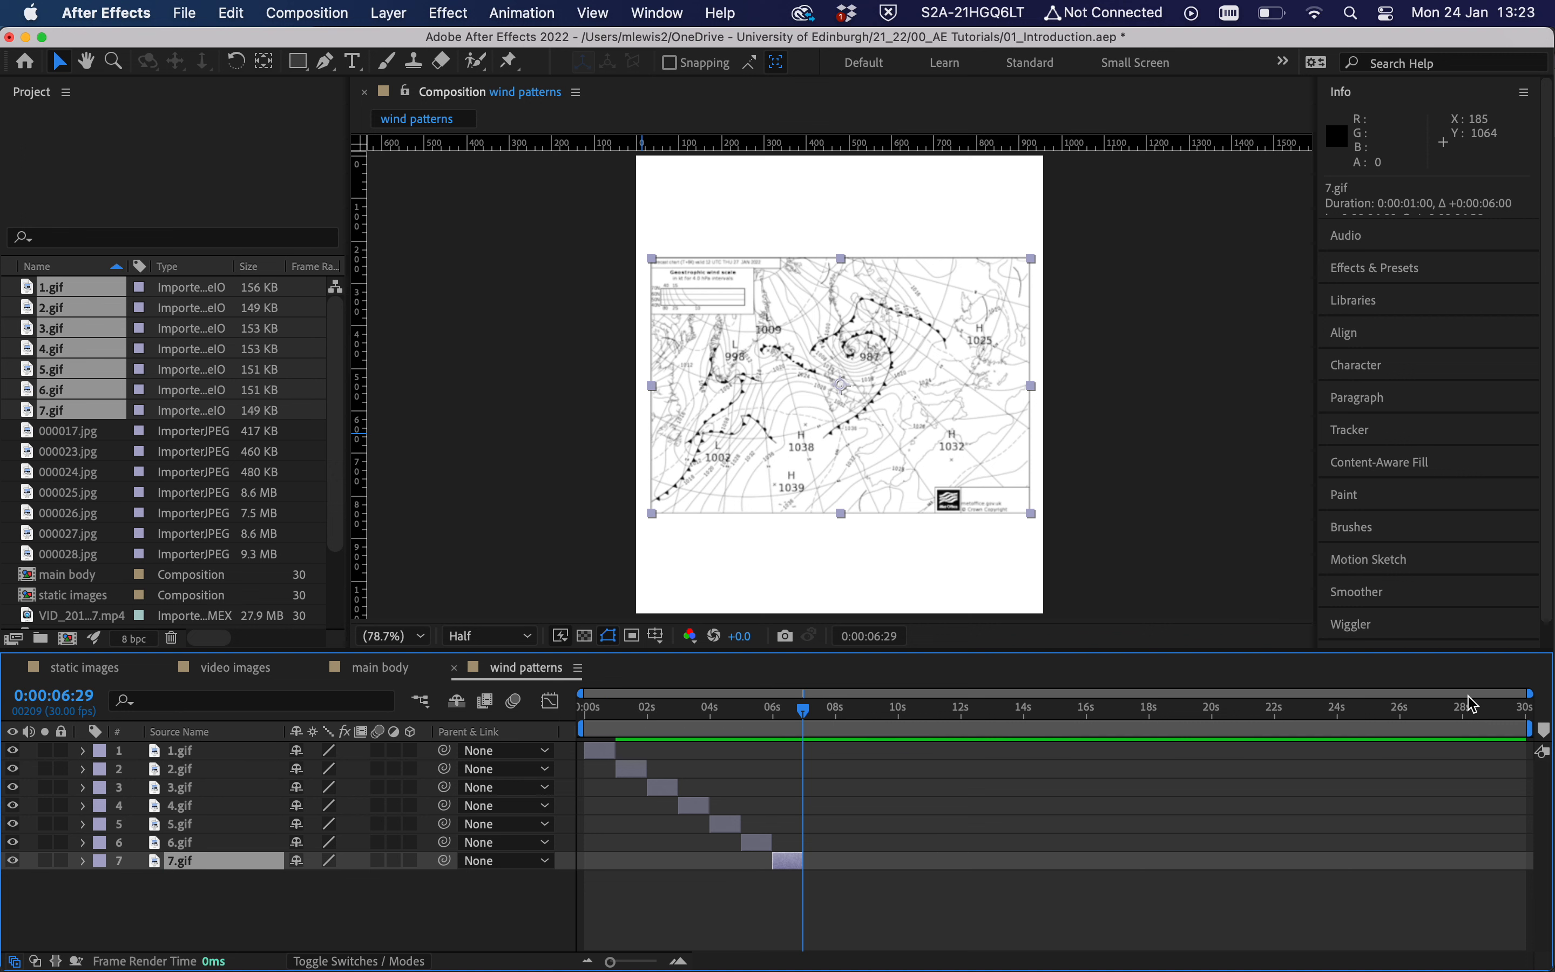
drag(1531, 728, 811, 746)
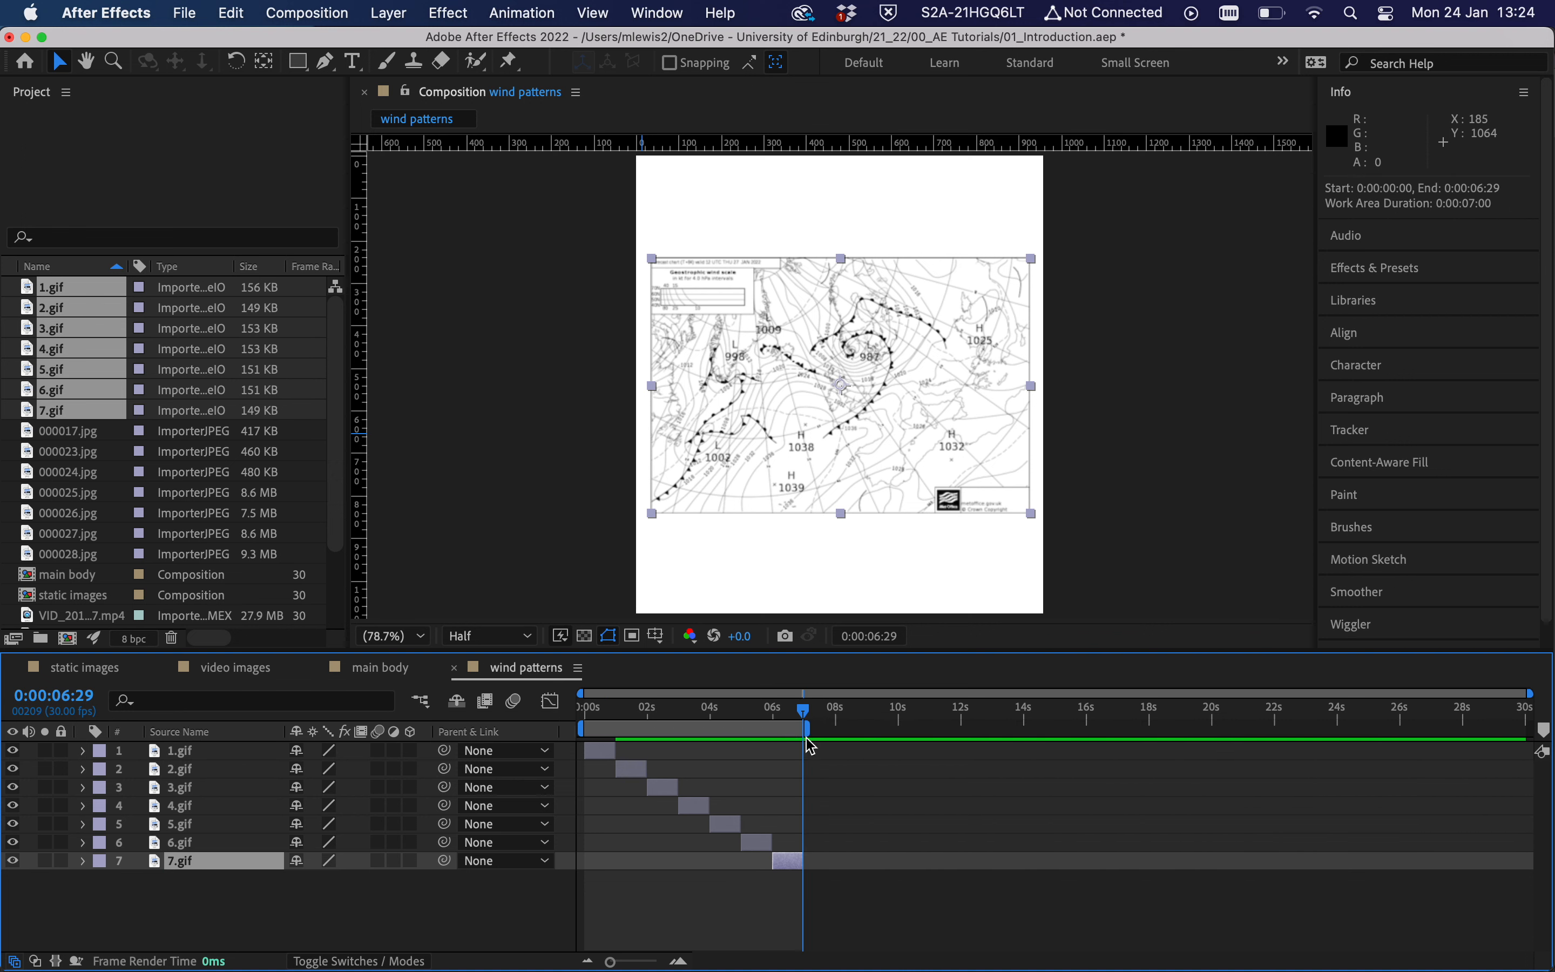
right_click(794, 727)
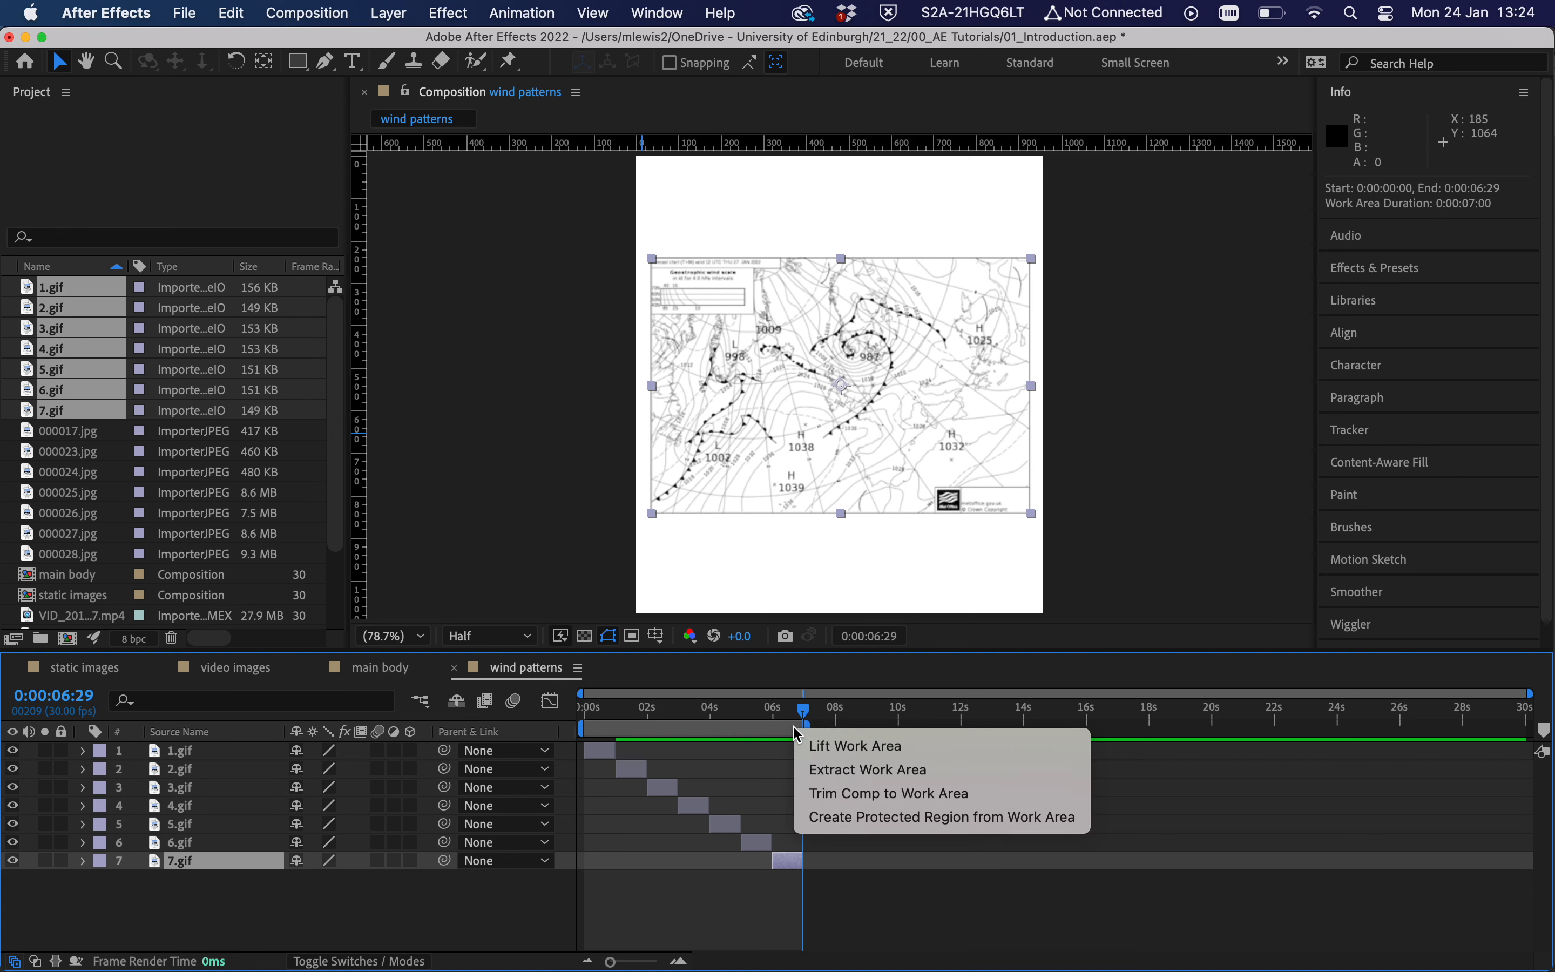
click(858, 797)
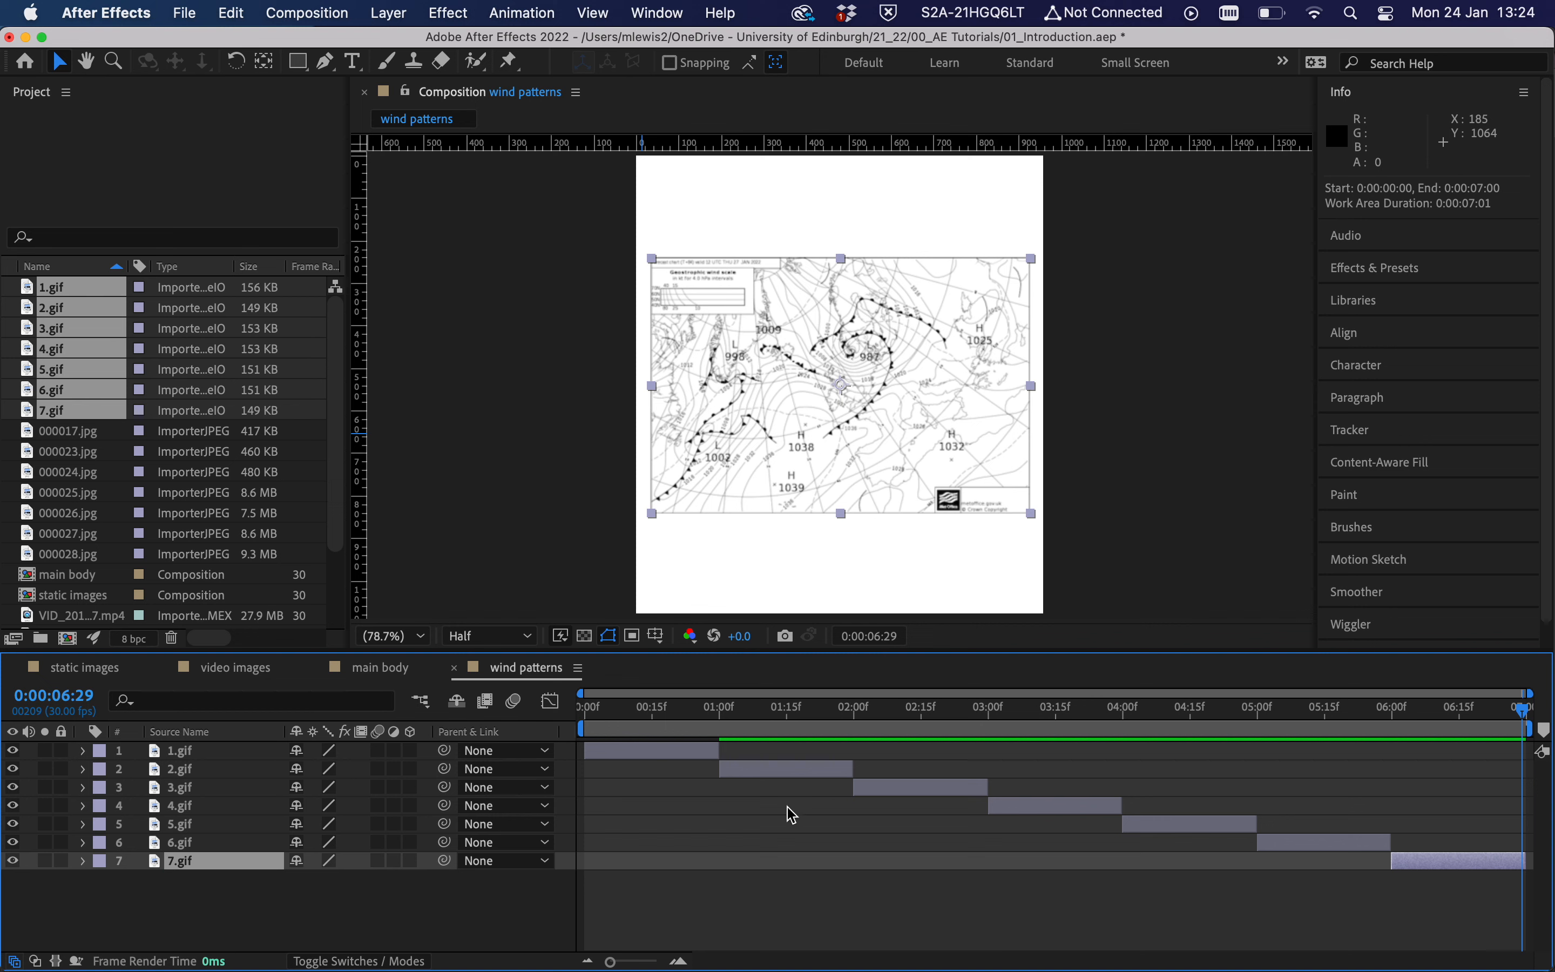
drag(683, 717, 723, 745)
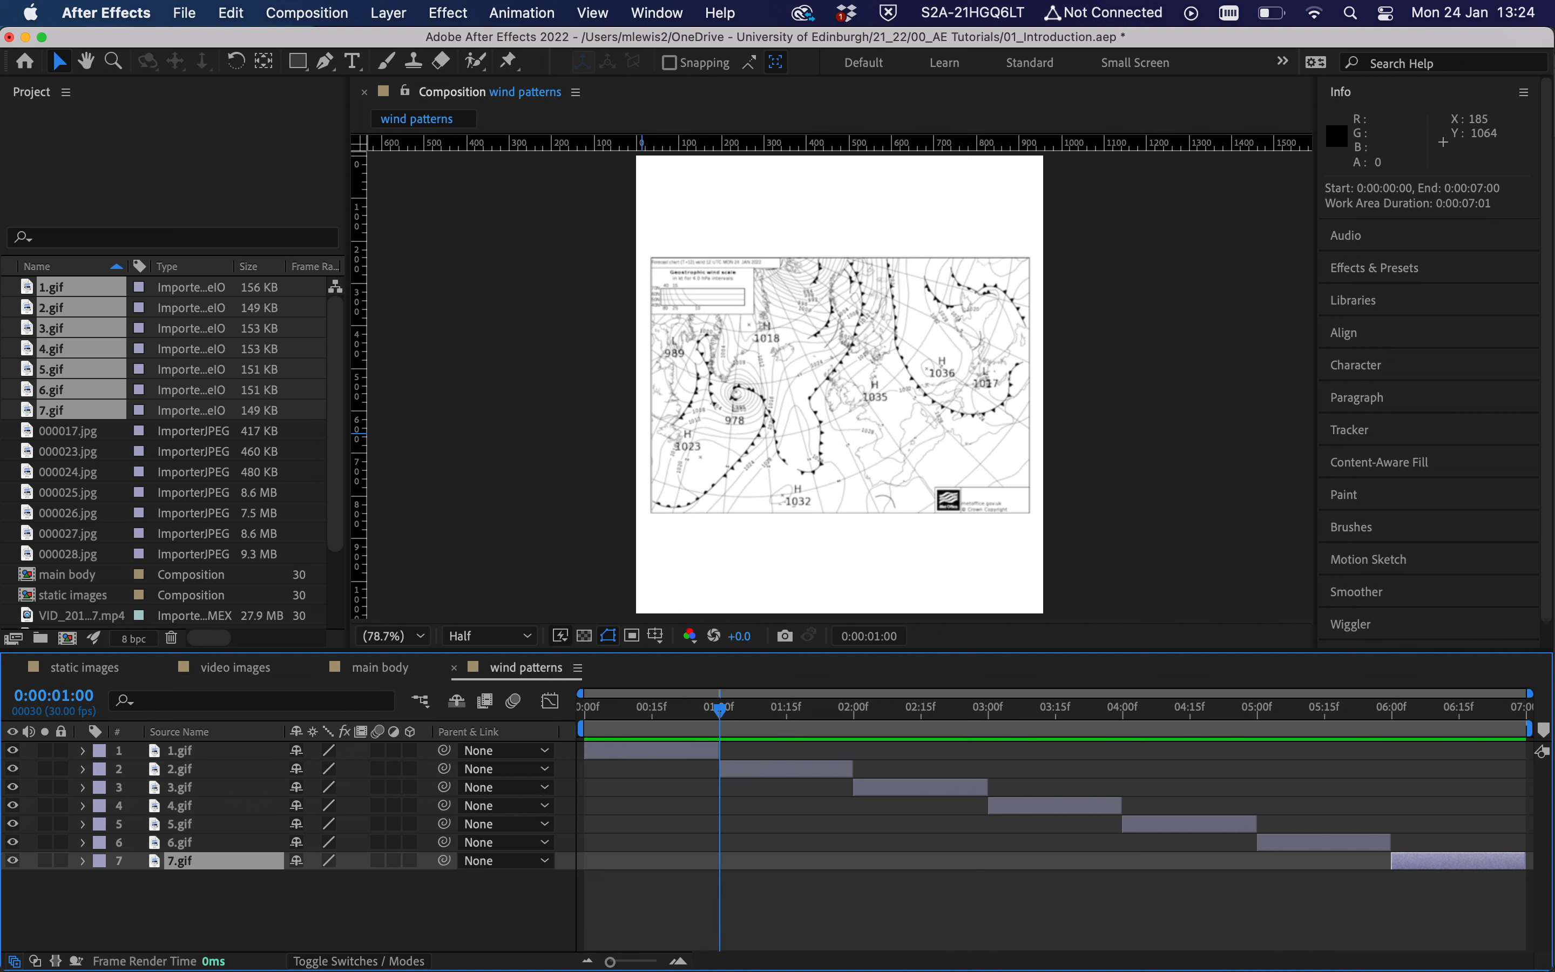
Add wind patterns to the main body composition above static images, starting at about 9.5 seconds, and preview it.
click(385, 669)
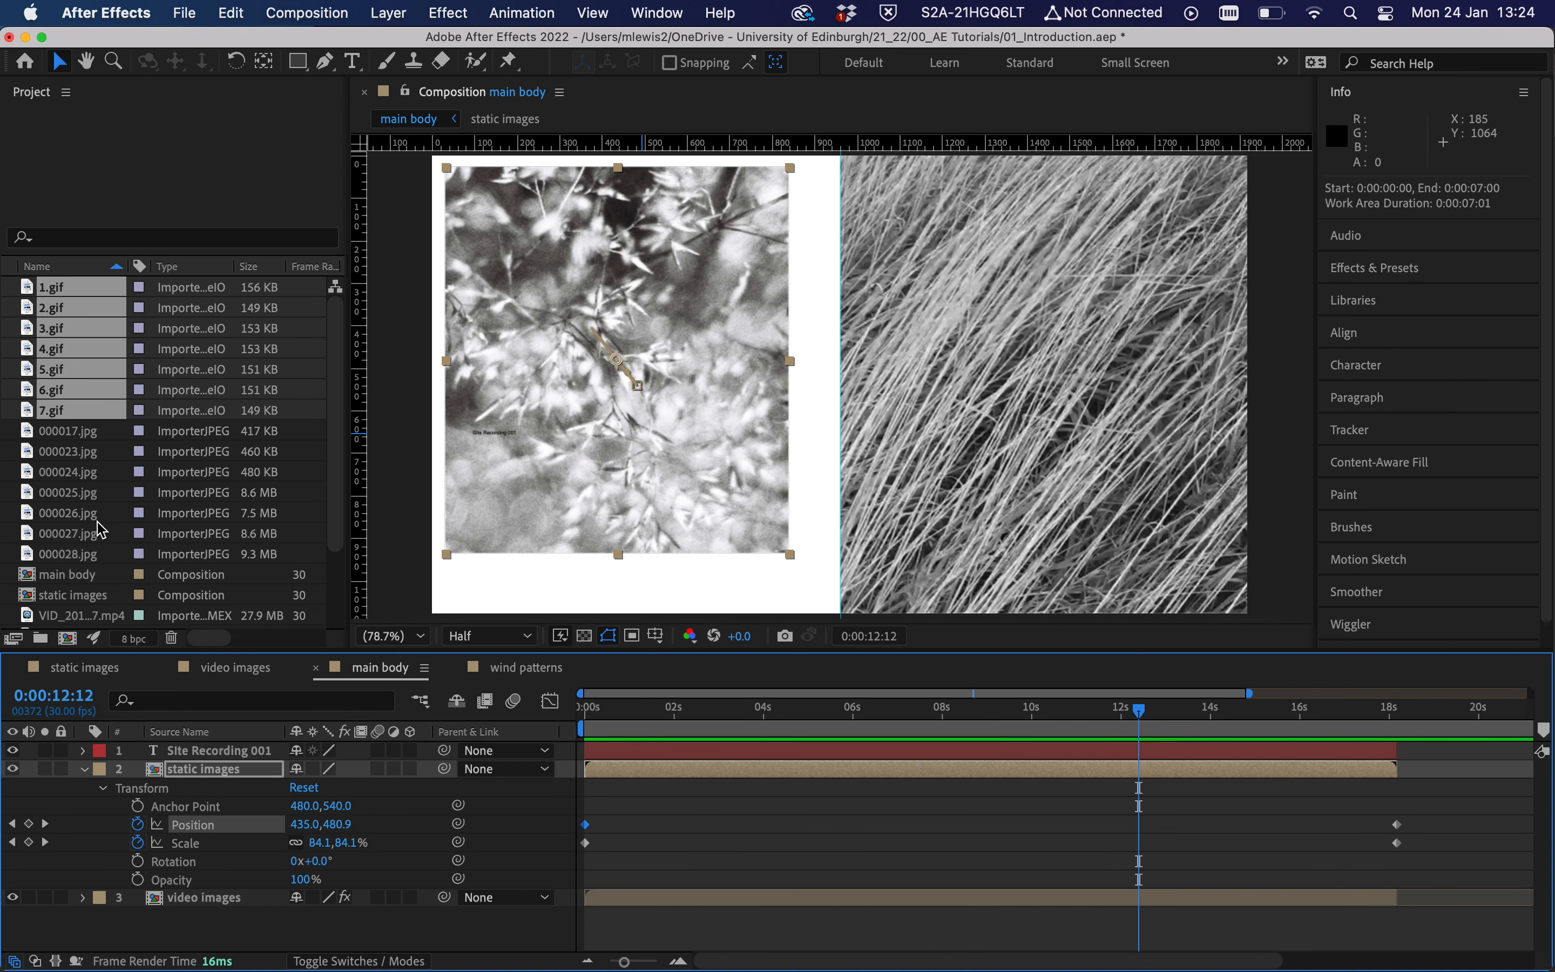
scroll(100, 530, down, 5)
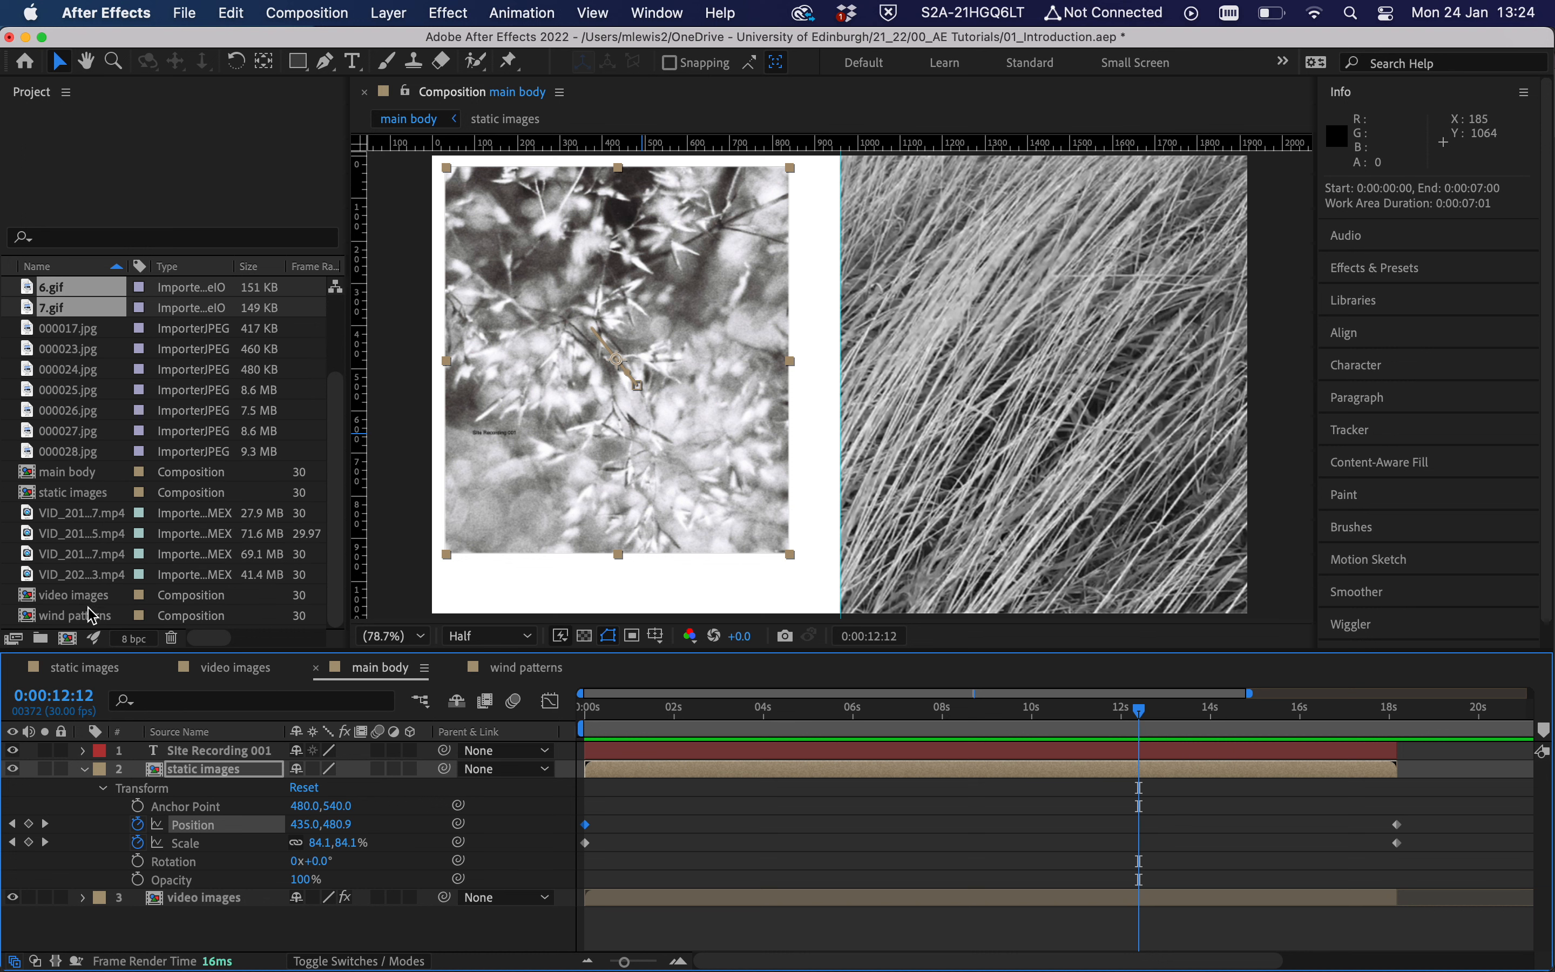
click(93, 615)
mouse_move(90, 627)
mouse_down()
mouse_move(366, 650)
mouse_move(1007, 765)
mouse_up()
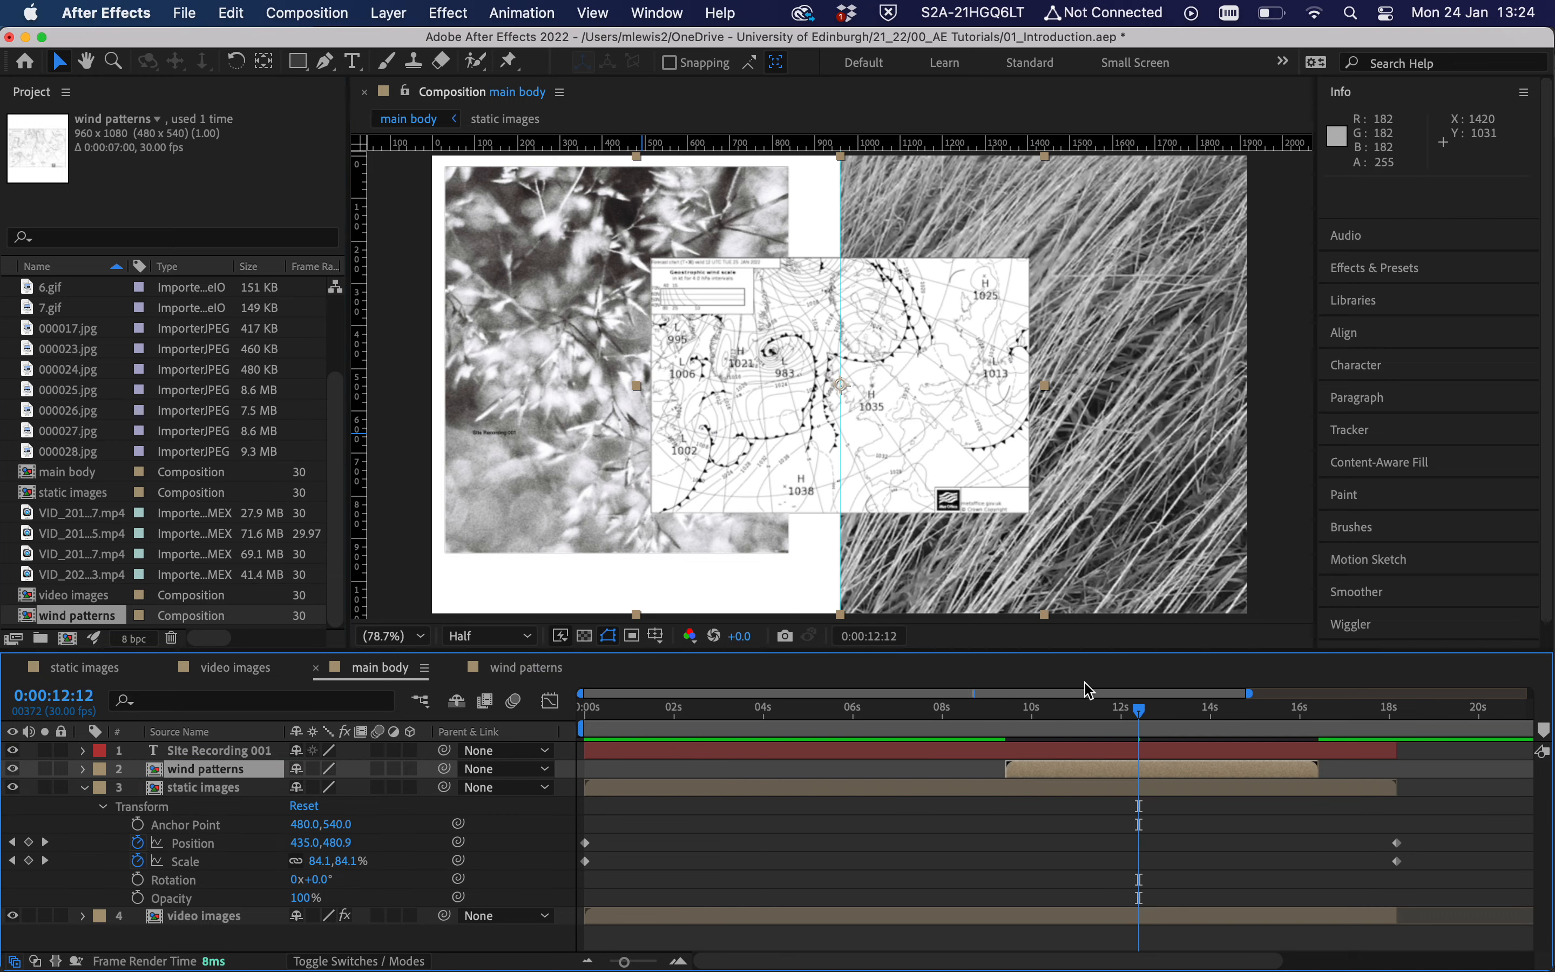
key(space)
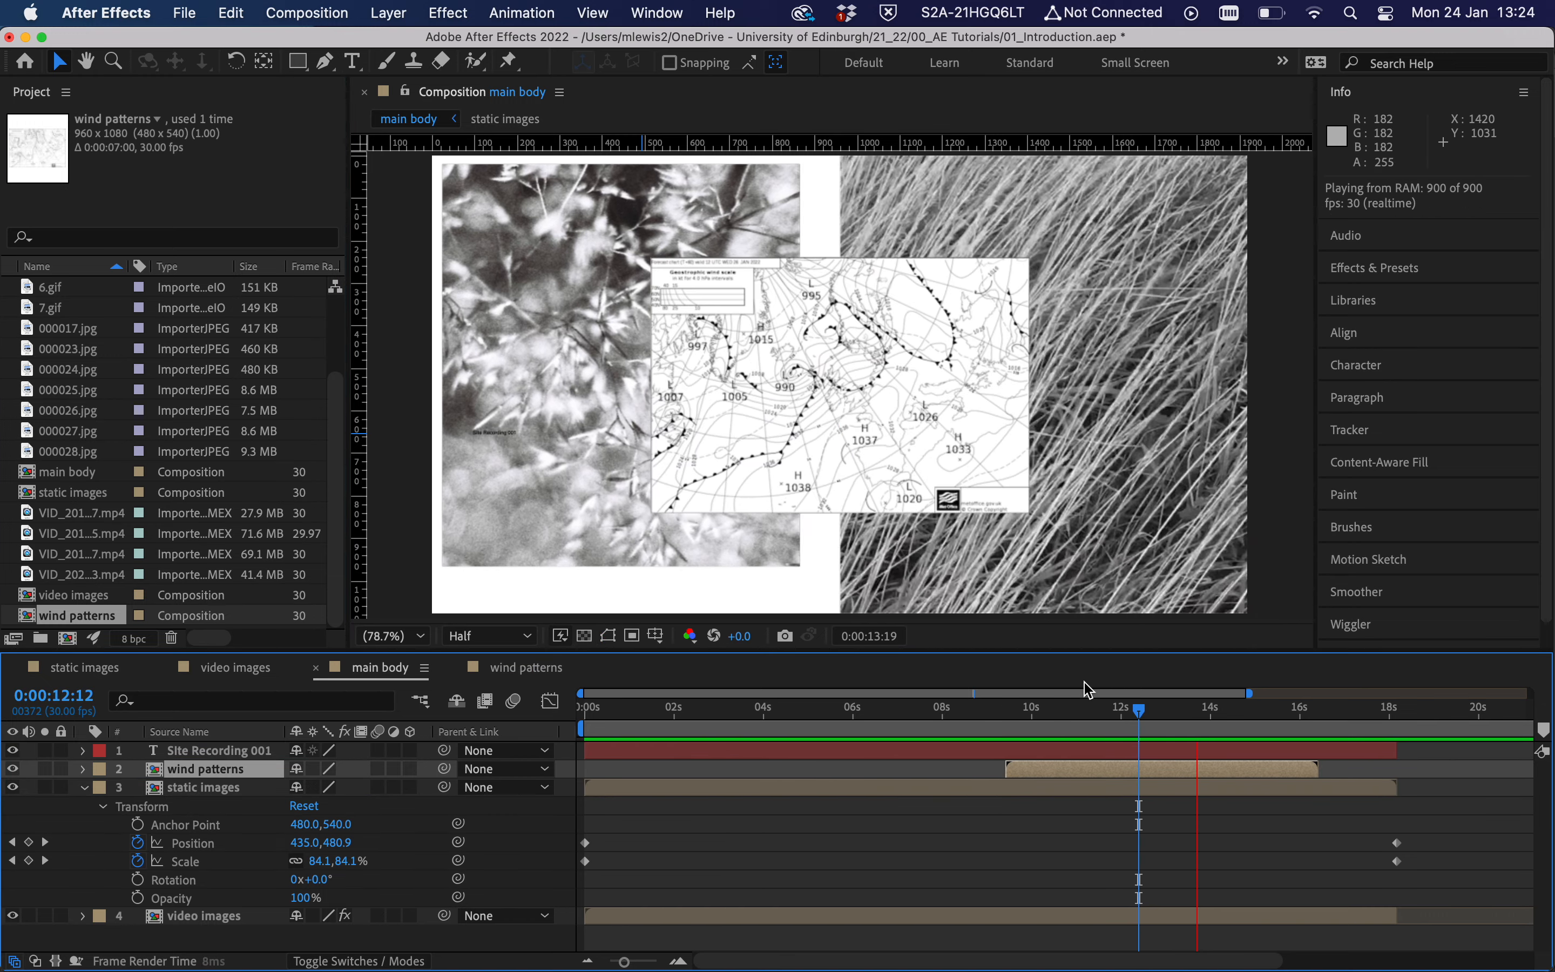
key(space)
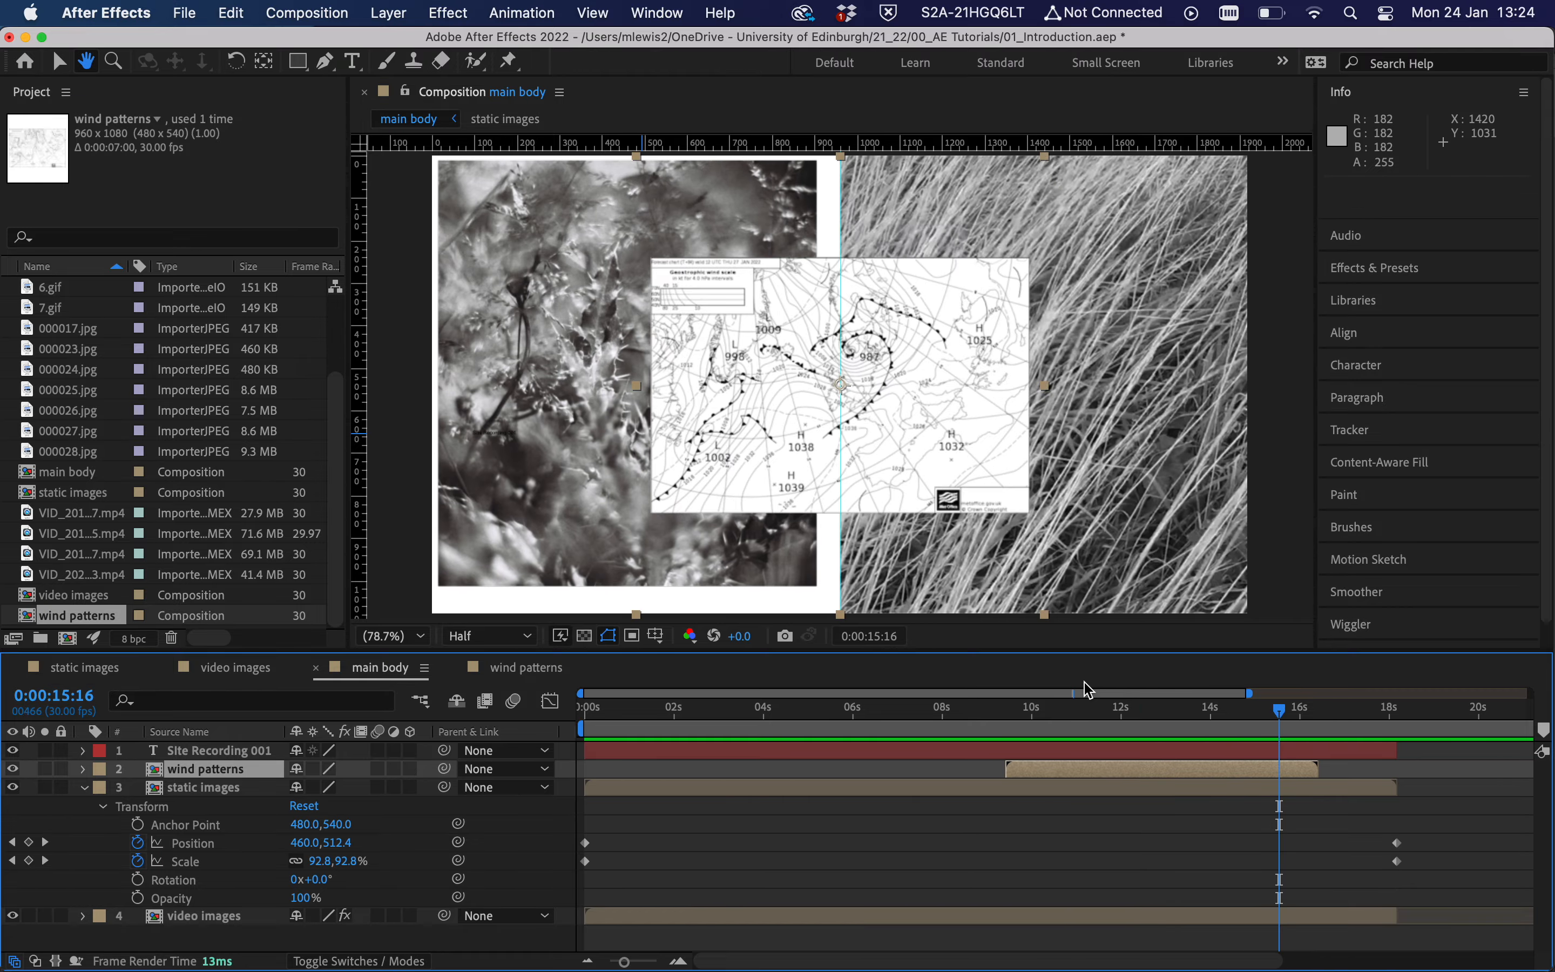
Move the wind patterns layer over the upper part of the grass video, at about 1441, 342, and preview the playback.
drag(1161, 711, 1267, 745)
drag(738, 394, 943, 309)
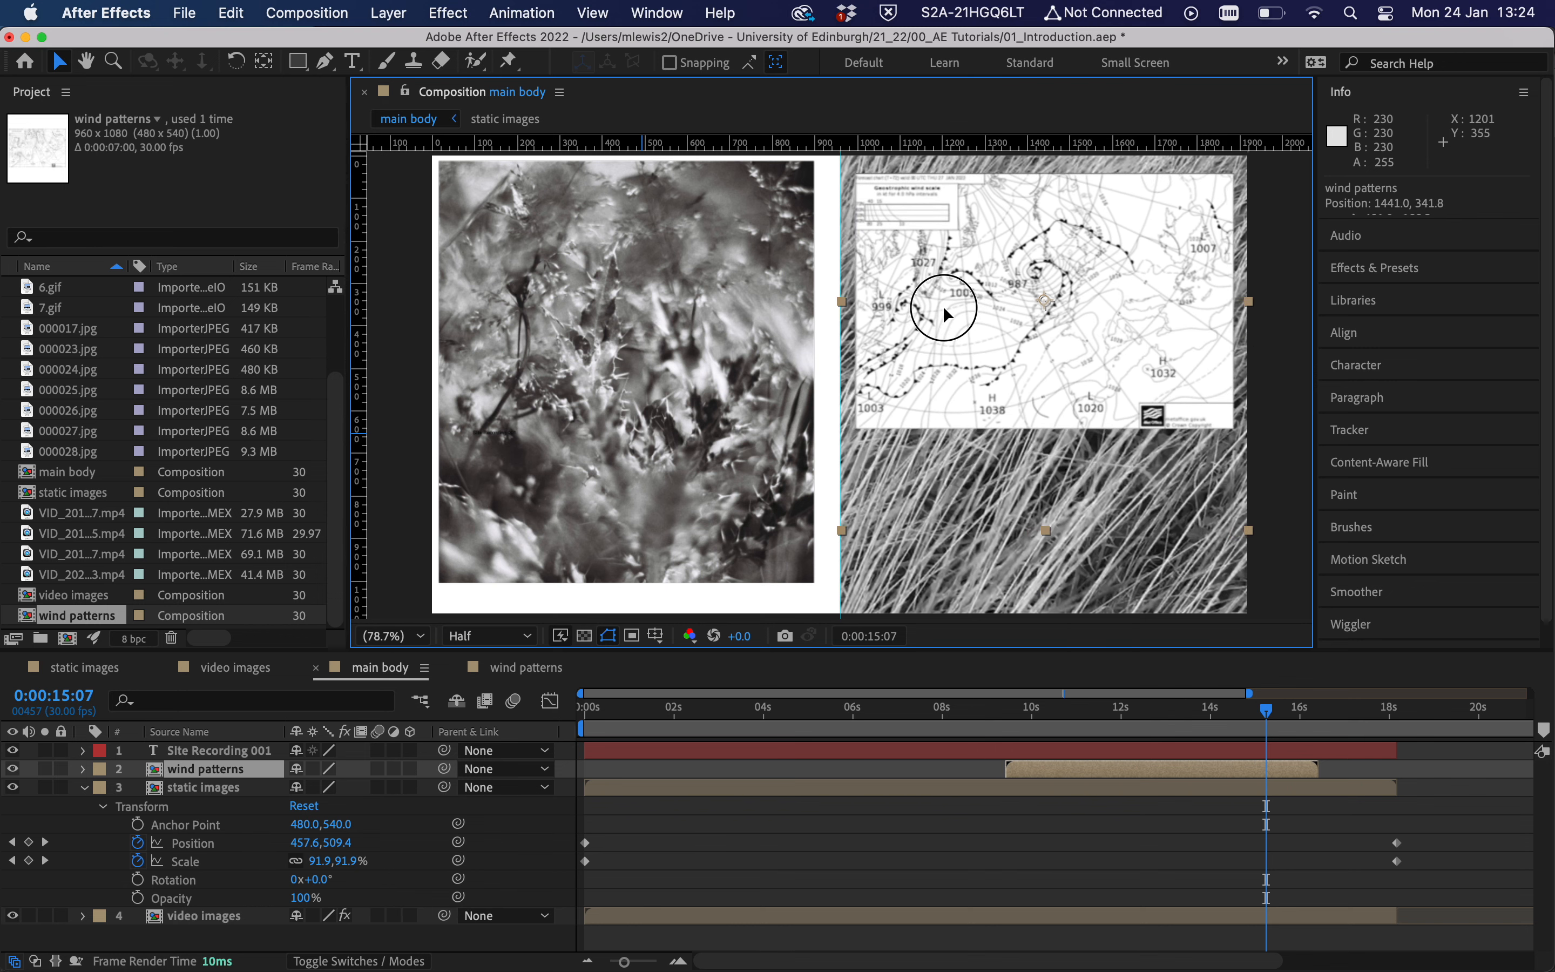
drag(1197, 710, 1051, 727)
key(space)
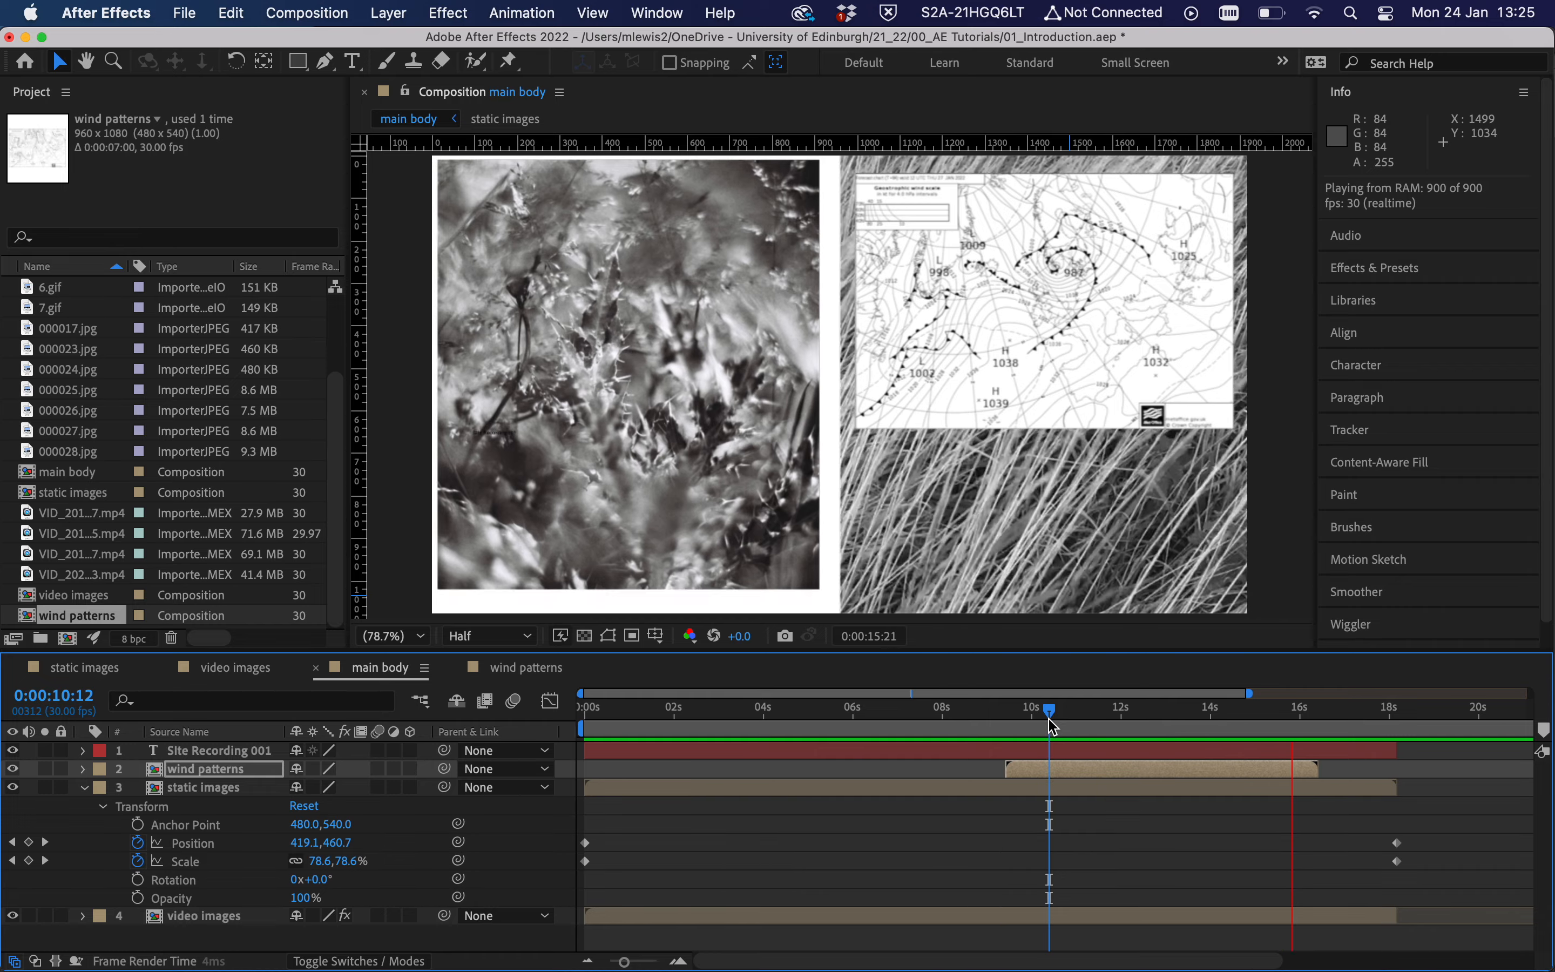
key(space)
drag(1054, 727, 1096, 730)
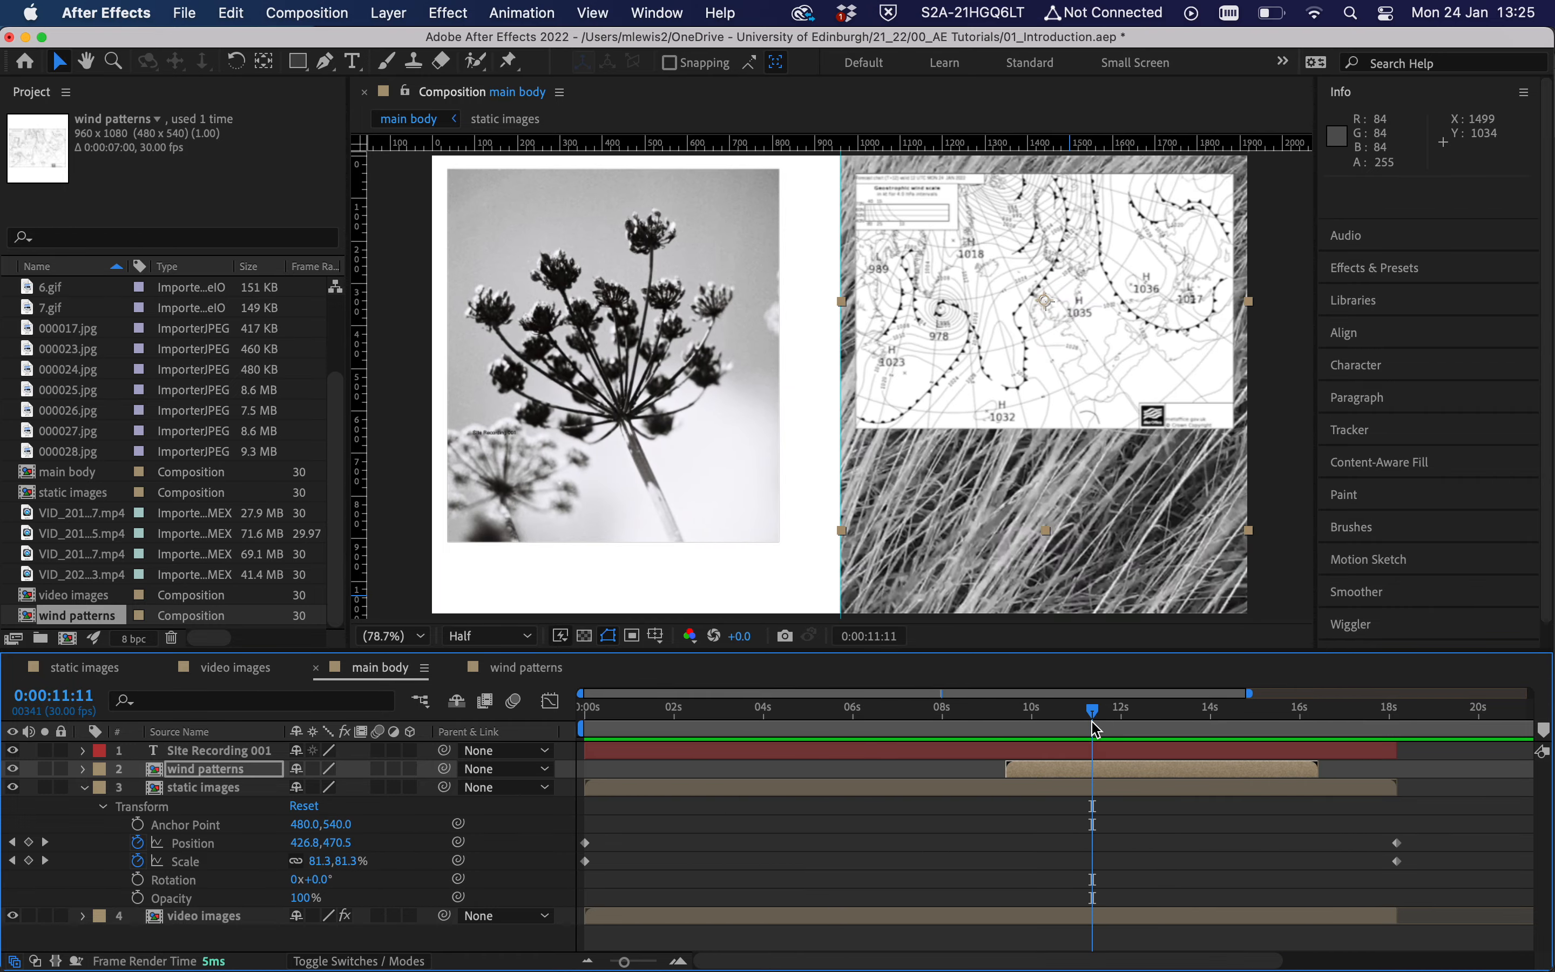
Select the wind patterns layer and show the Modes column in the main body timeline.
click(1069, 775)
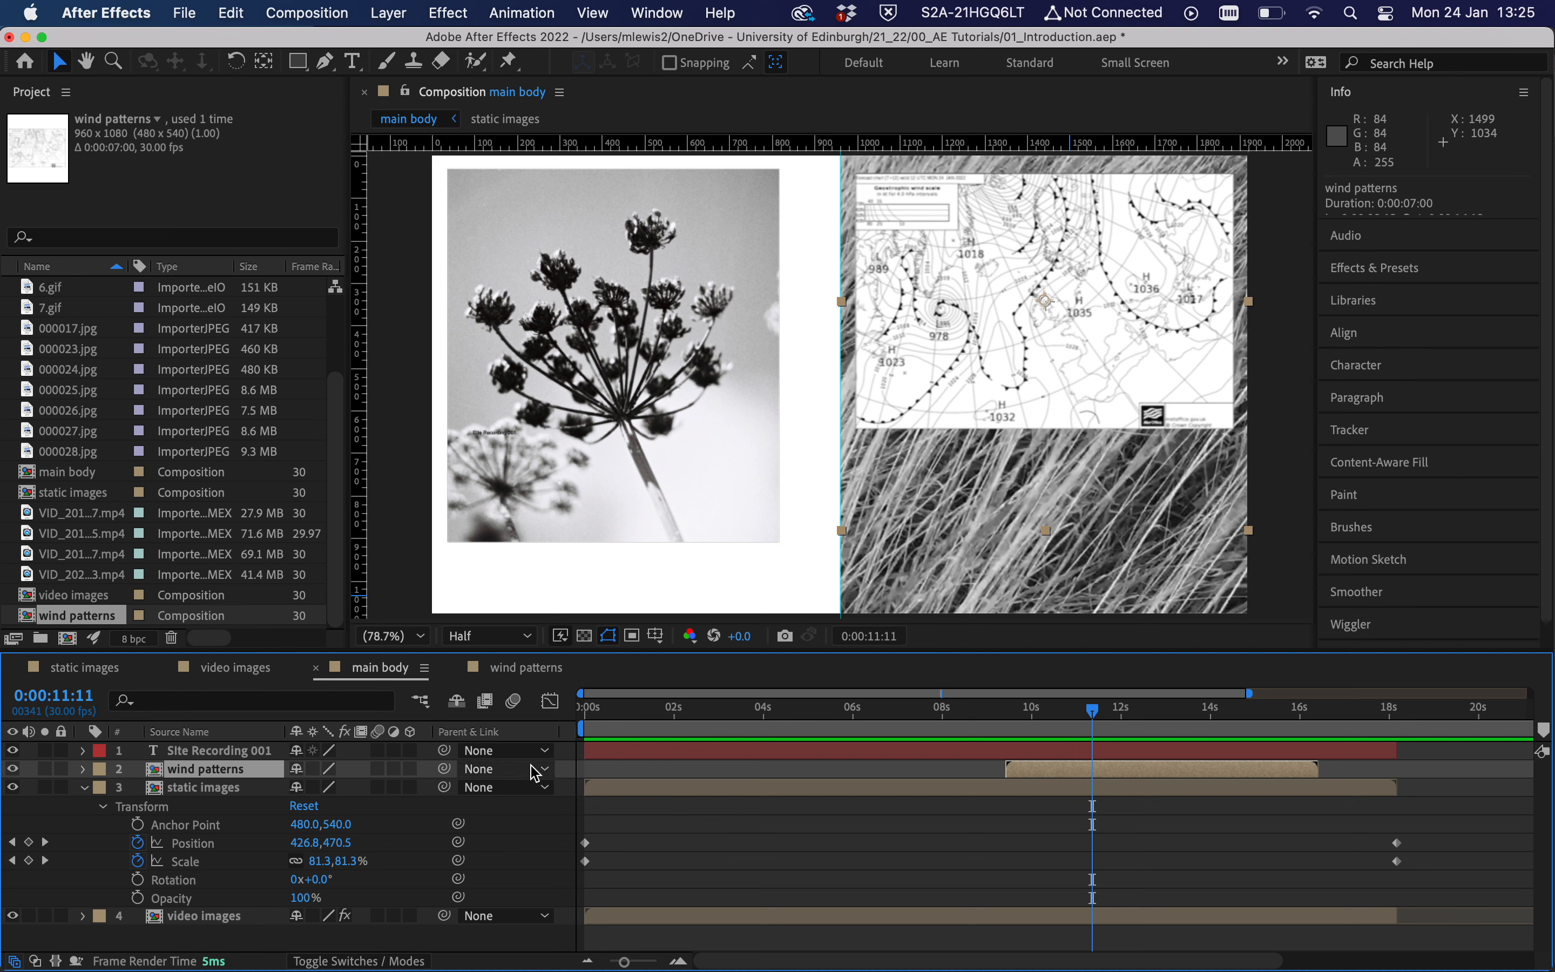
right_click(472, 738)
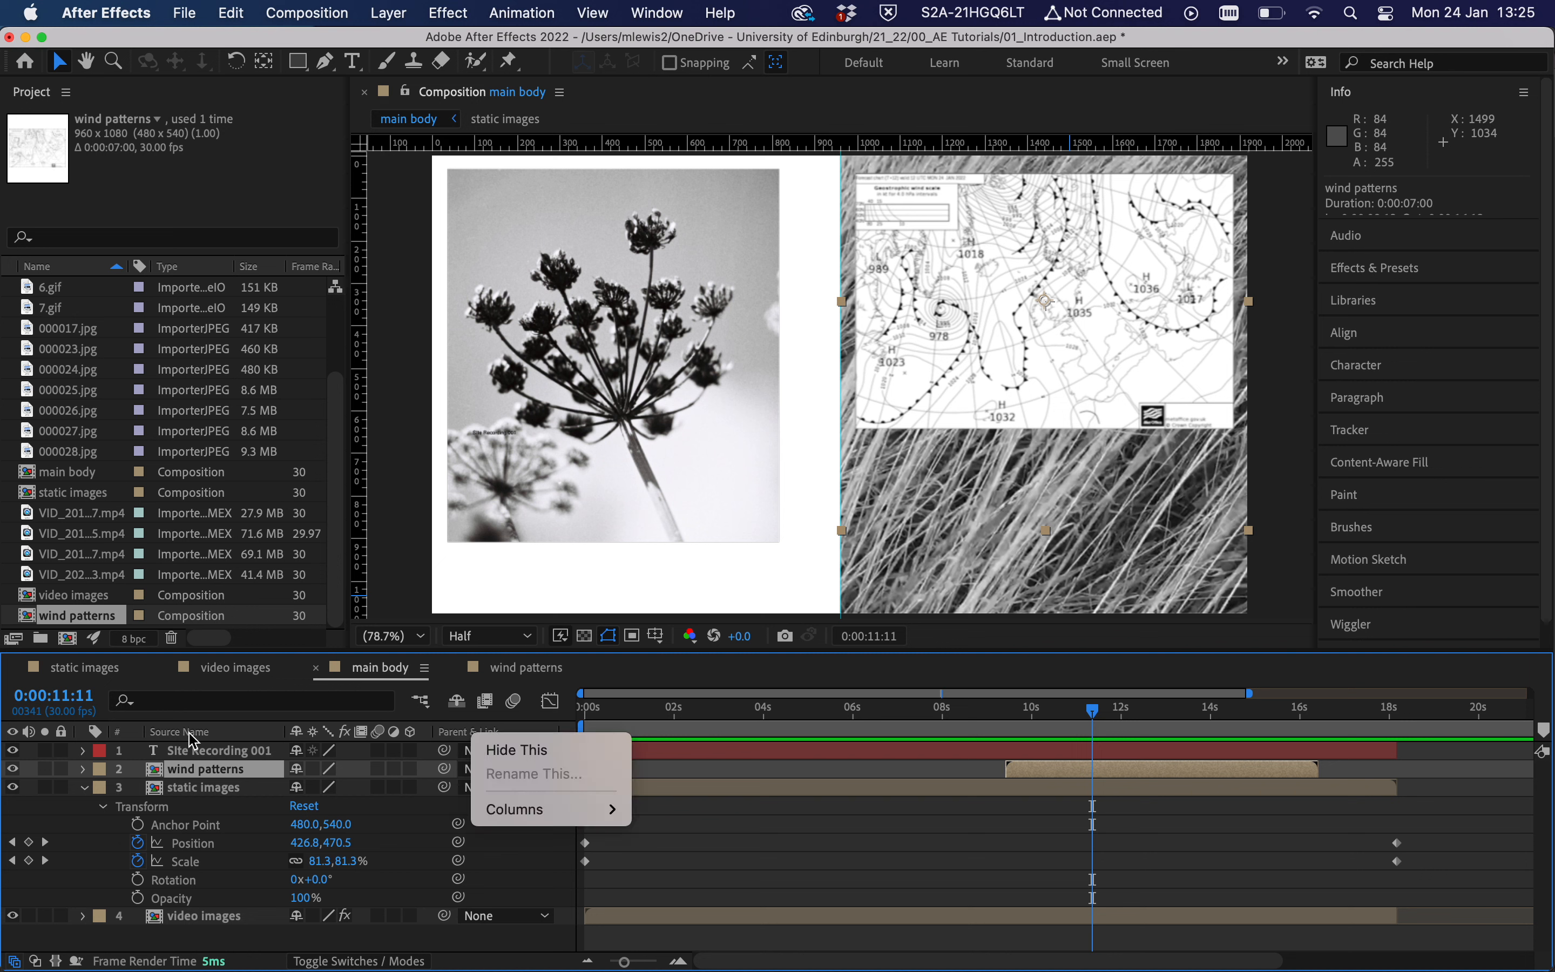
mouse_move(523, 811)
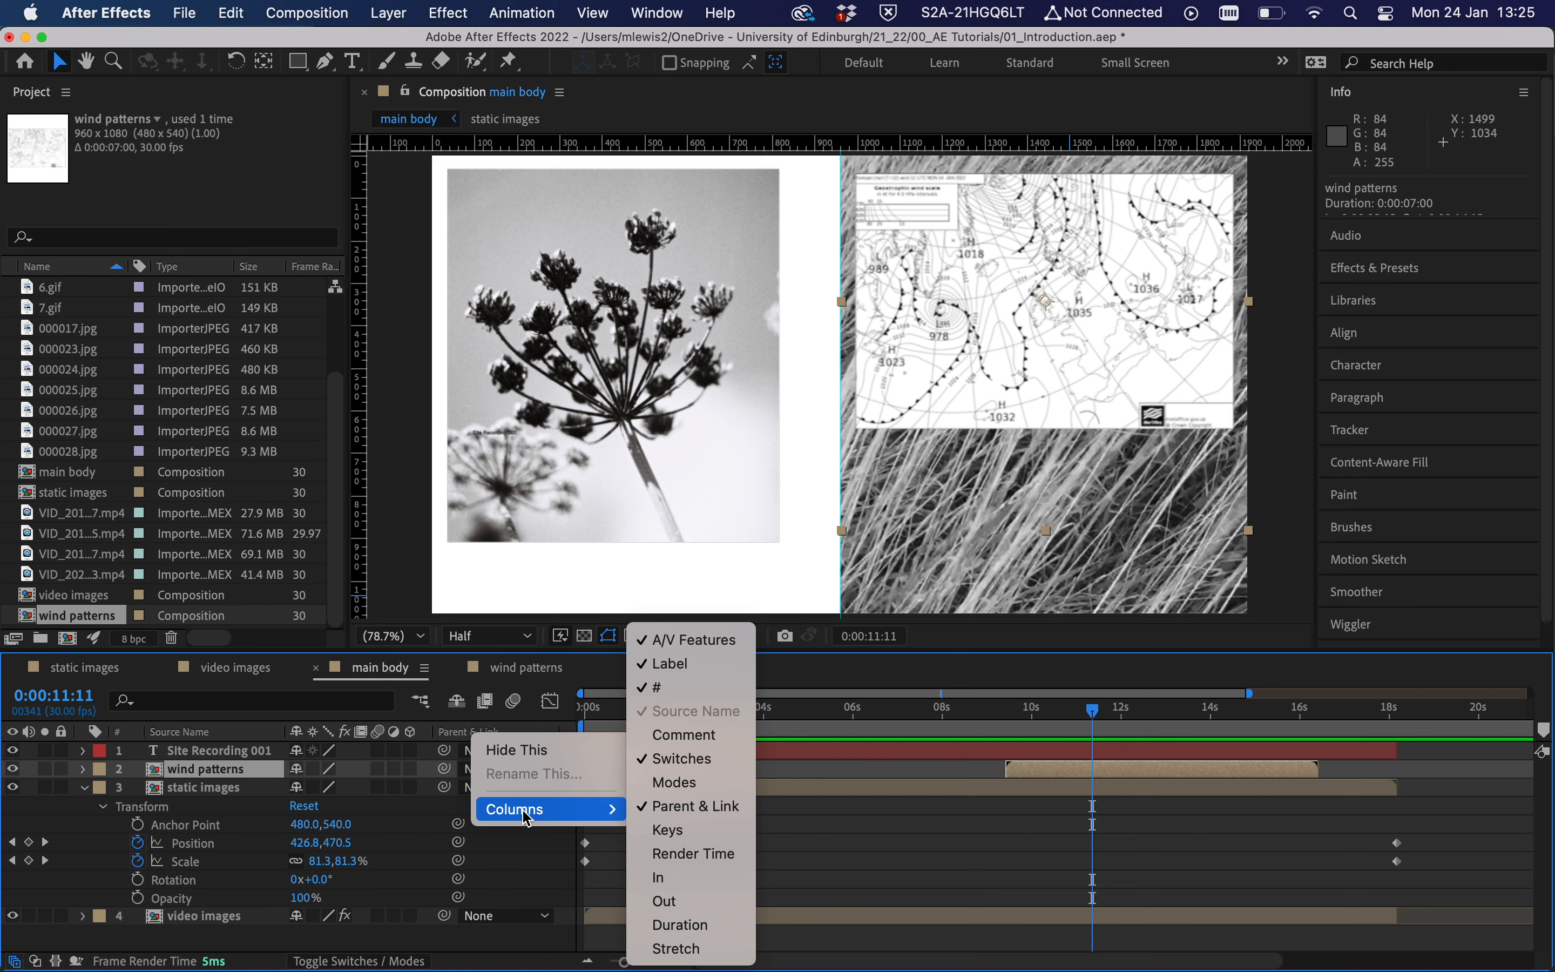
click(712, 783)
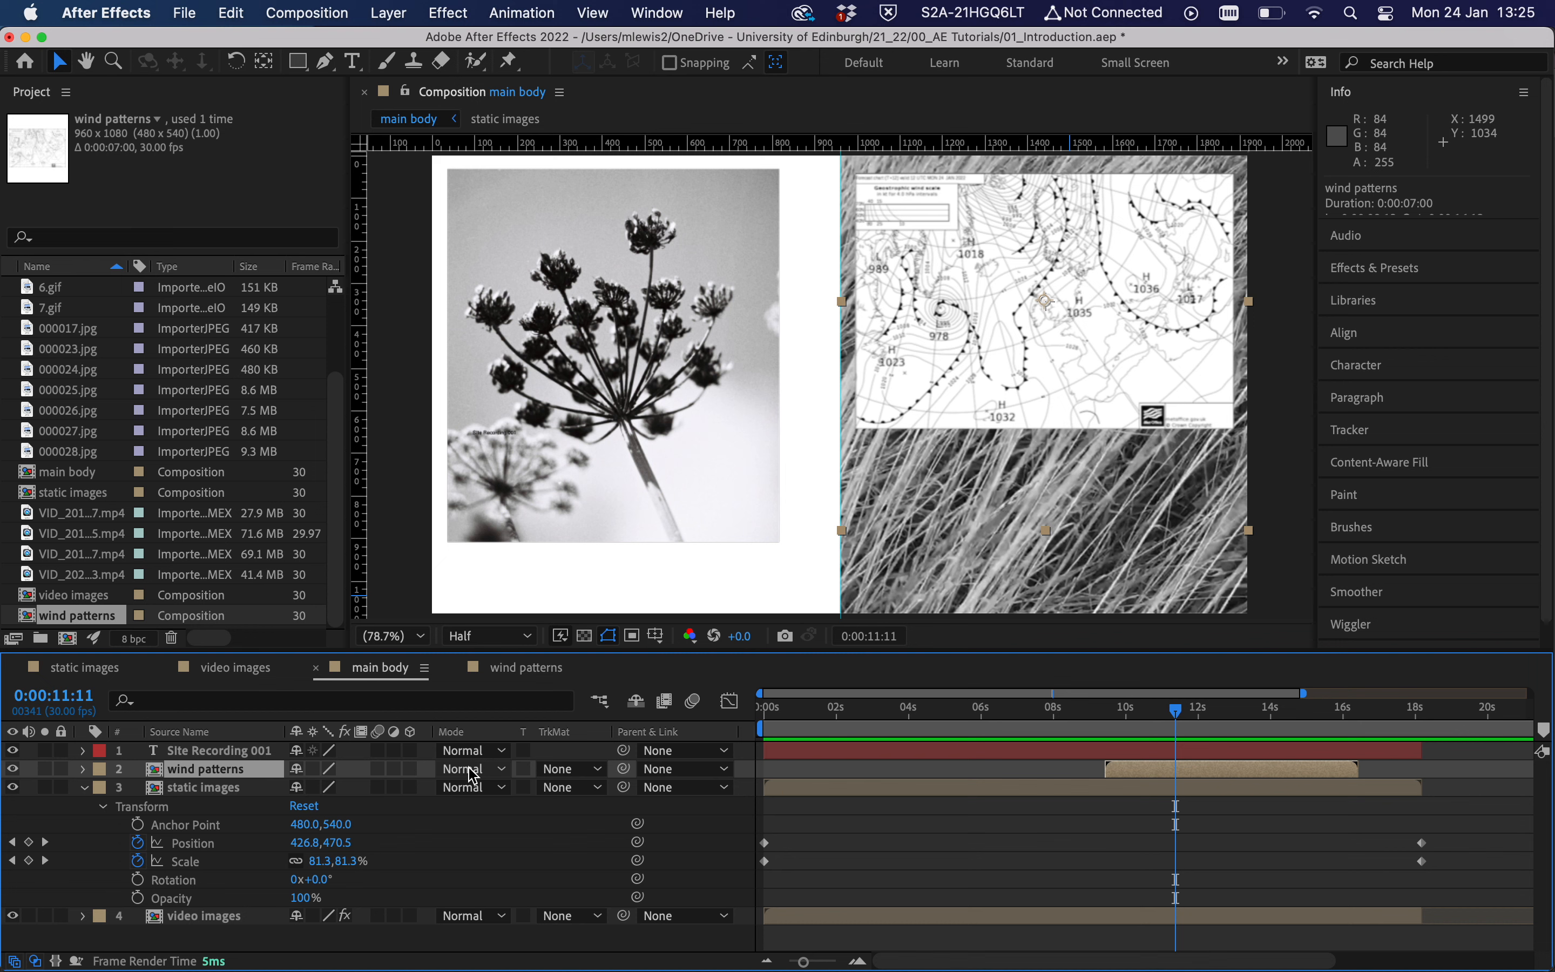
Set the wind patterns layer's blending mode to Overlay and preview the result over the video.
click(473, 769)
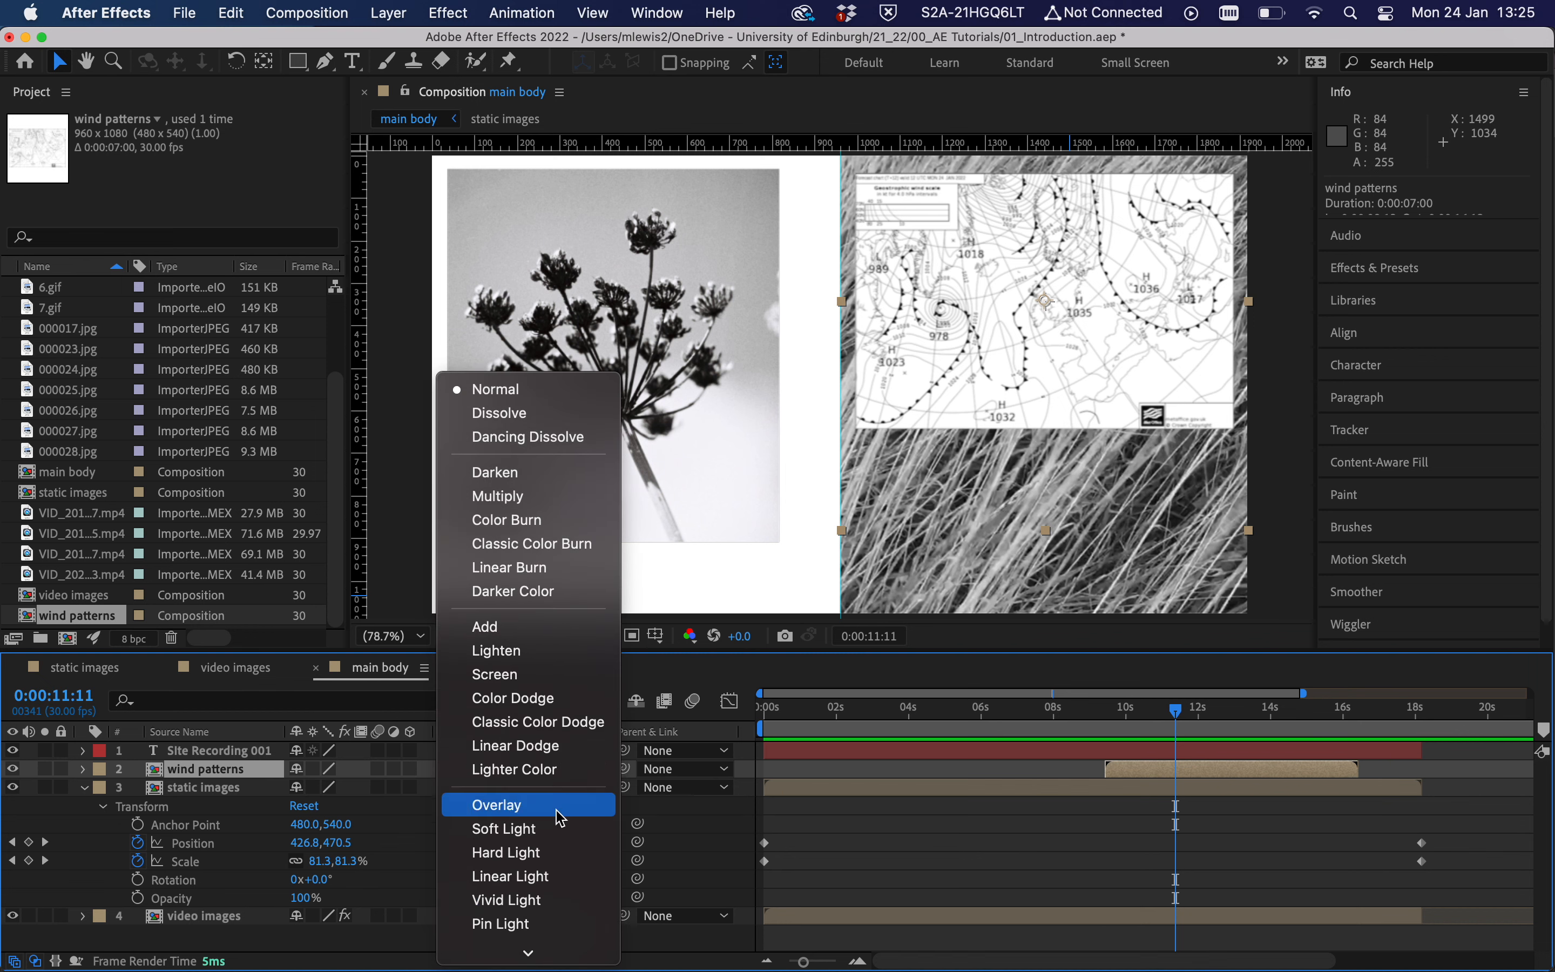
click(561, 818)
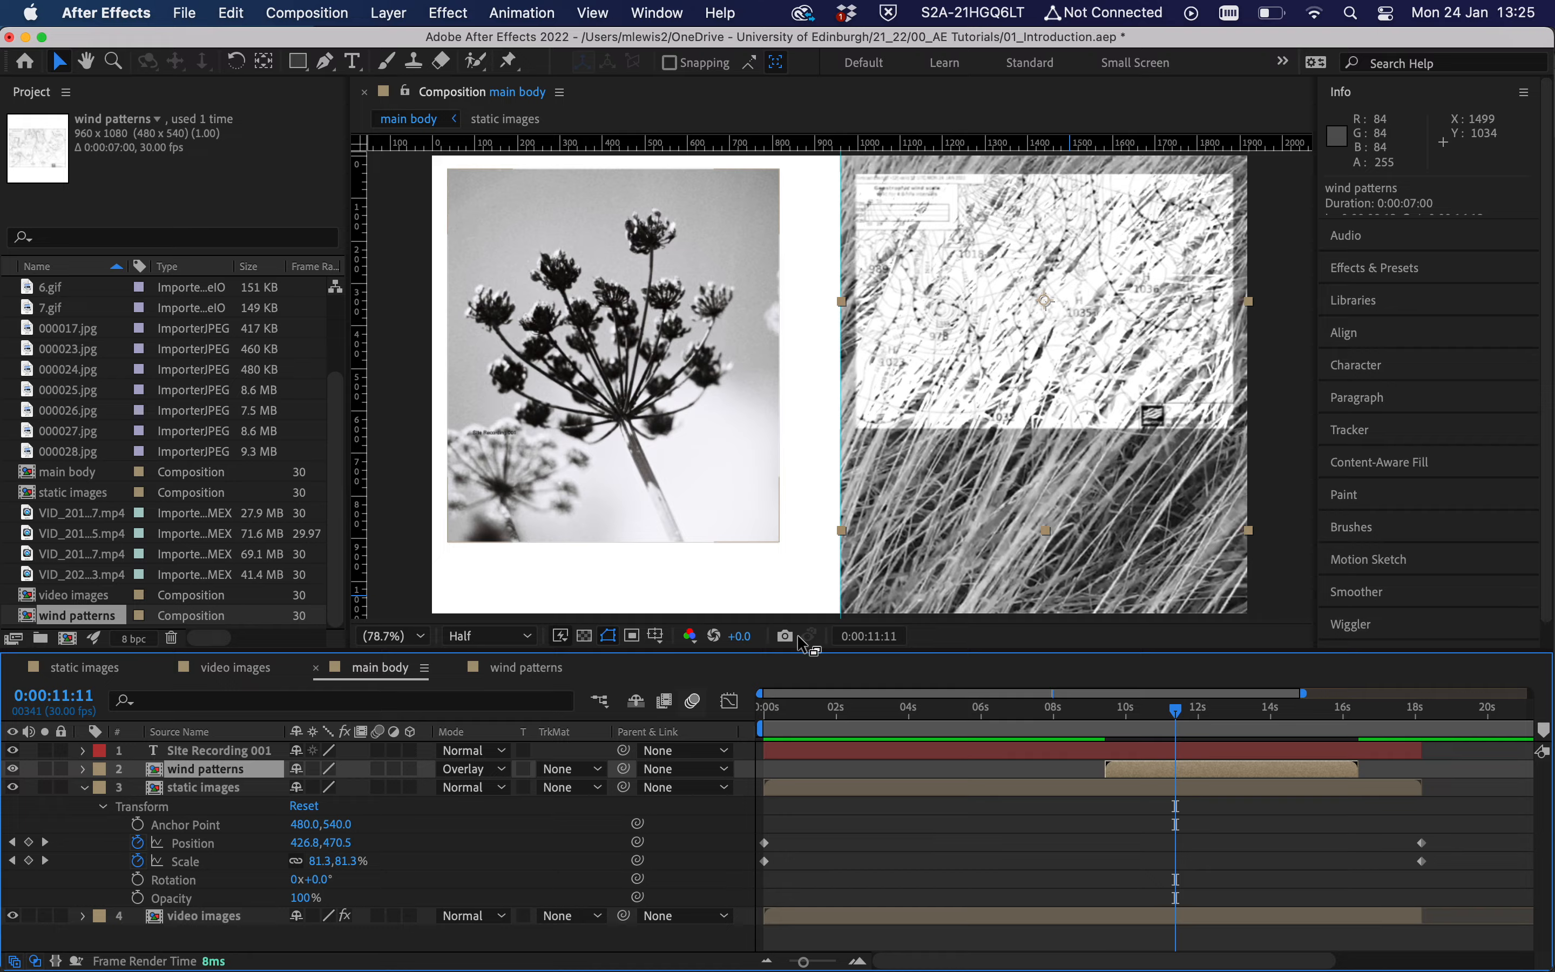
key(space)
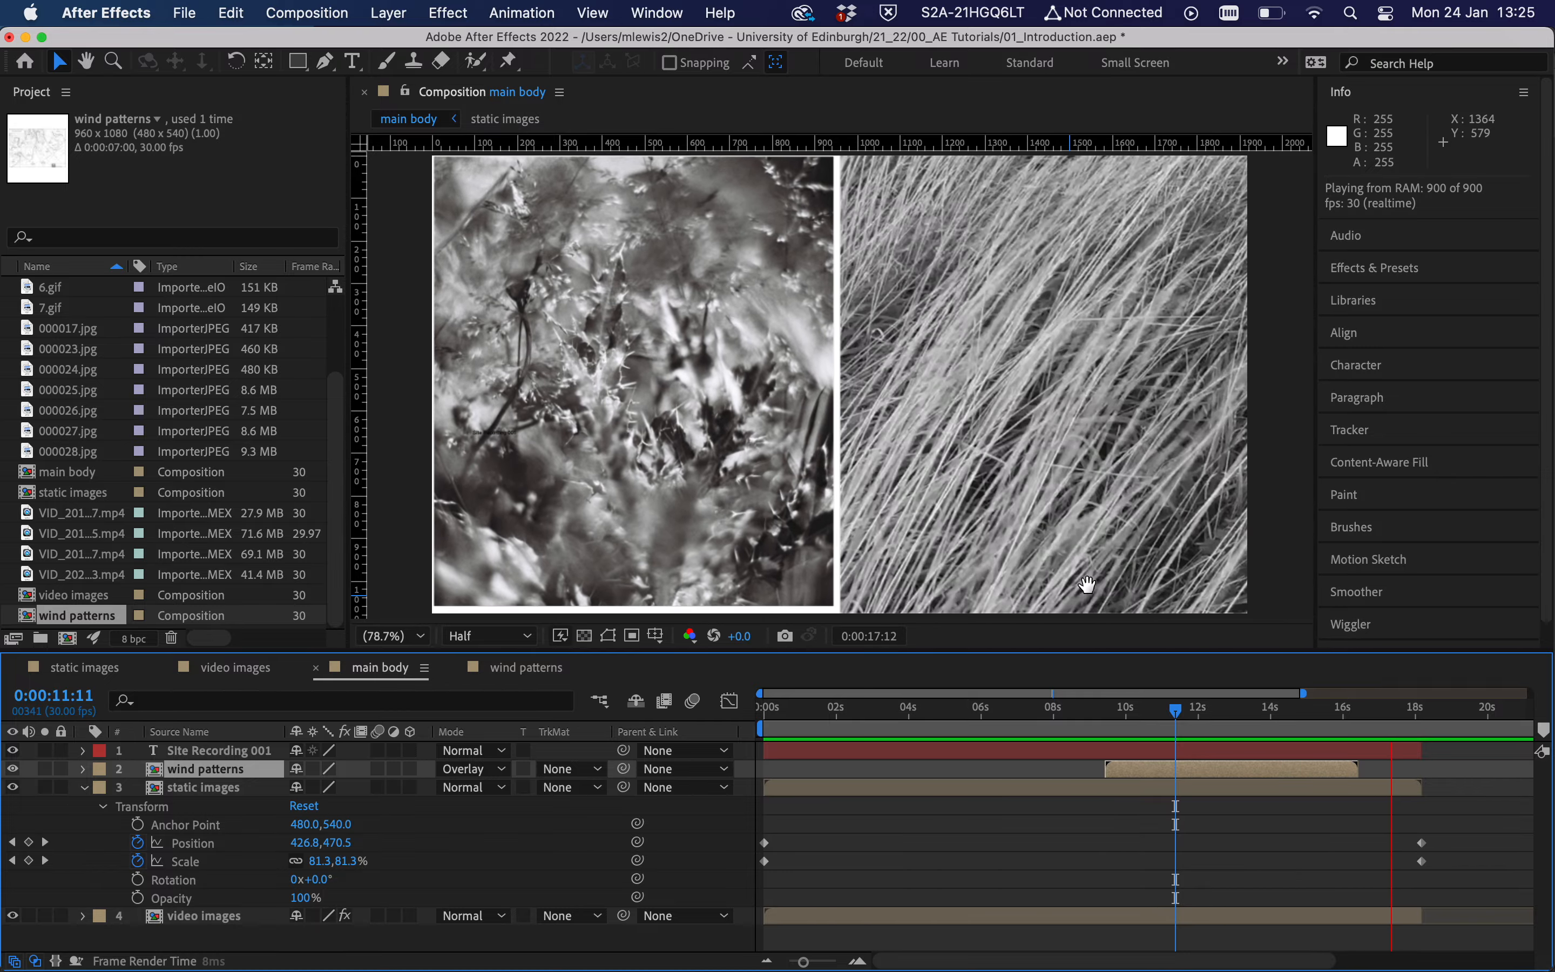
key(space)
click(1165, 710)
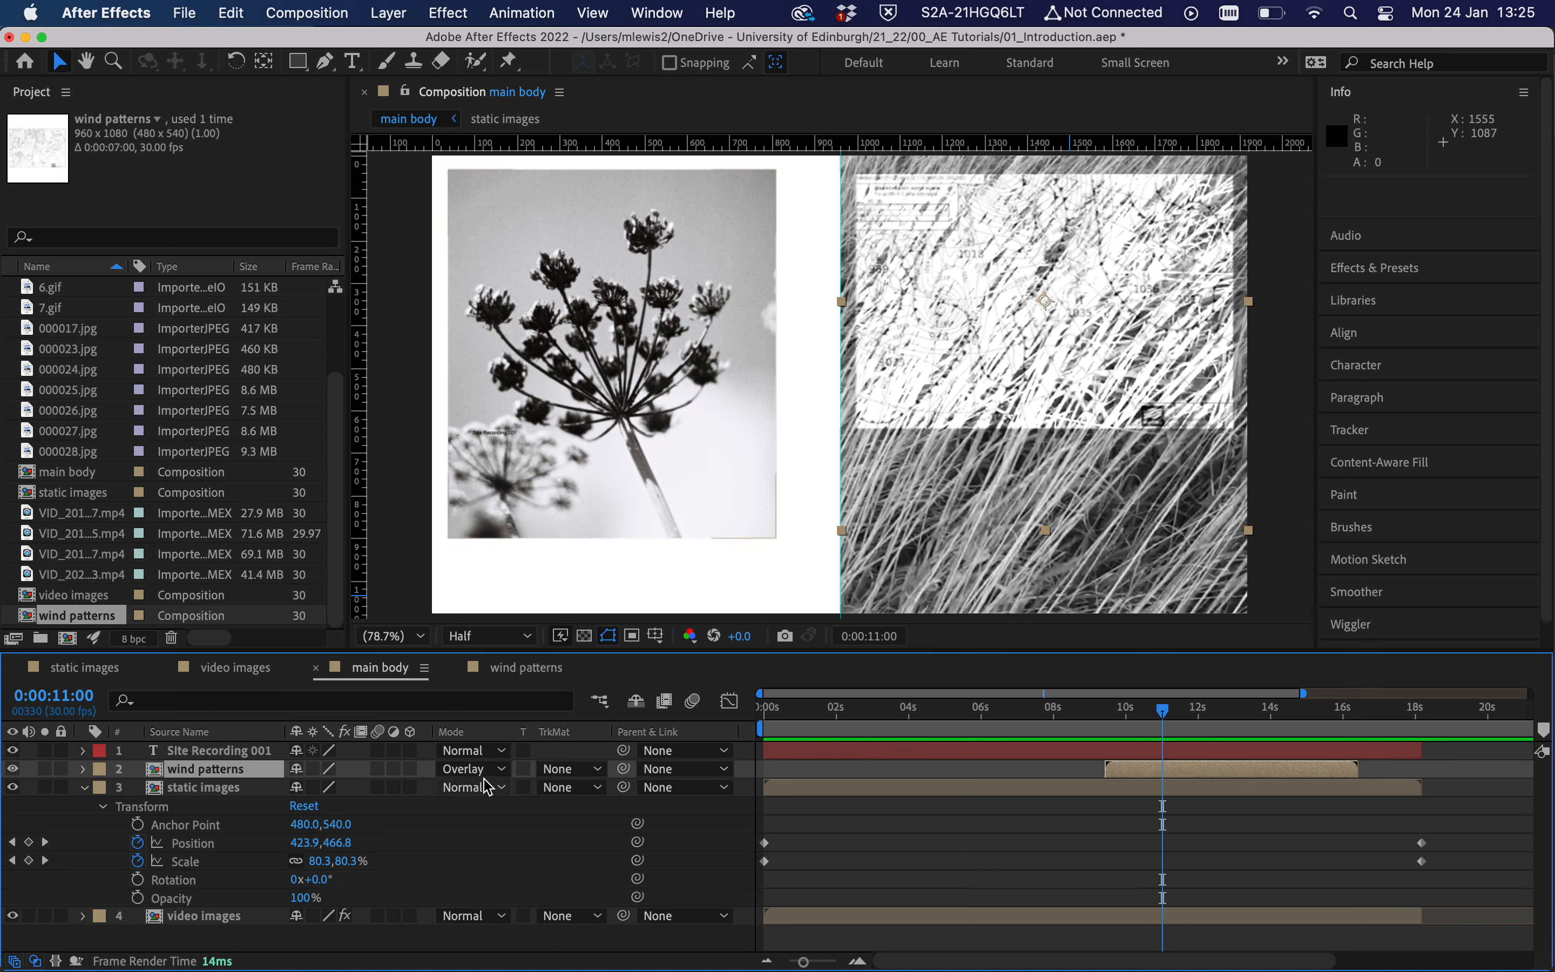
Set the wind patterns layer's blending mode to Multiply and preview the result over the video.
click(476, 770)
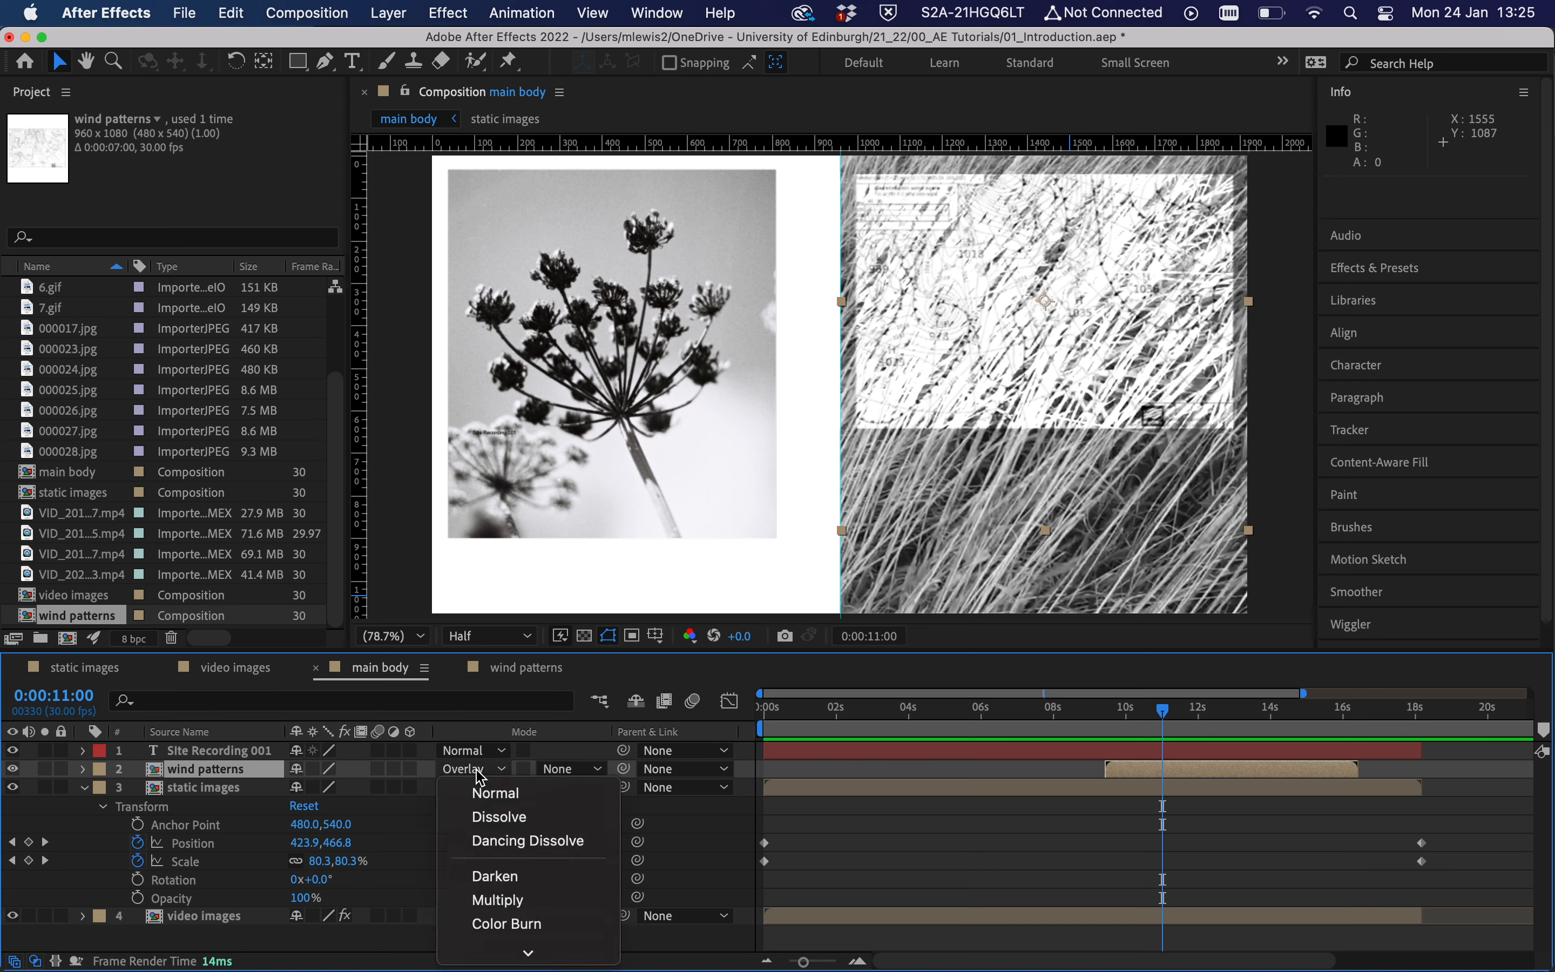
click(514, 903)
key(space)
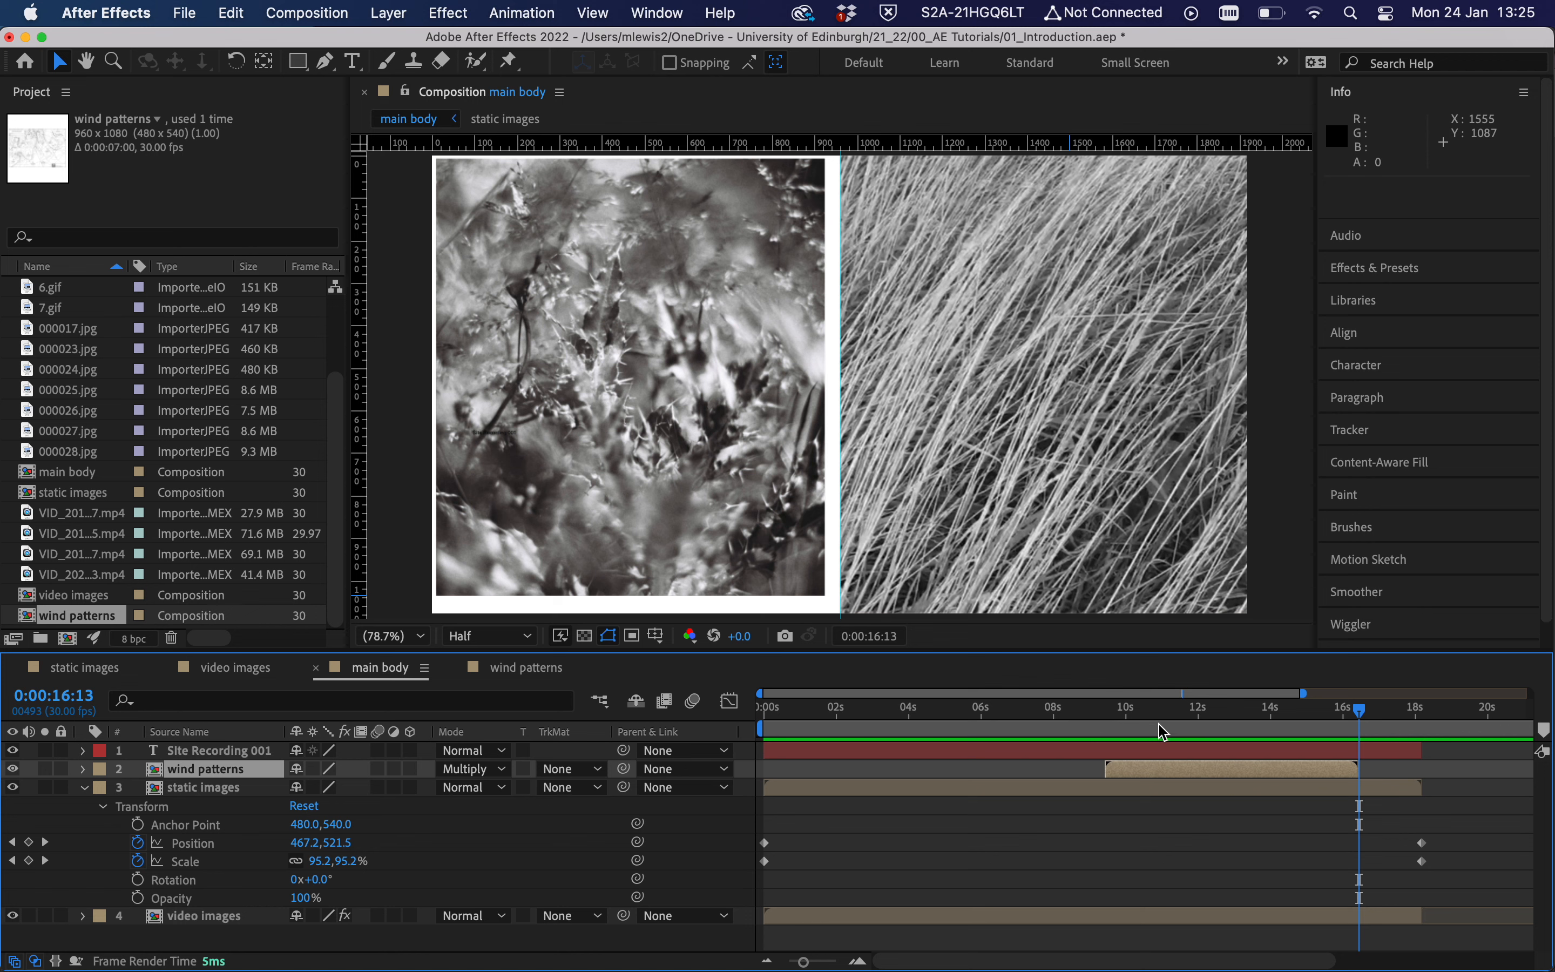
click(1171, 708)
Apply the Channel Invert effect to the wind patterns layer and preview the playback from about 11 seconds.
click(1150, 777)
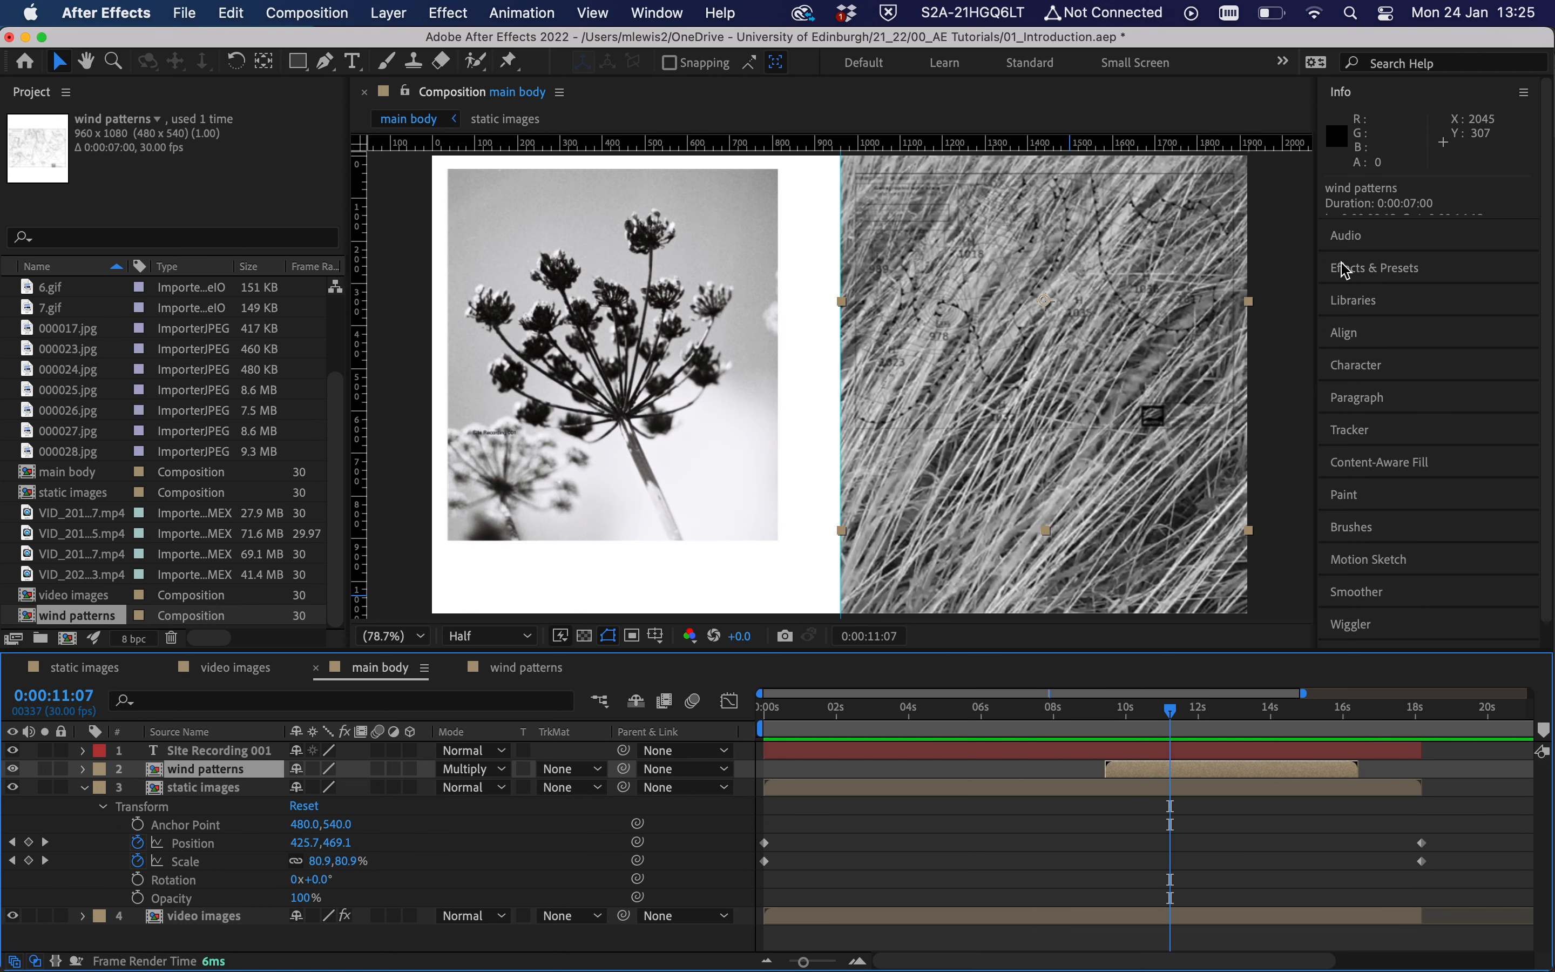
click(1358, 270)
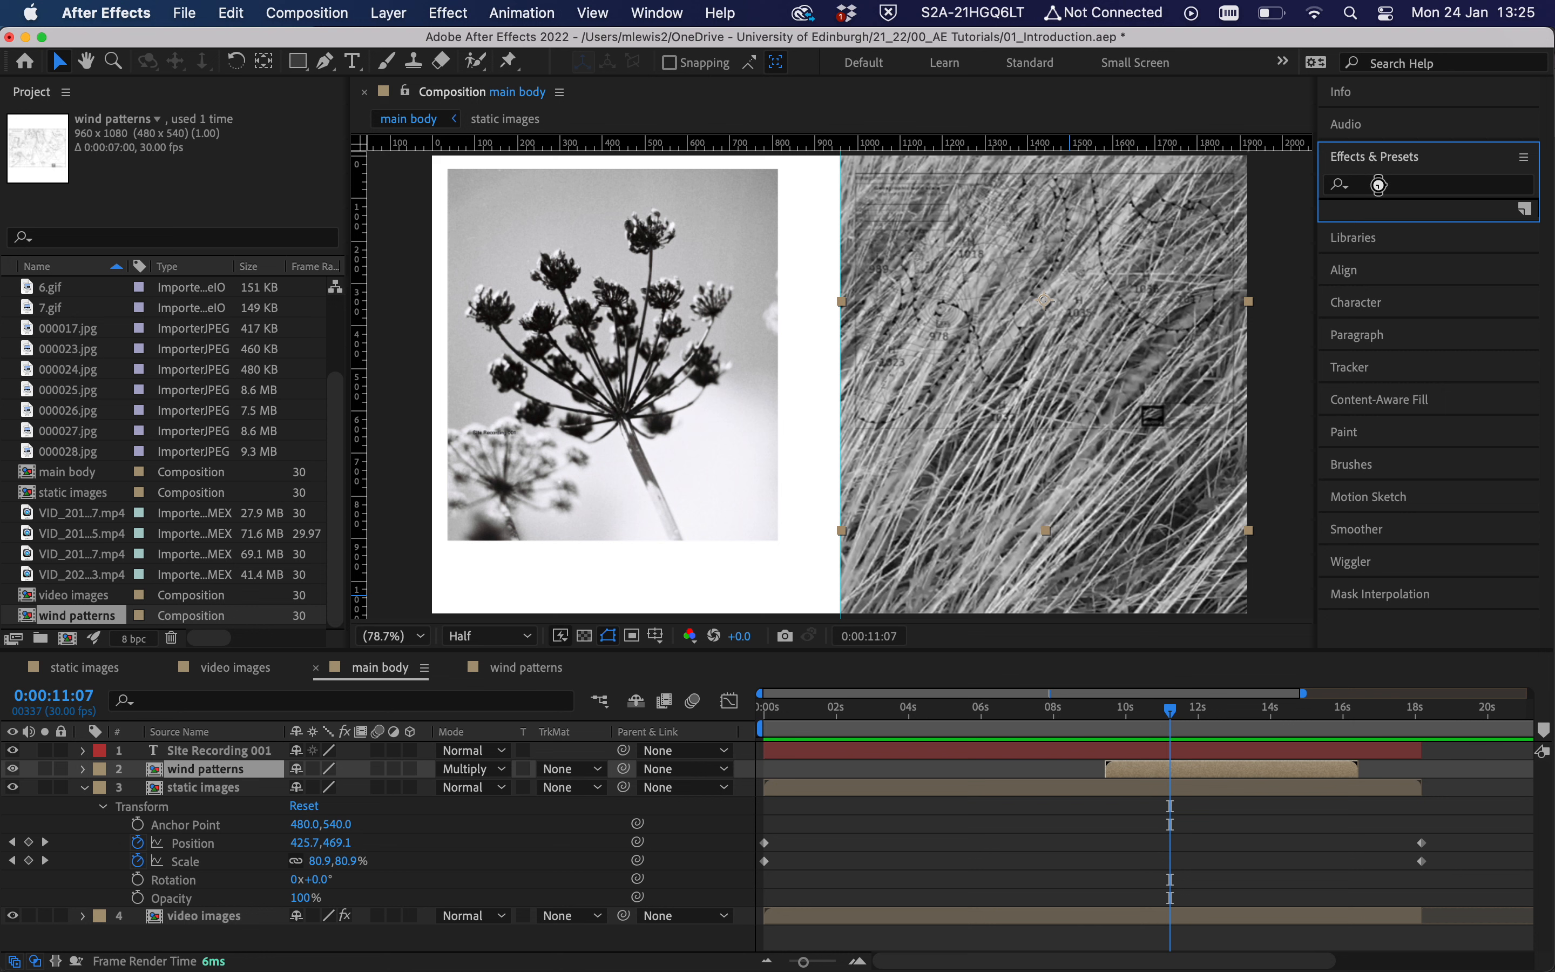
click(1378, 186)
text(invert)
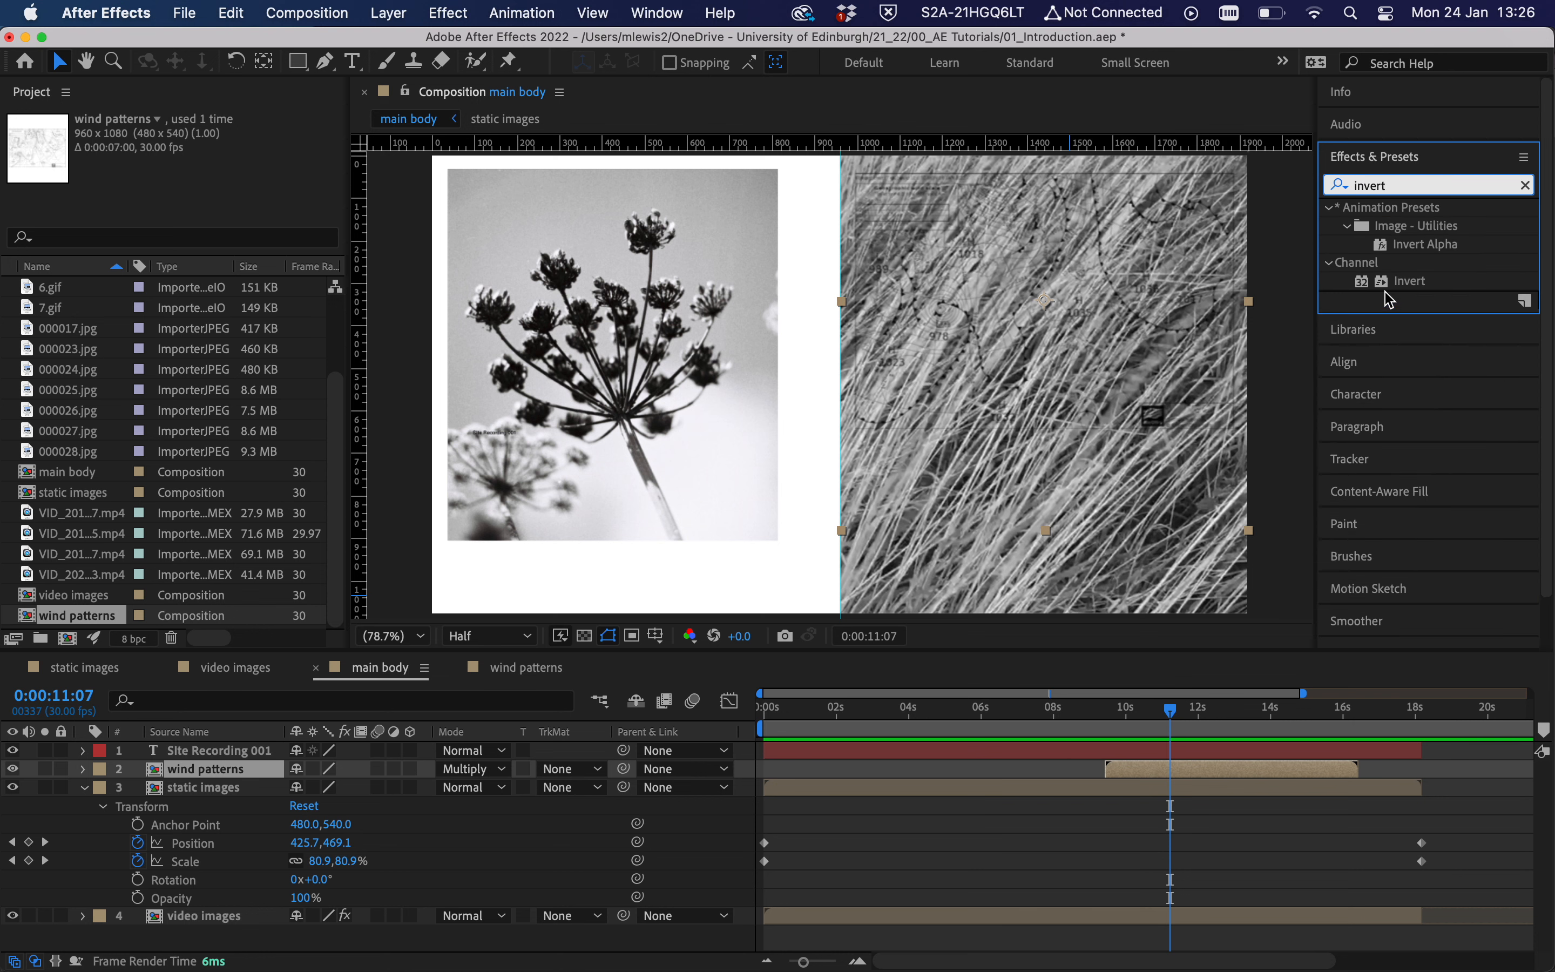
drag(1402, 281, 1184, 770)
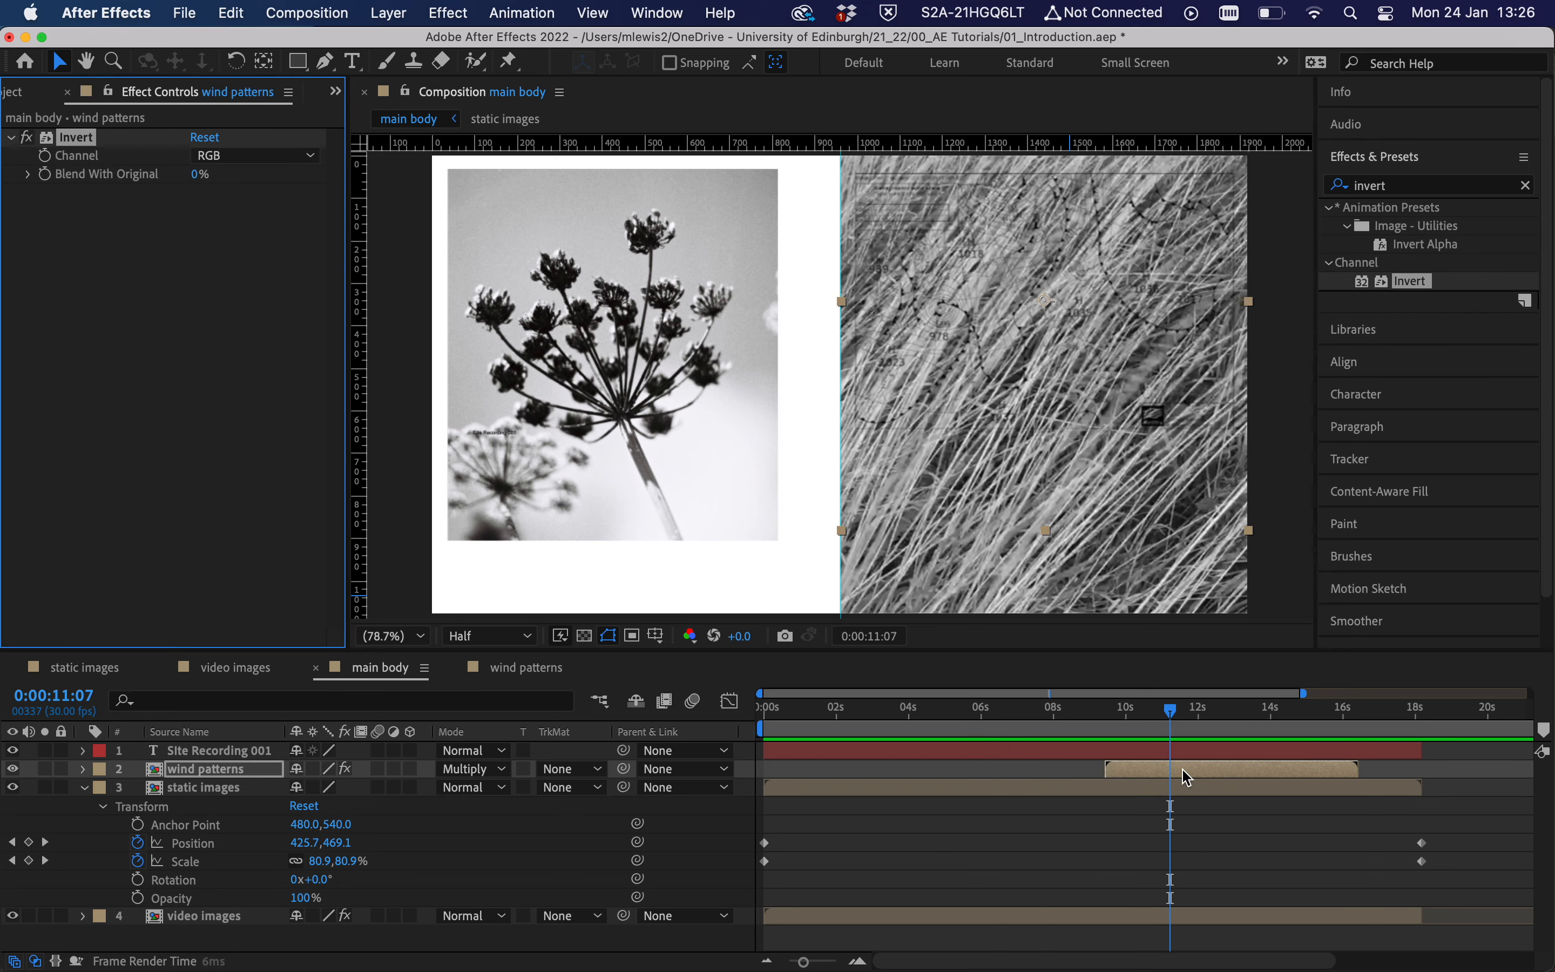
key(space)
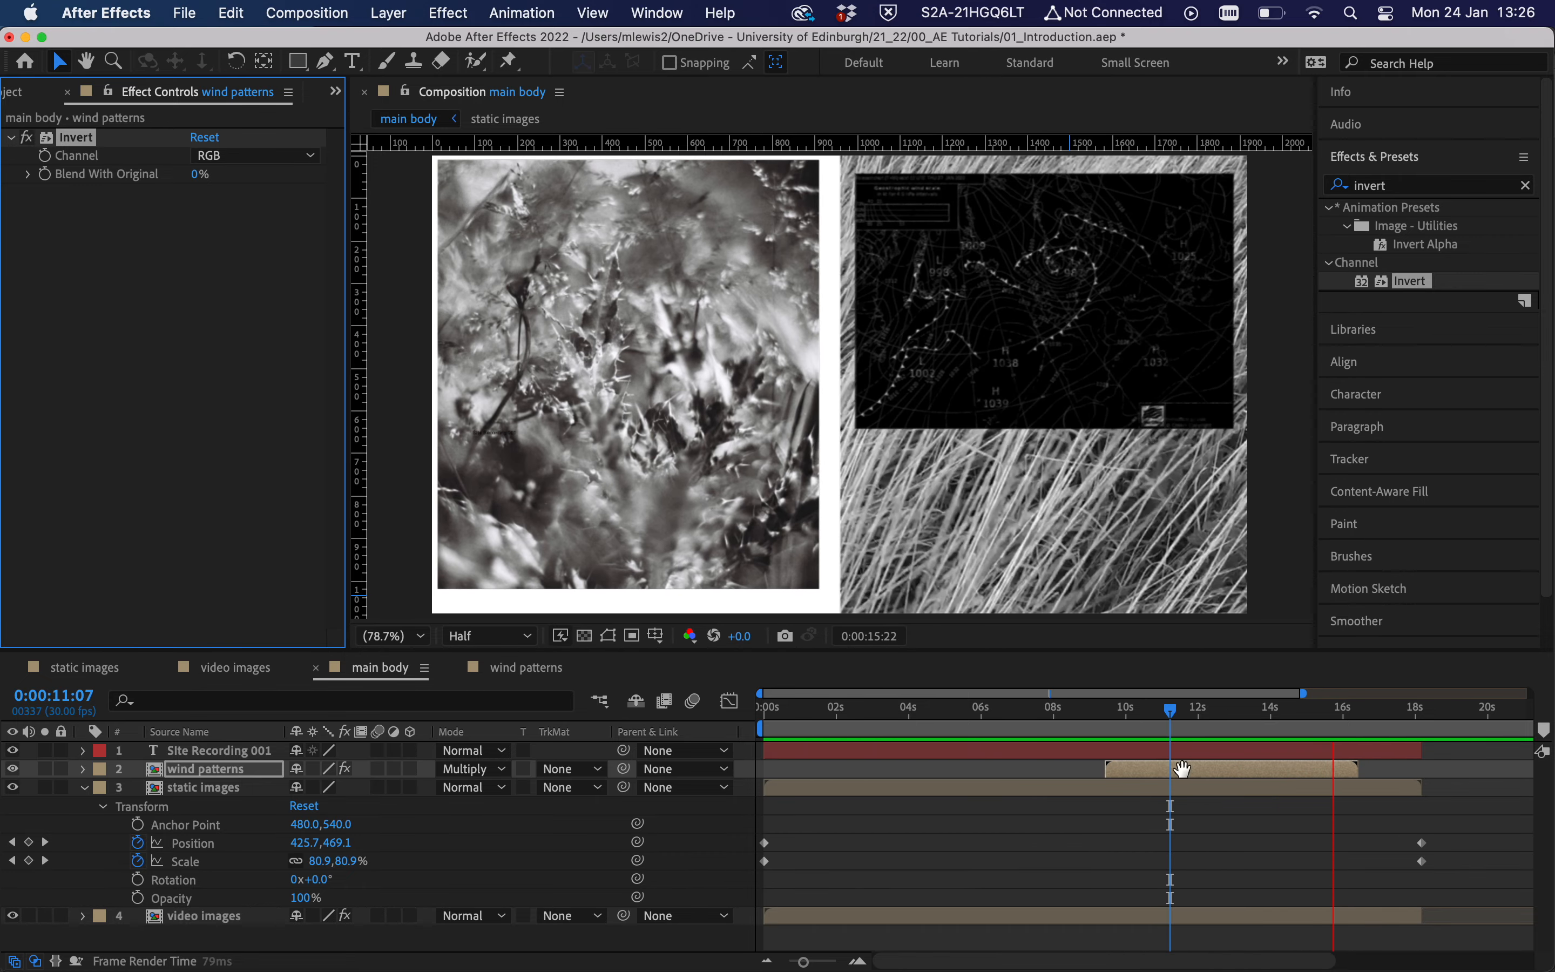
key(space)
Set the wind patterns layer's blending mode to Lighten and preview the result over the grass video.
click(473, 769)
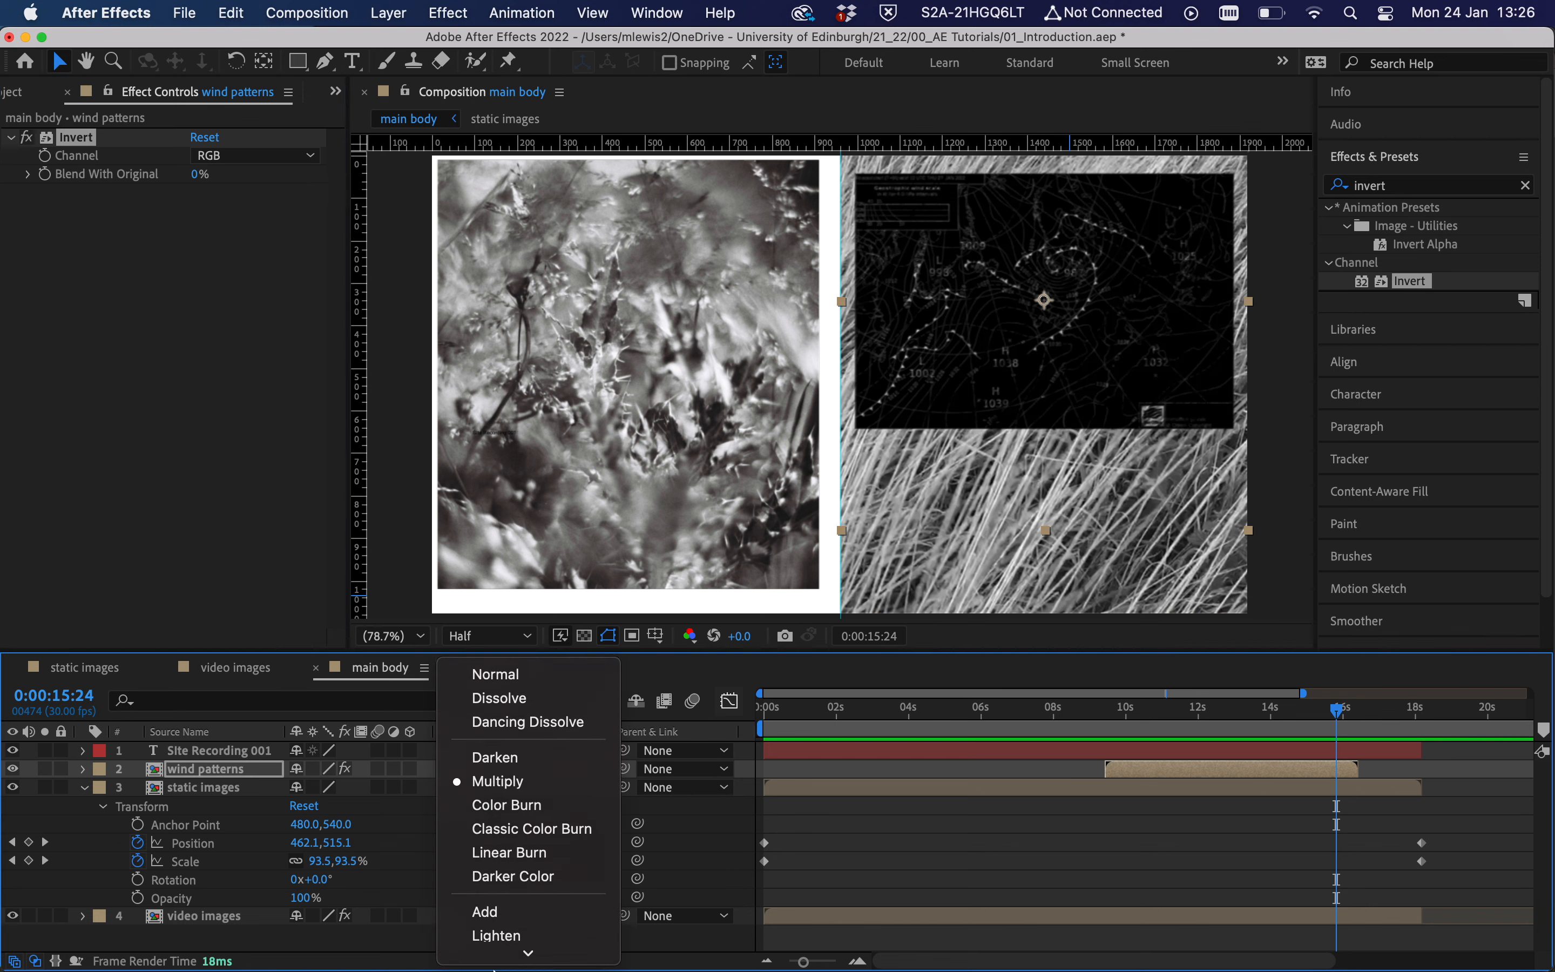
scroll(521, 893, down, 5)
click(544, 746)
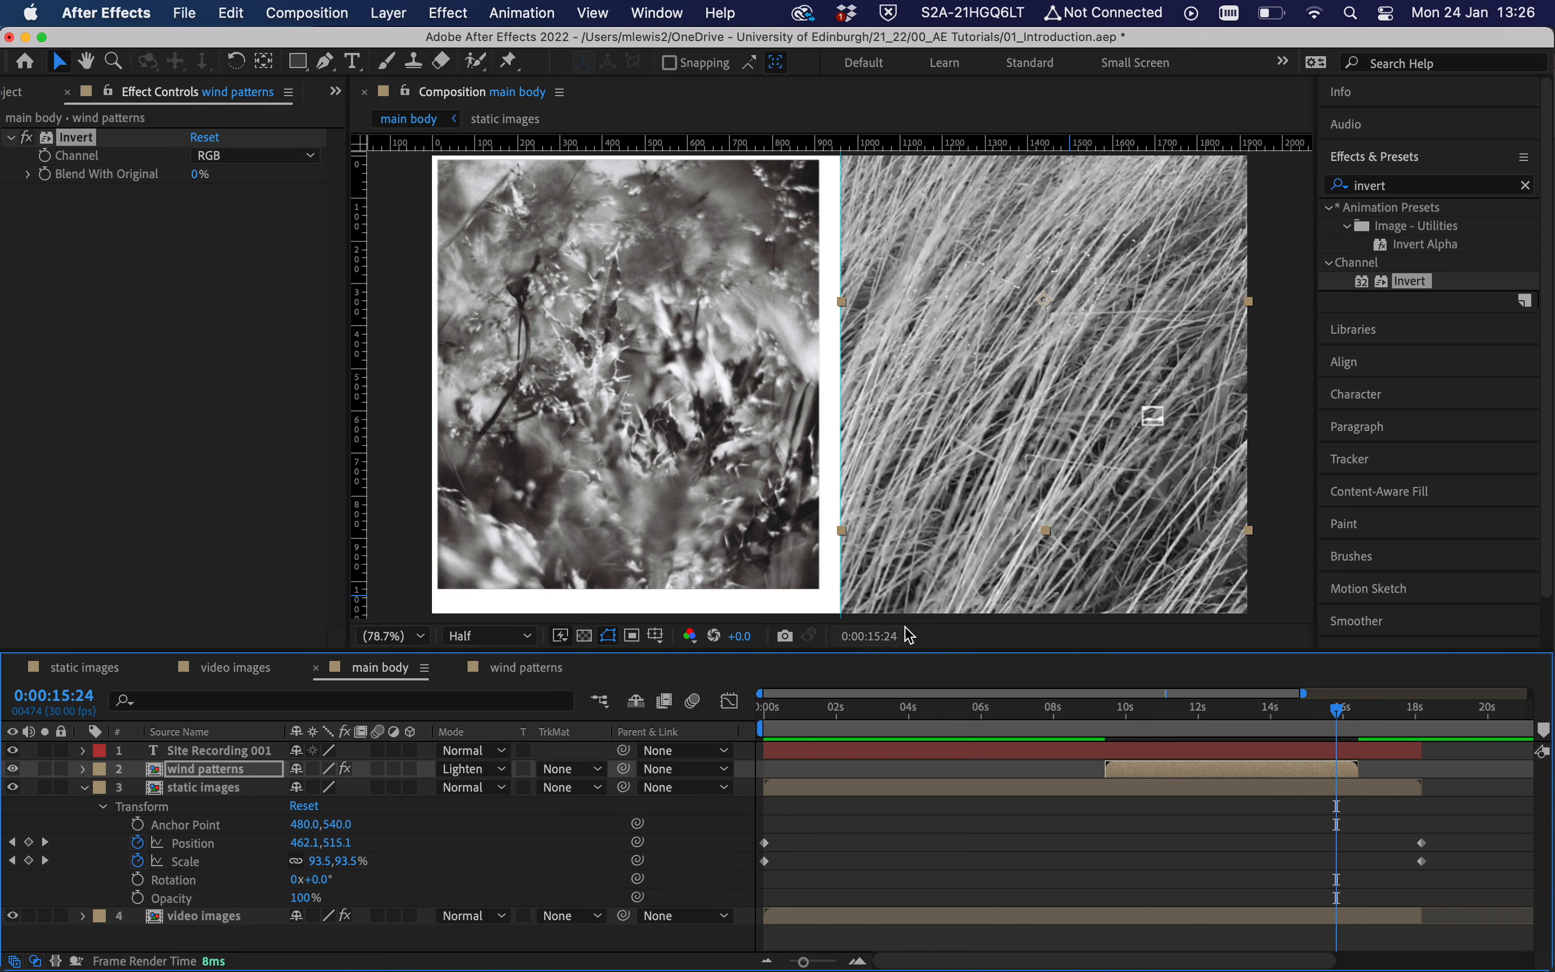
key(space)
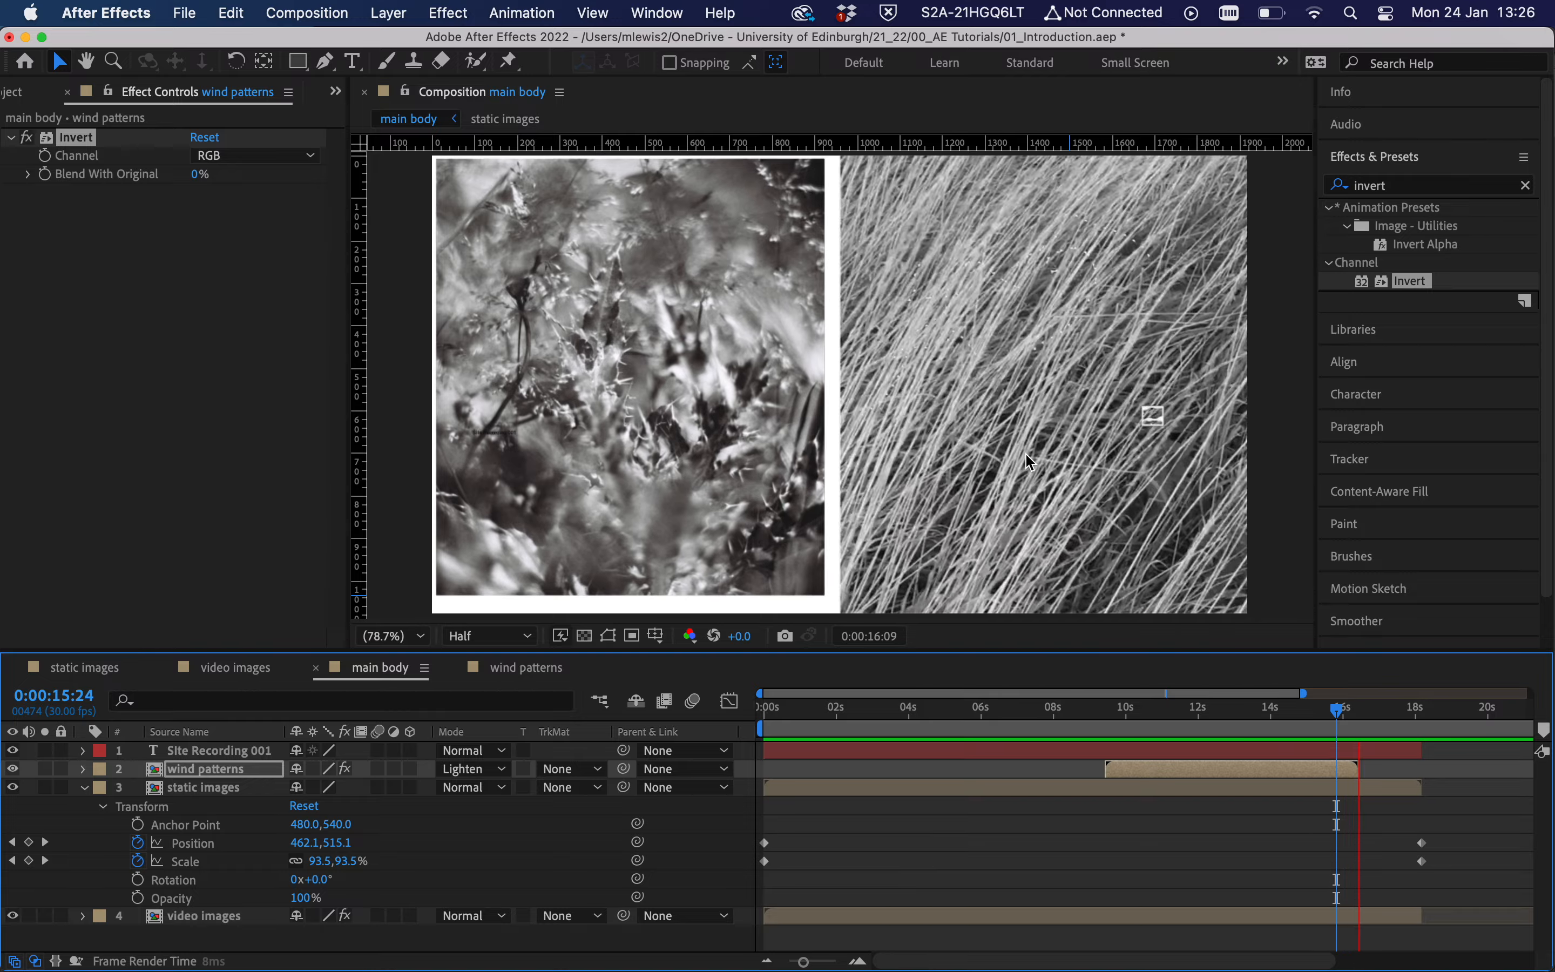
click(1145, 709)
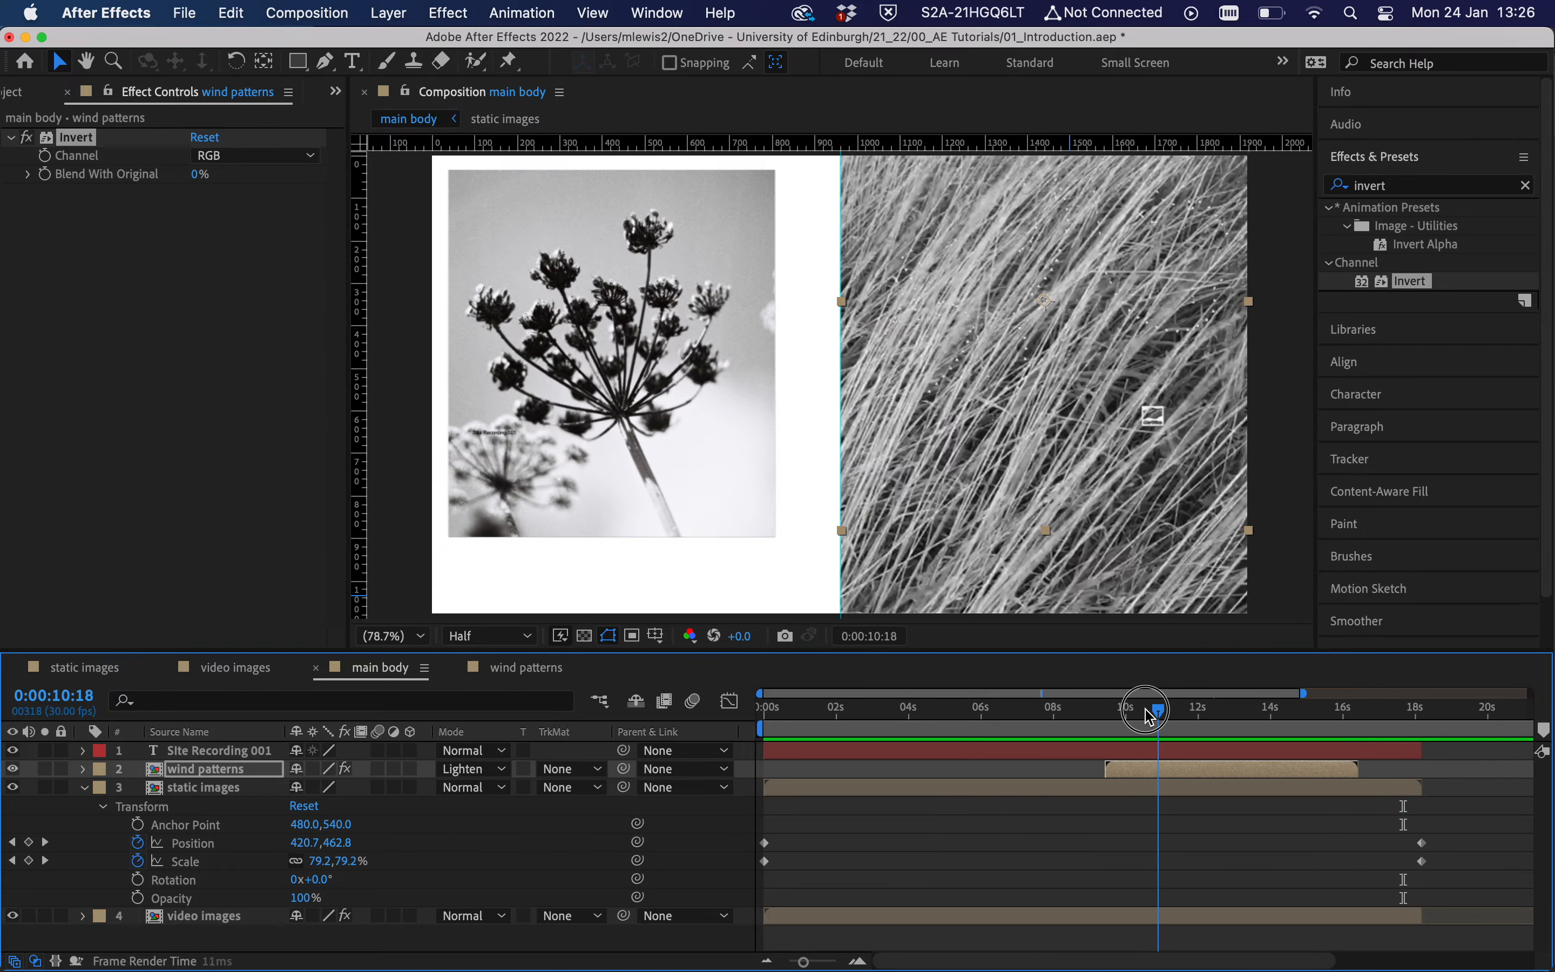
key(space)
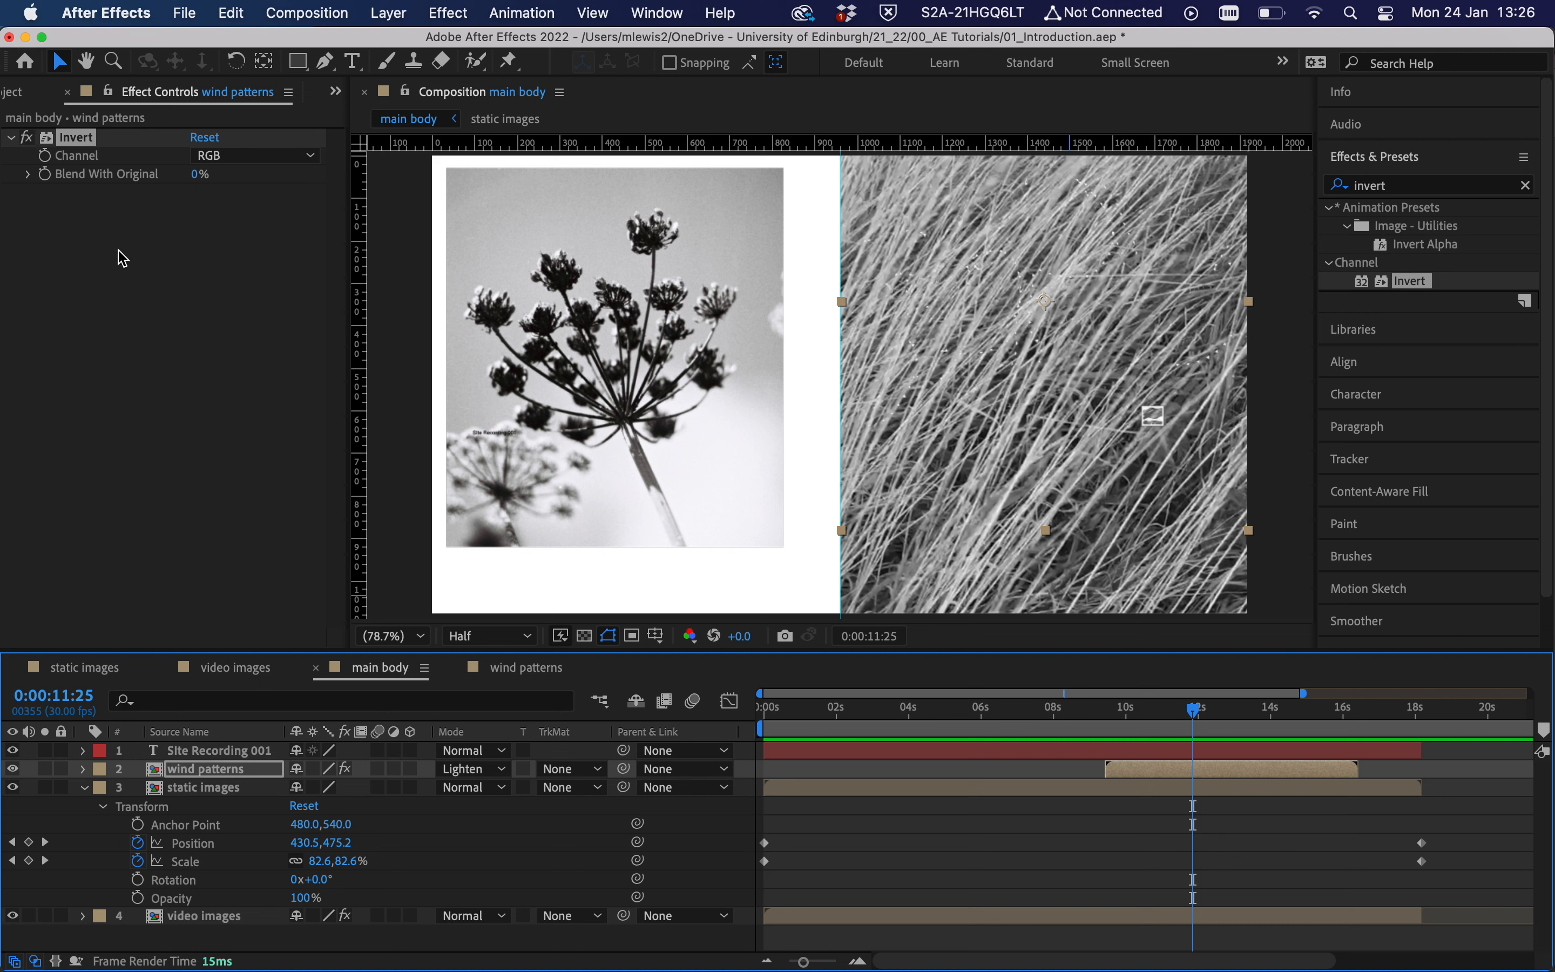
Compare the wind patterns layer with its Invert effect switched off and on, and delete the effect.
click(120, 149)
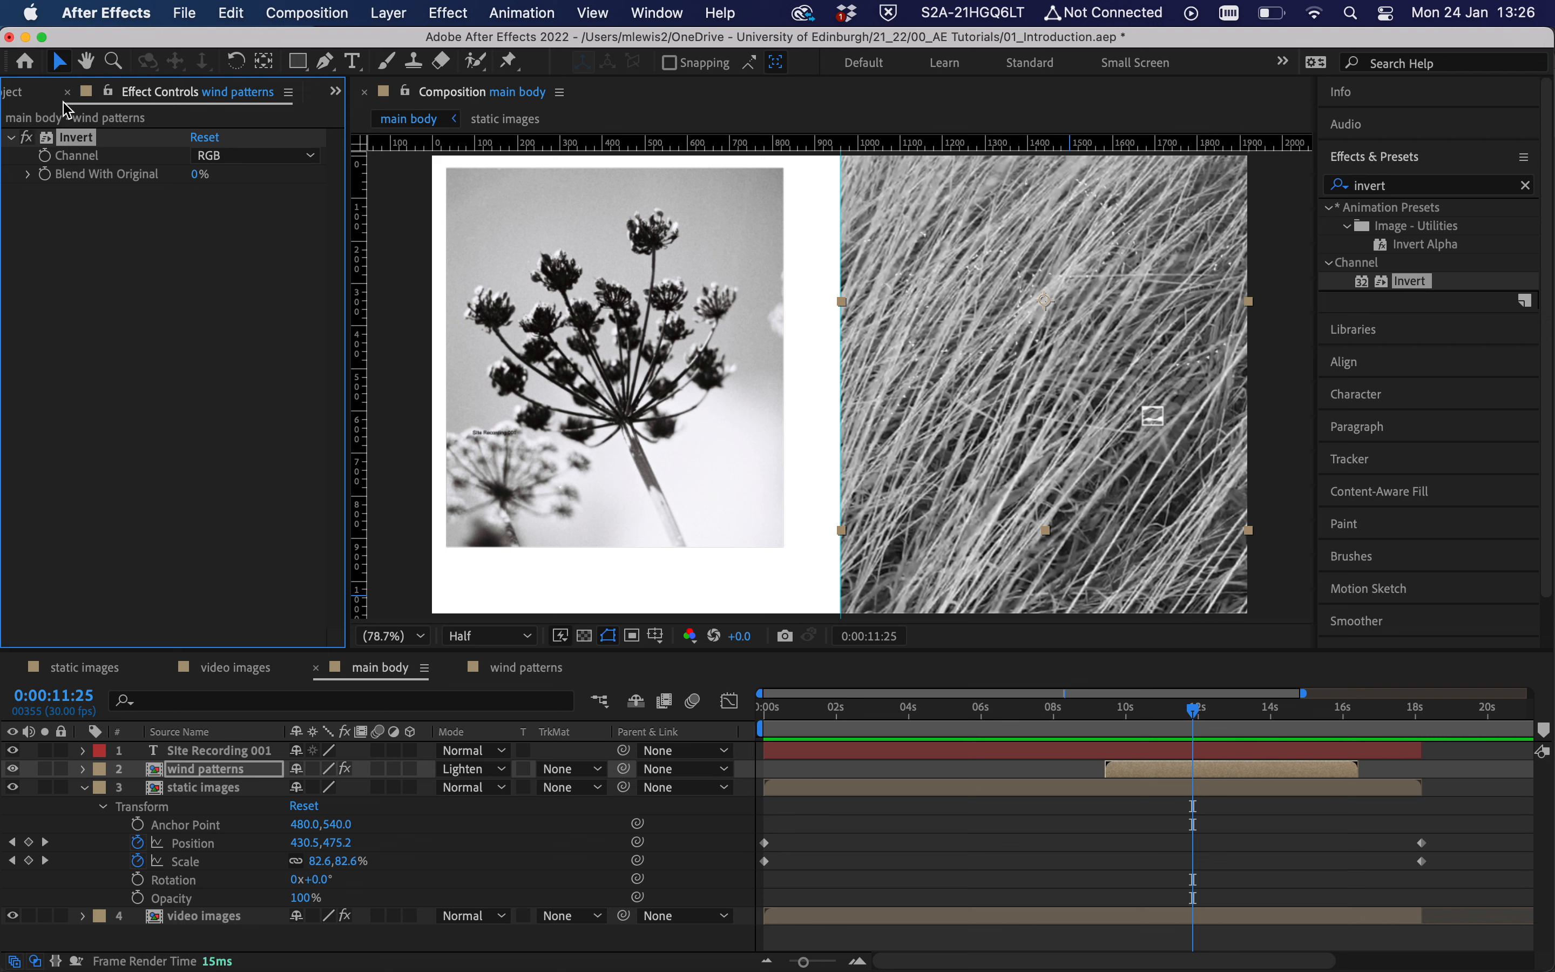
click(30, 94)
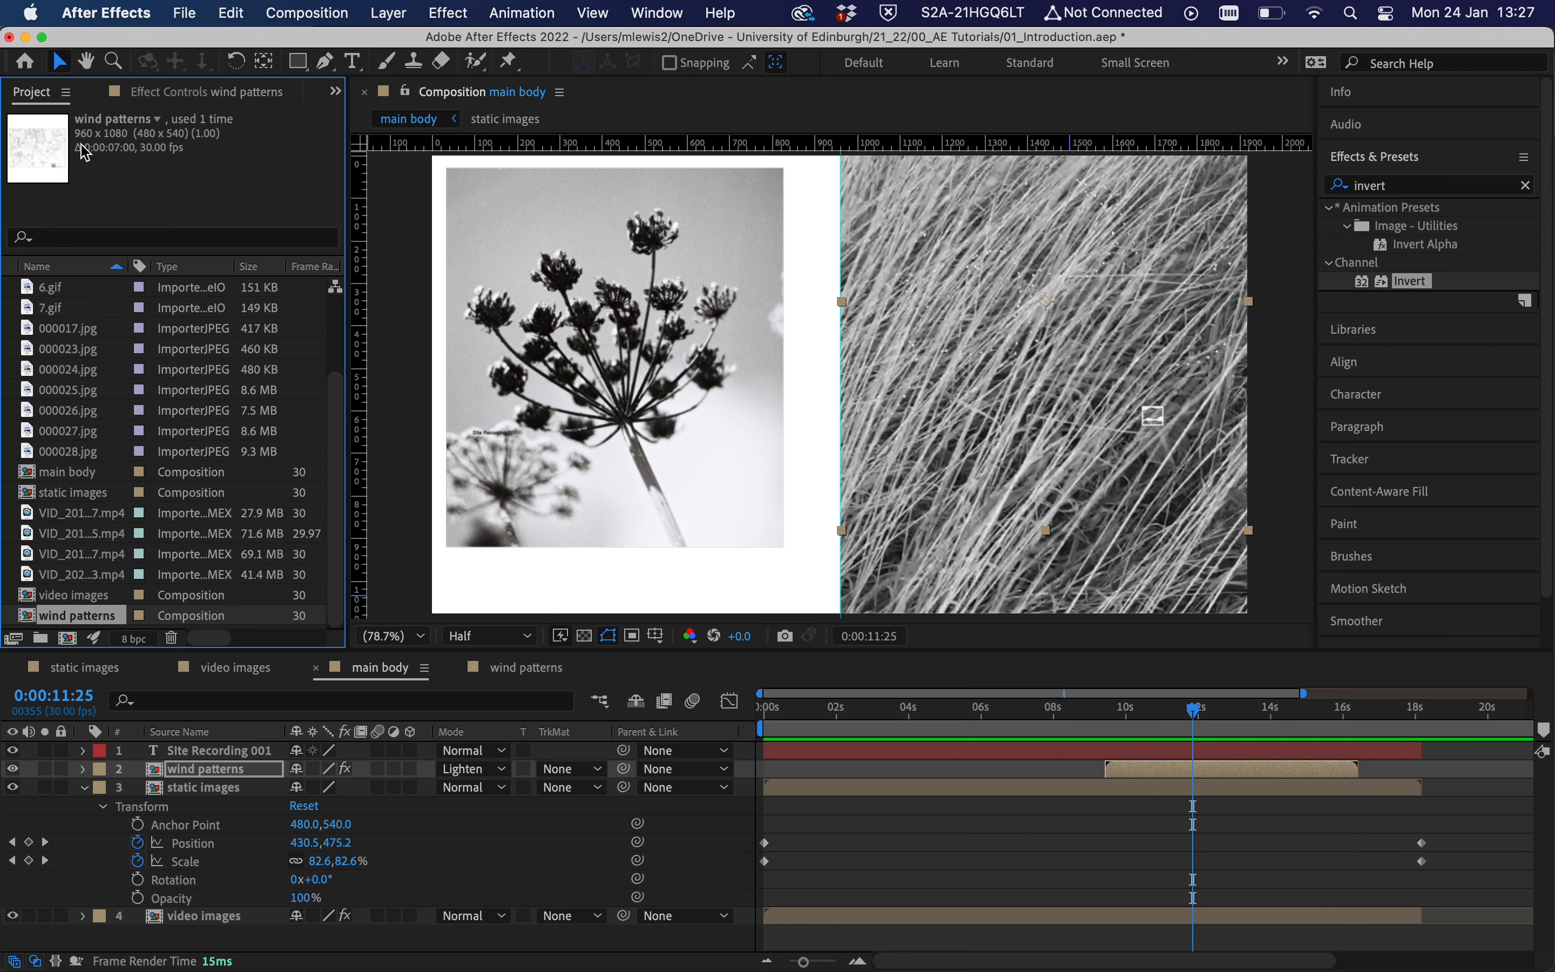
click(185, 94)
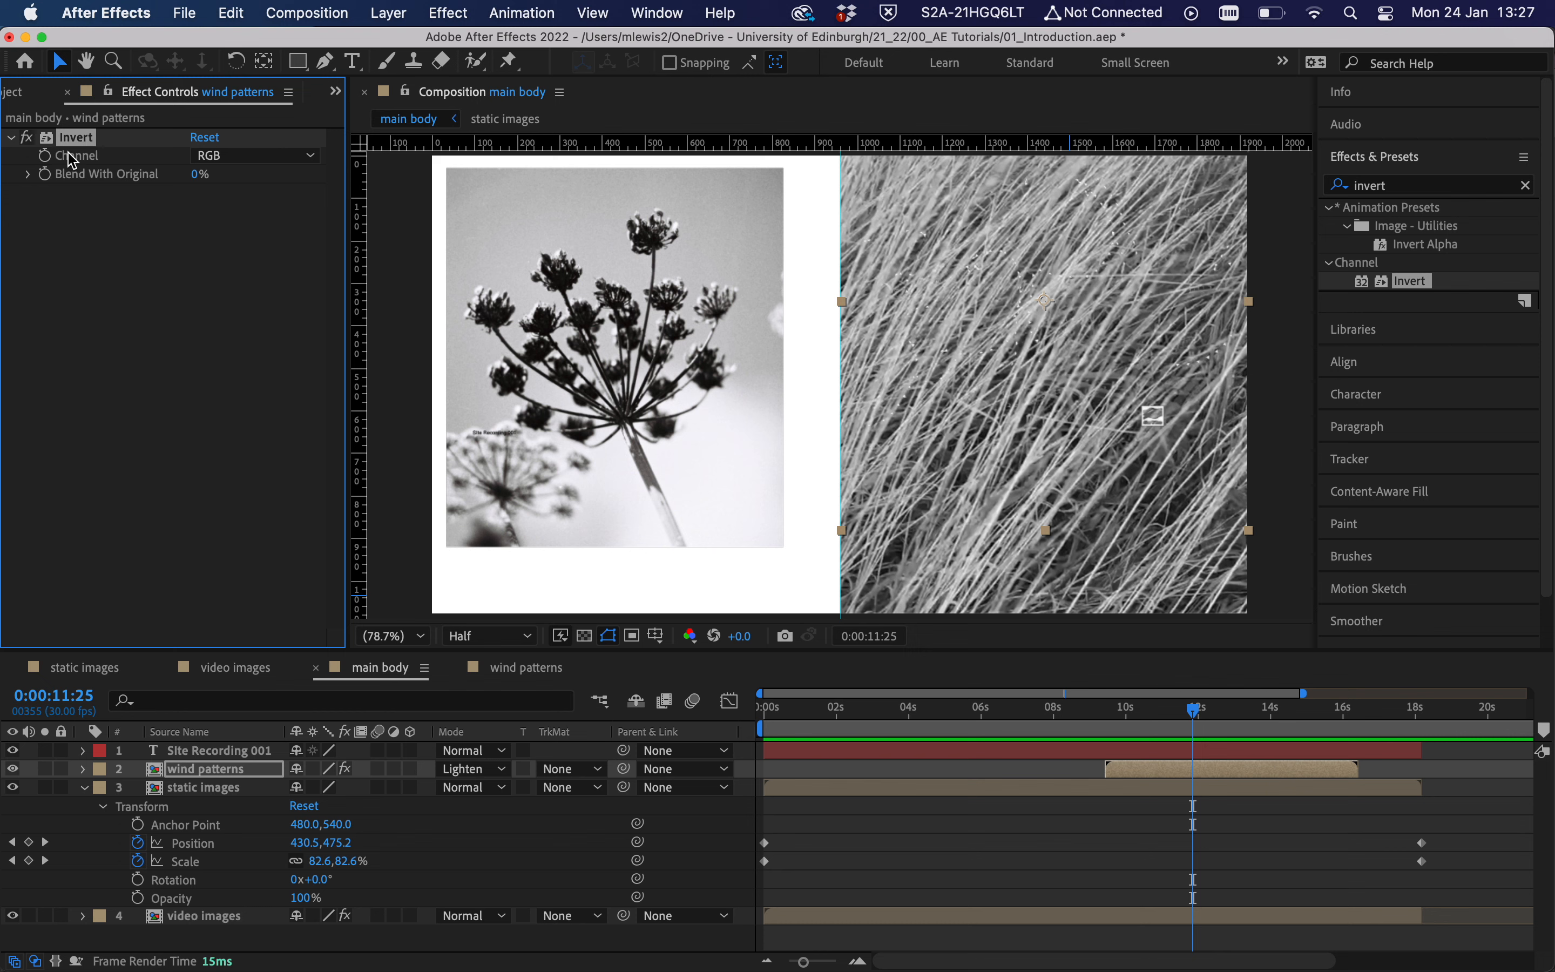
click(28, 137)
click(28, 137)
click(28, 137)
click(29, 138)
click(29, 138)
click(29, 138)
click(29, 138)
click(29, 138)
click(29, 138)
click(29, 137)
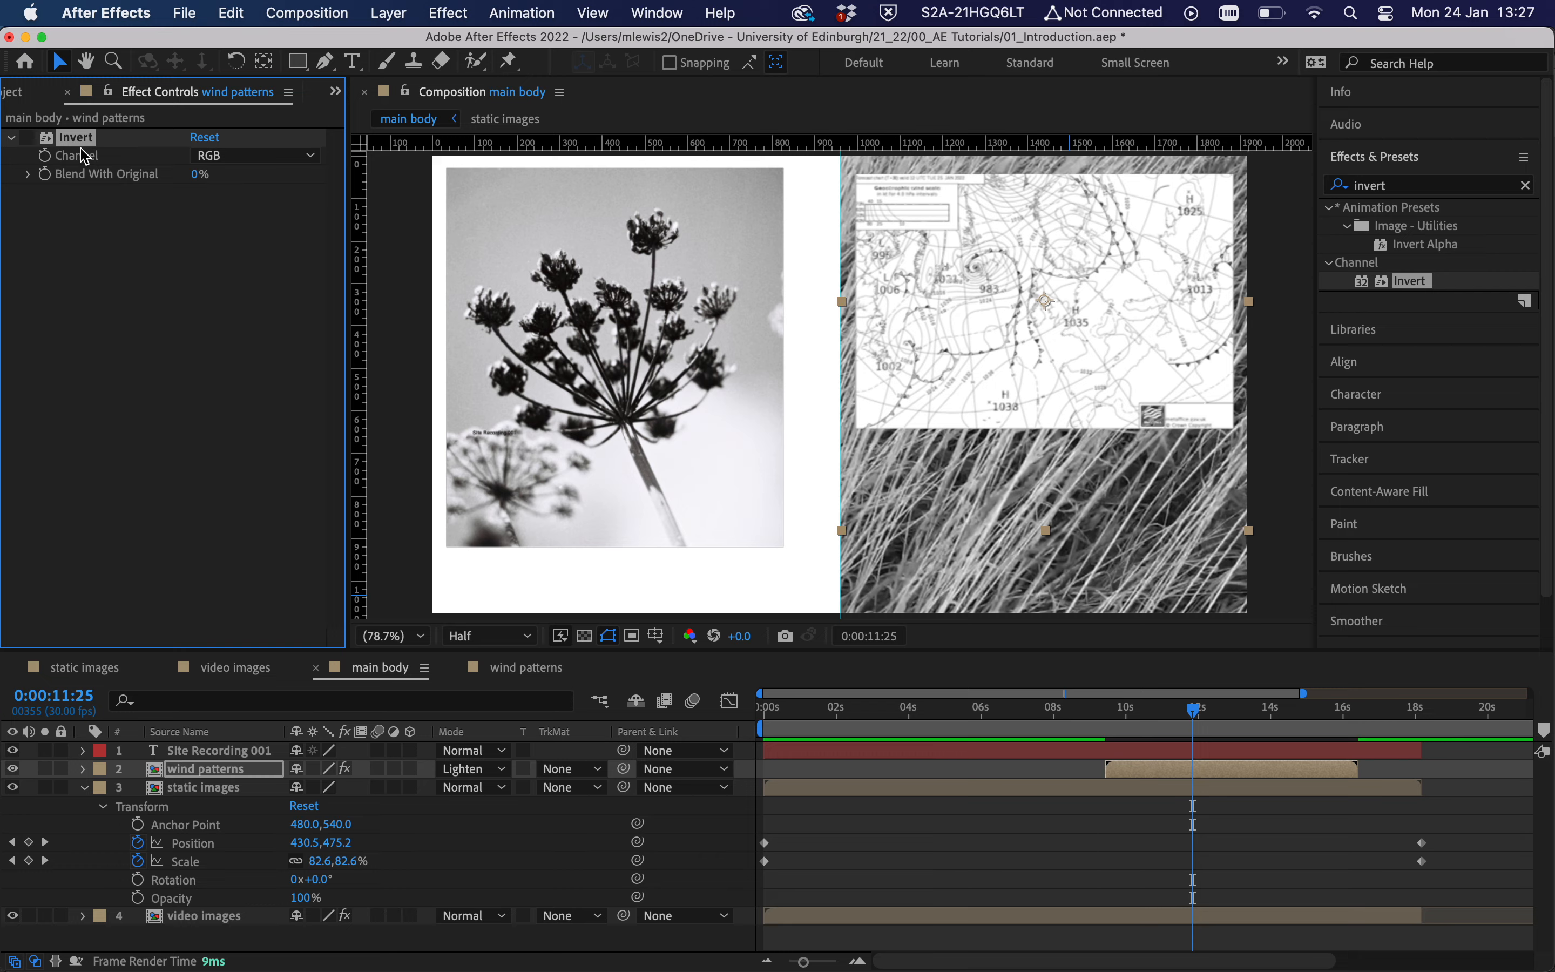
key(Delete)
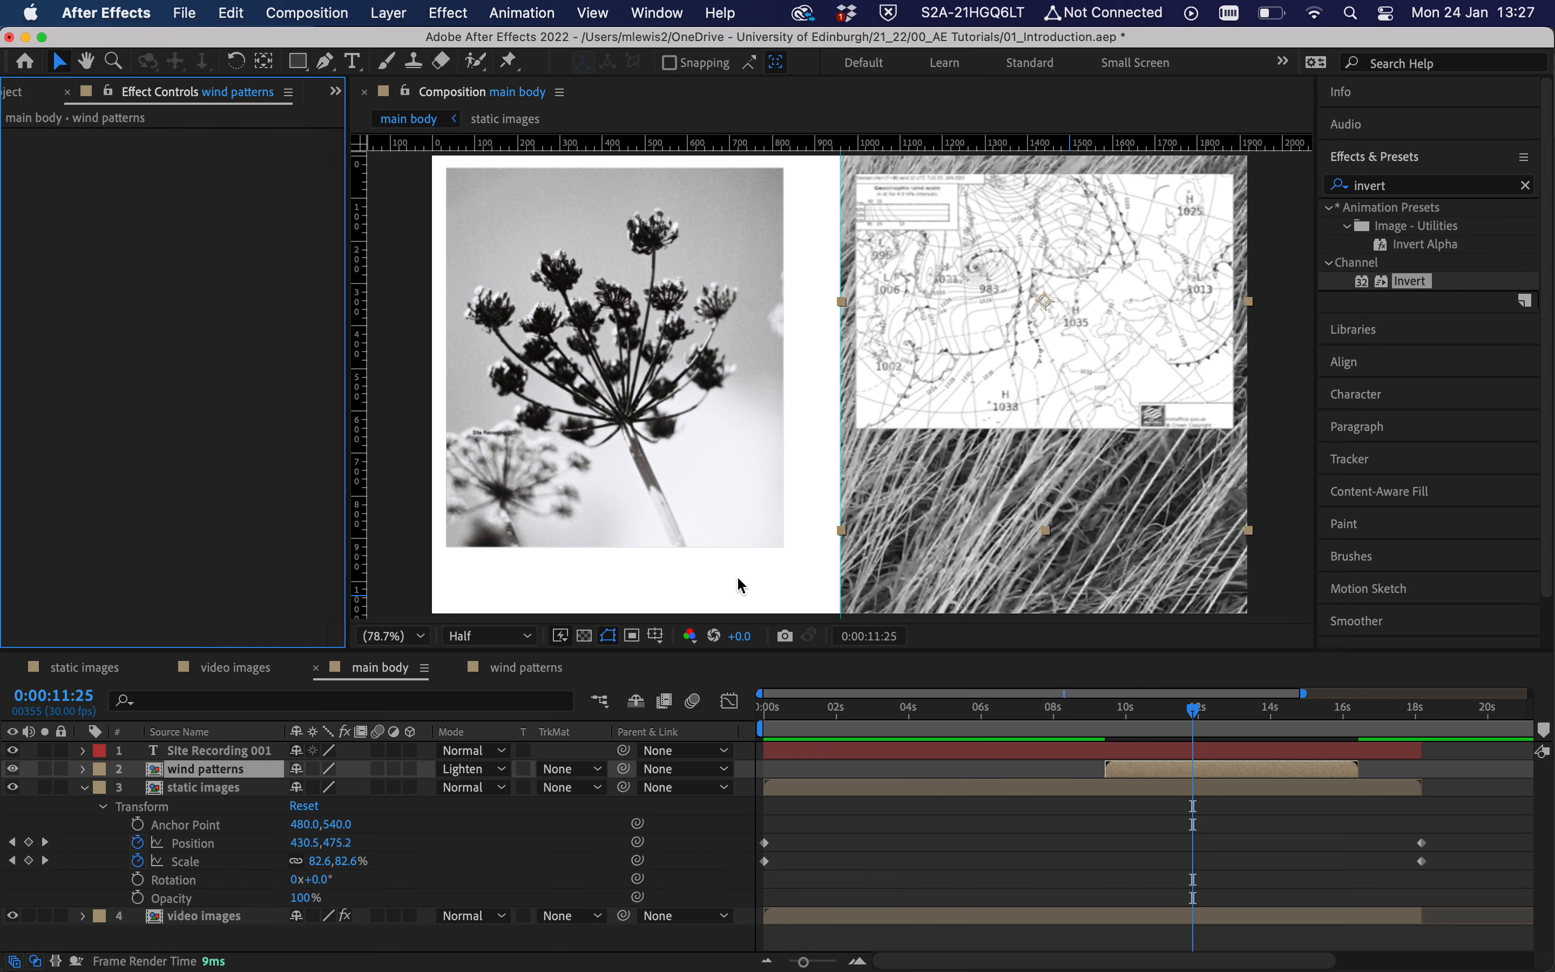
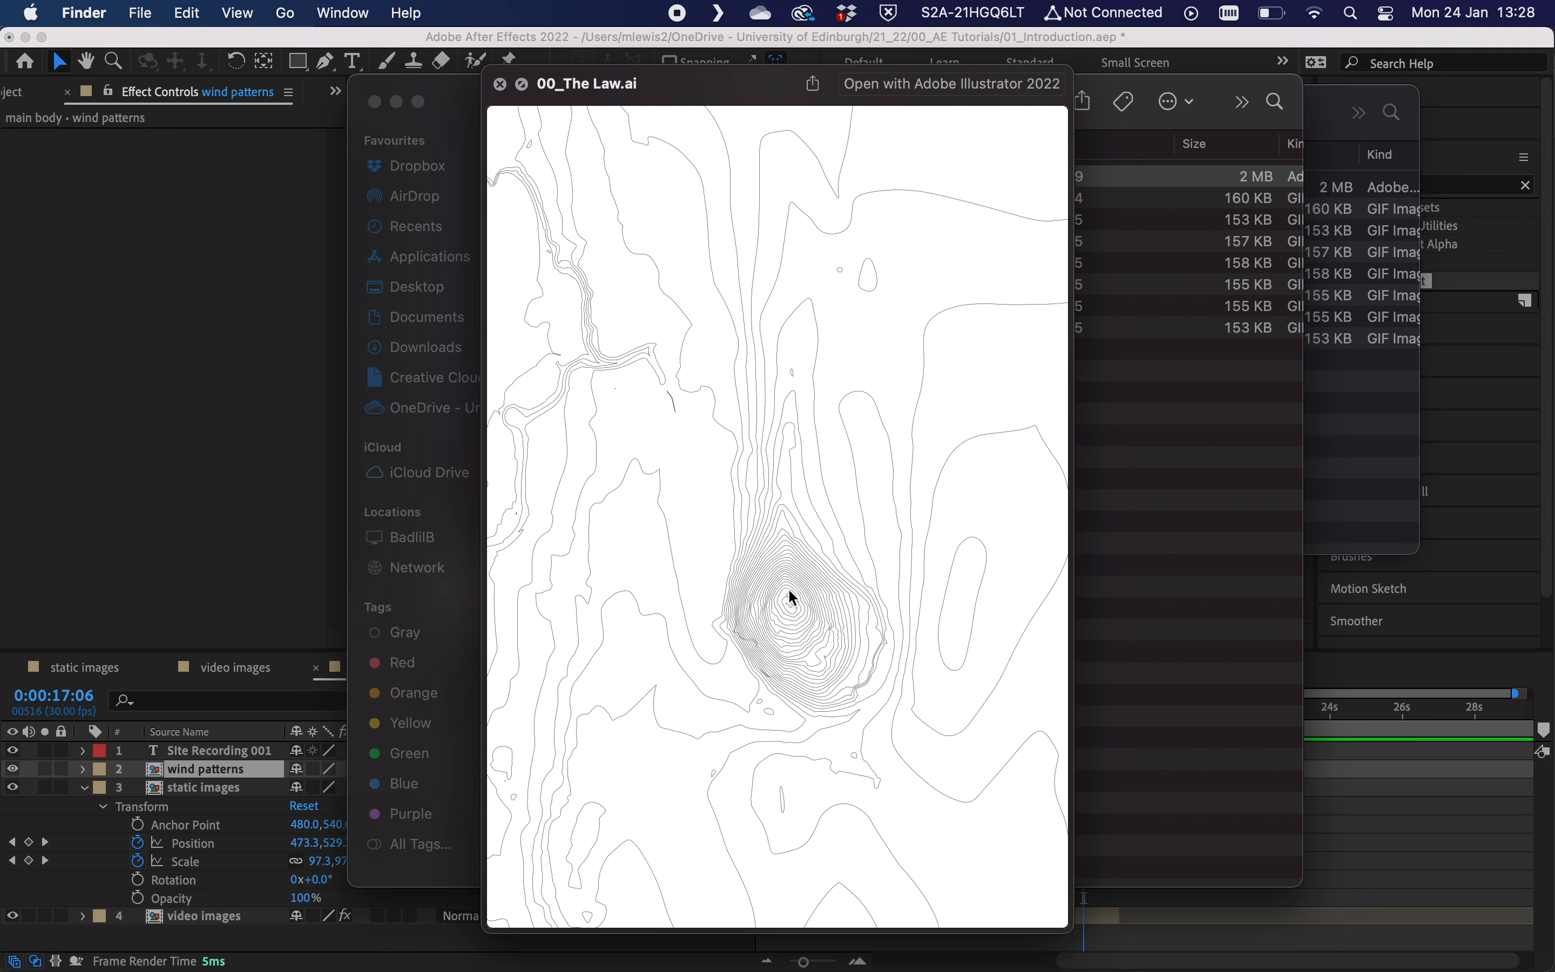
Open 00_The Law.ai from the 00_Resource folder in Illustrator and examine its contour lines up close.
key(space)
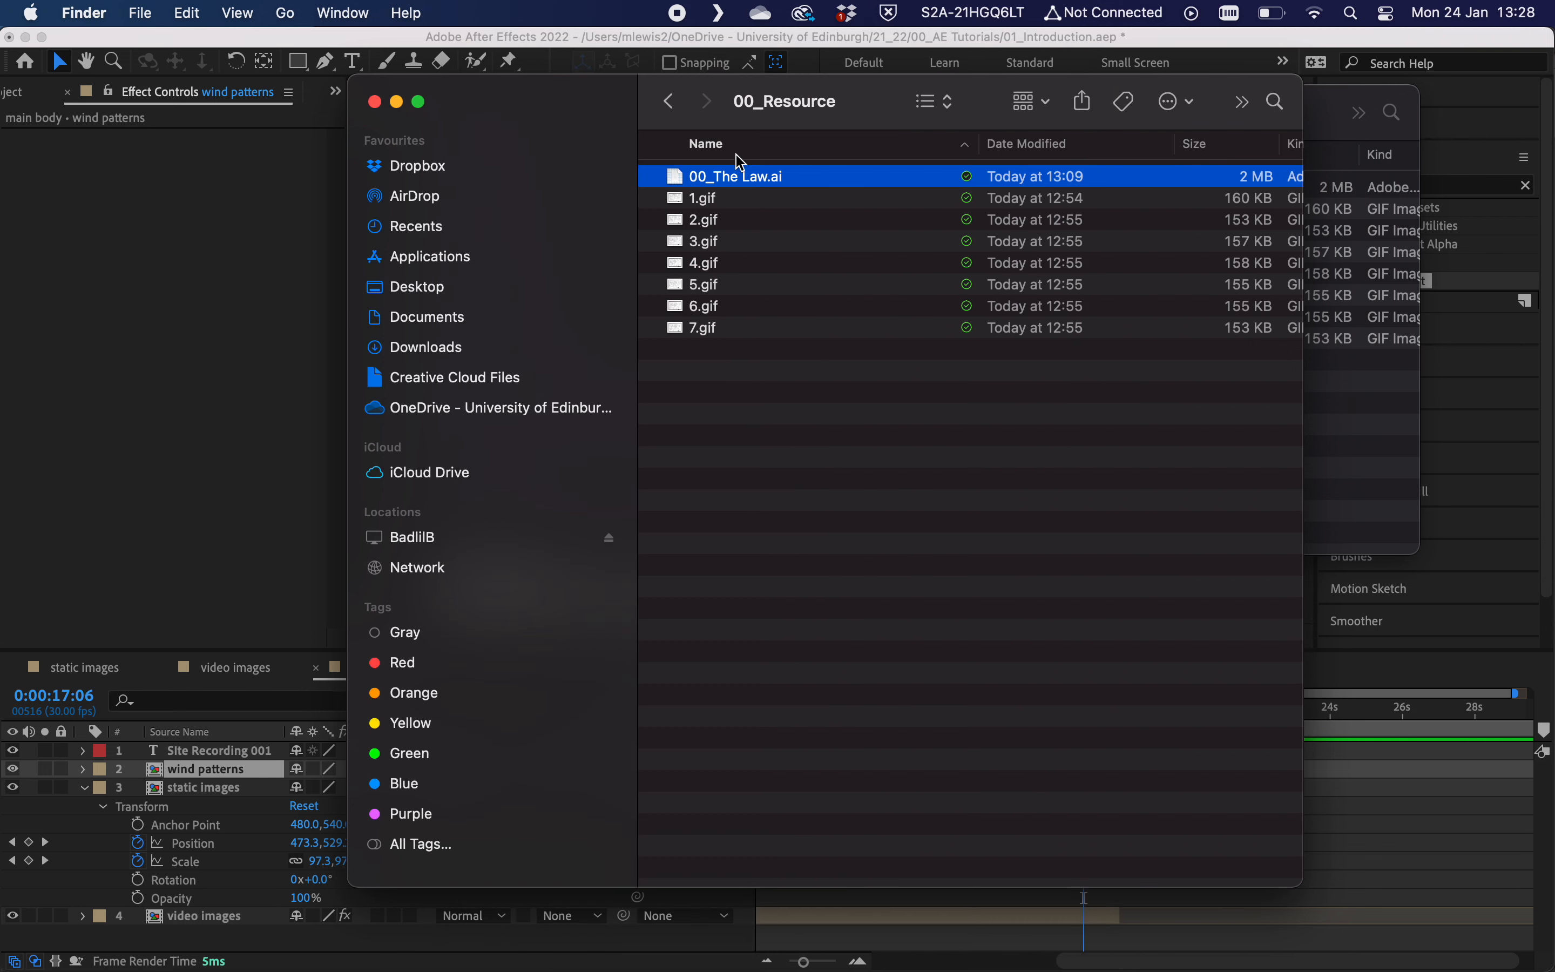
double_click(803, 183)
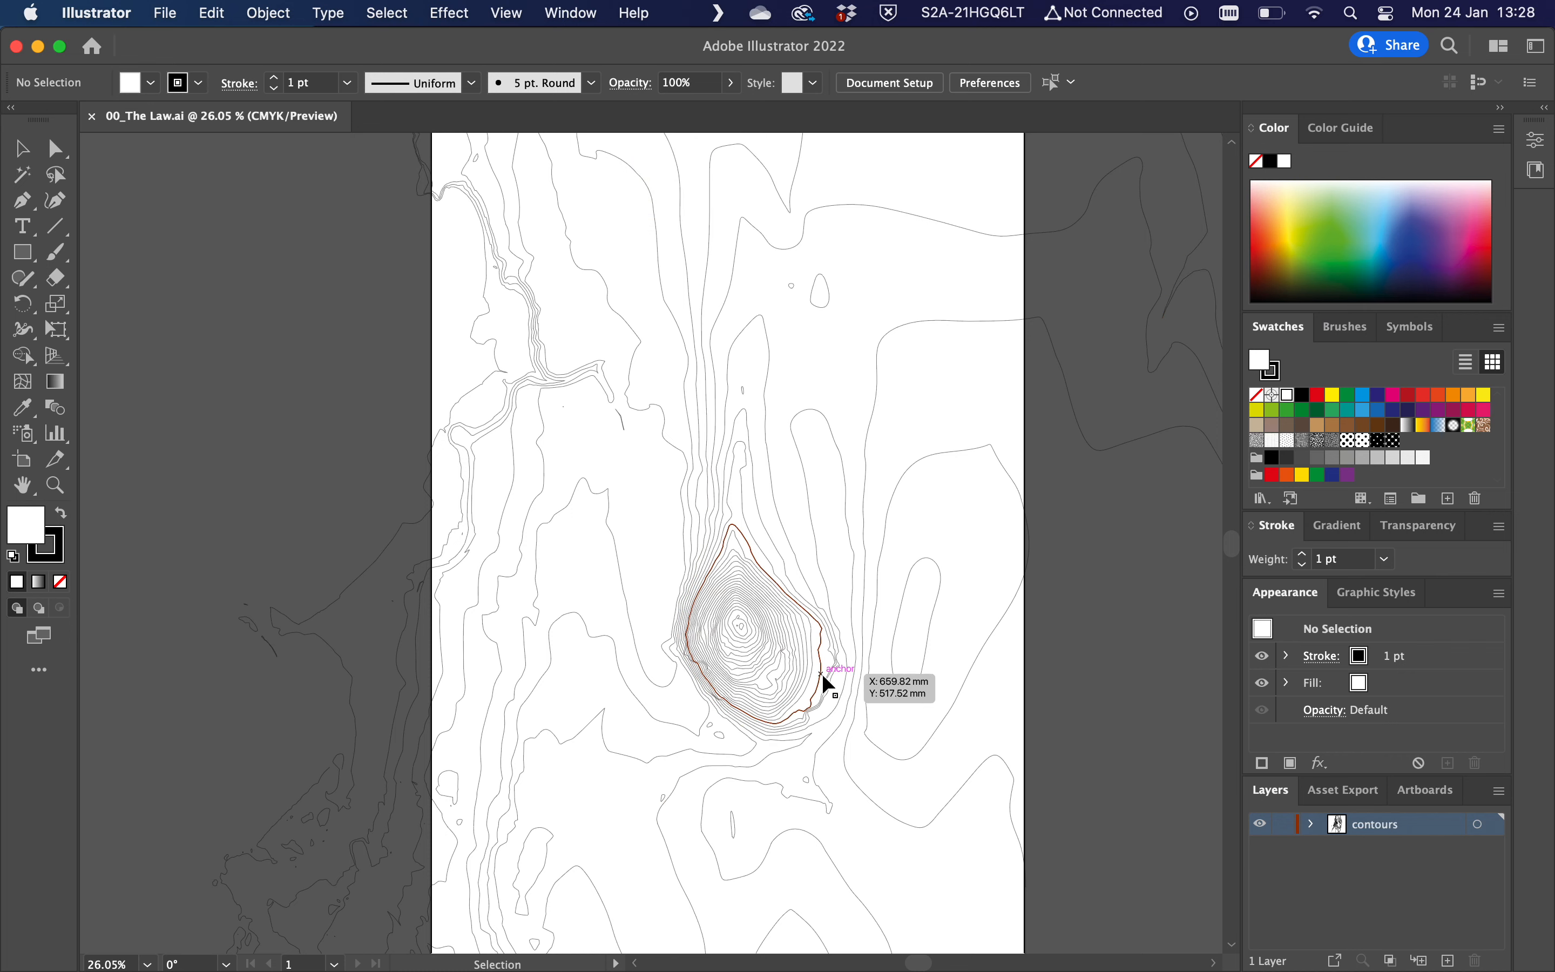
alt+scroll(821, 680, up, 5)
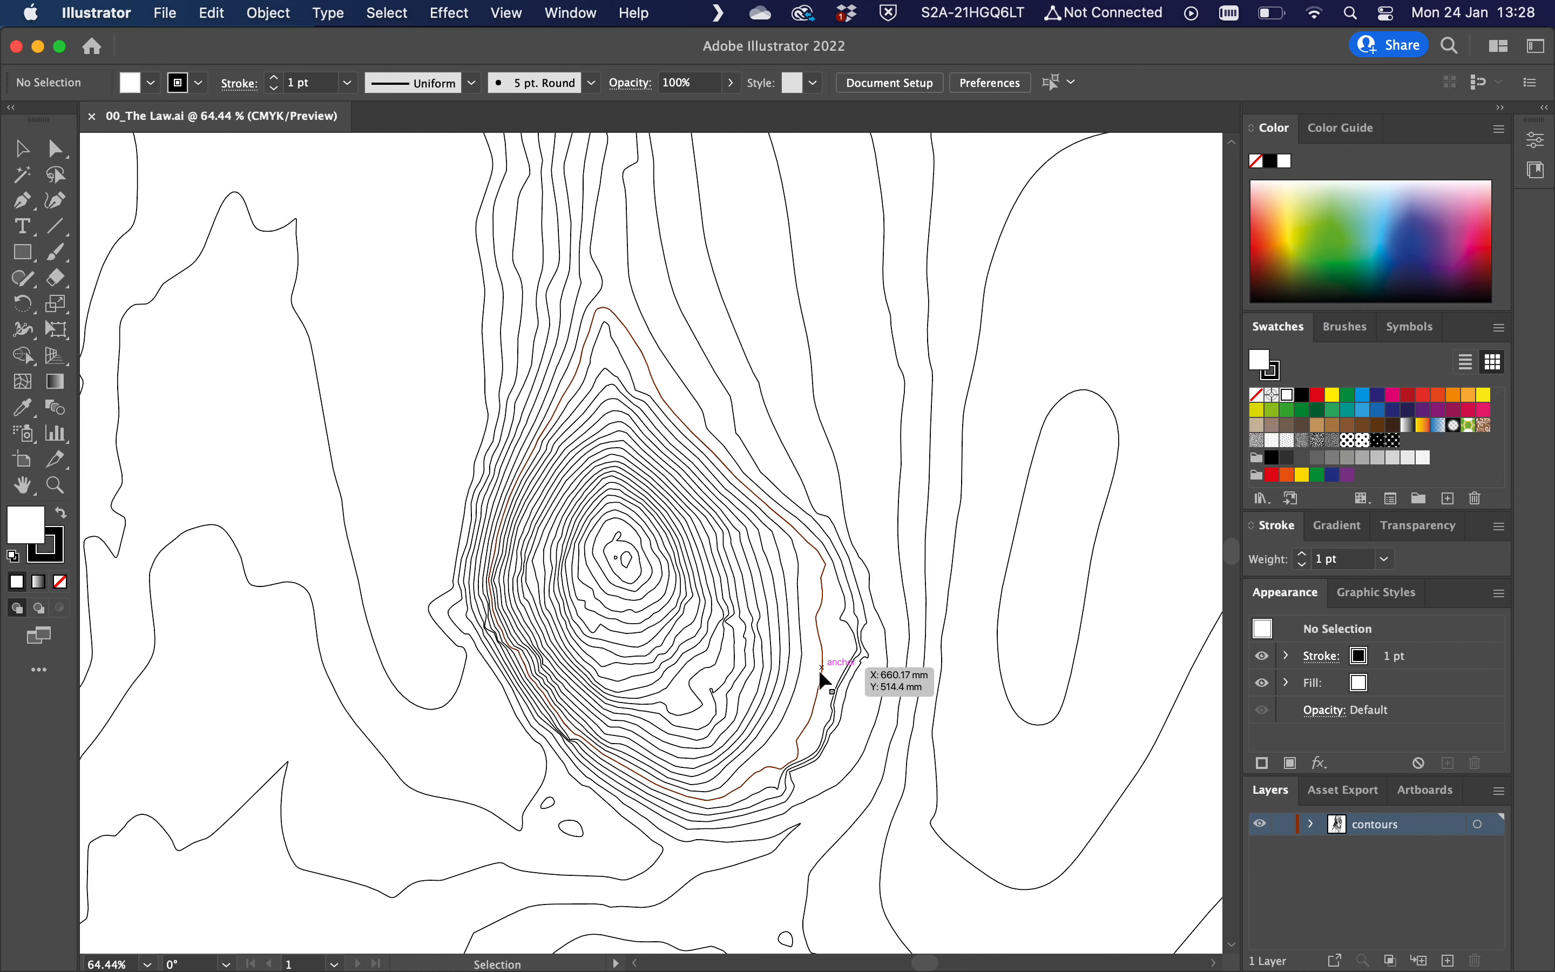
click(669, 588)
click(440, 411)
scroll(683, 563, down, 5)
Import 00_The Law.ai from the 00_Resource folder into the After Effects project as a Composition with Layer Size footage dimensions.
key(super+Tab)
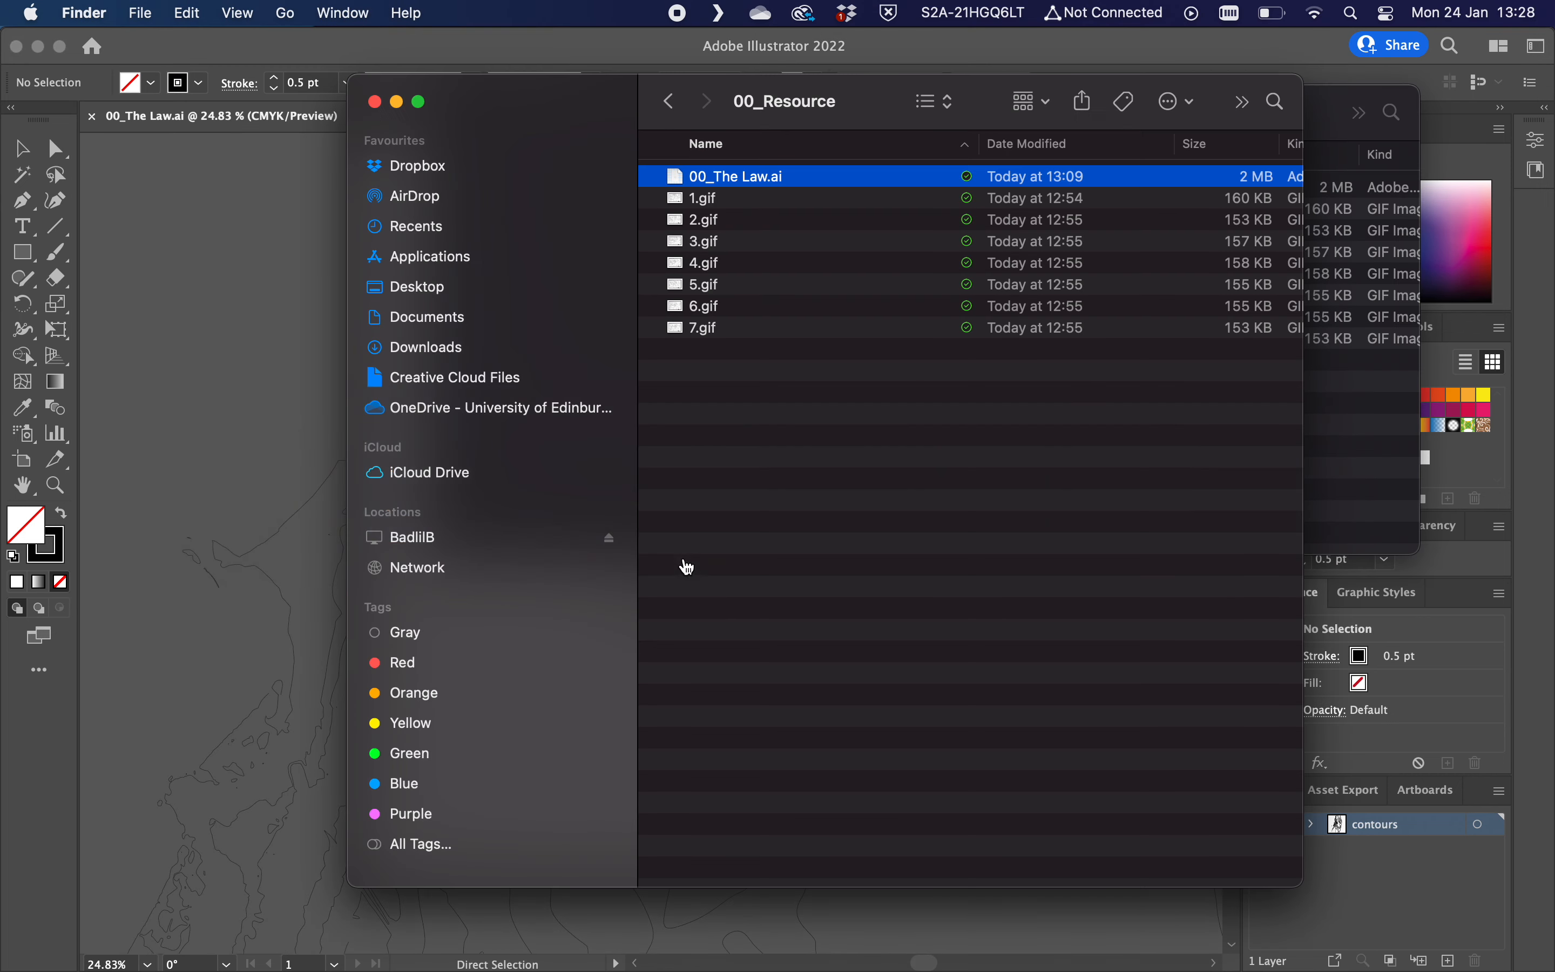
drag(731, 183, 105, 356)
key(super+Tab)
key(super+Tab)
click(796, 427)
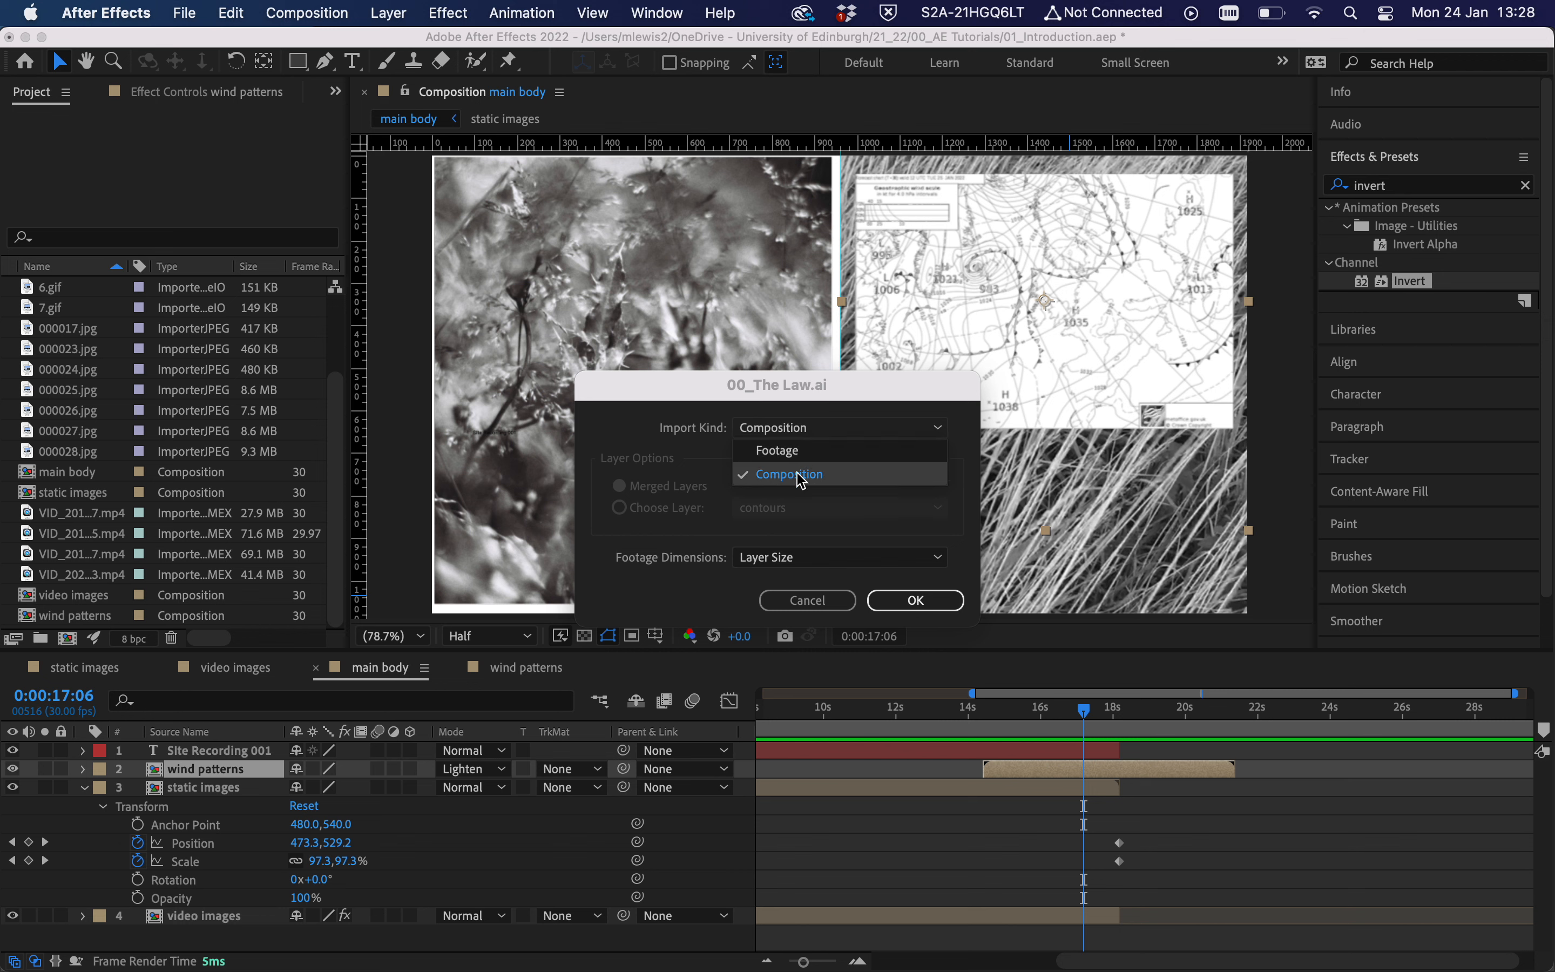
click(801, 476)
click(916, 601)
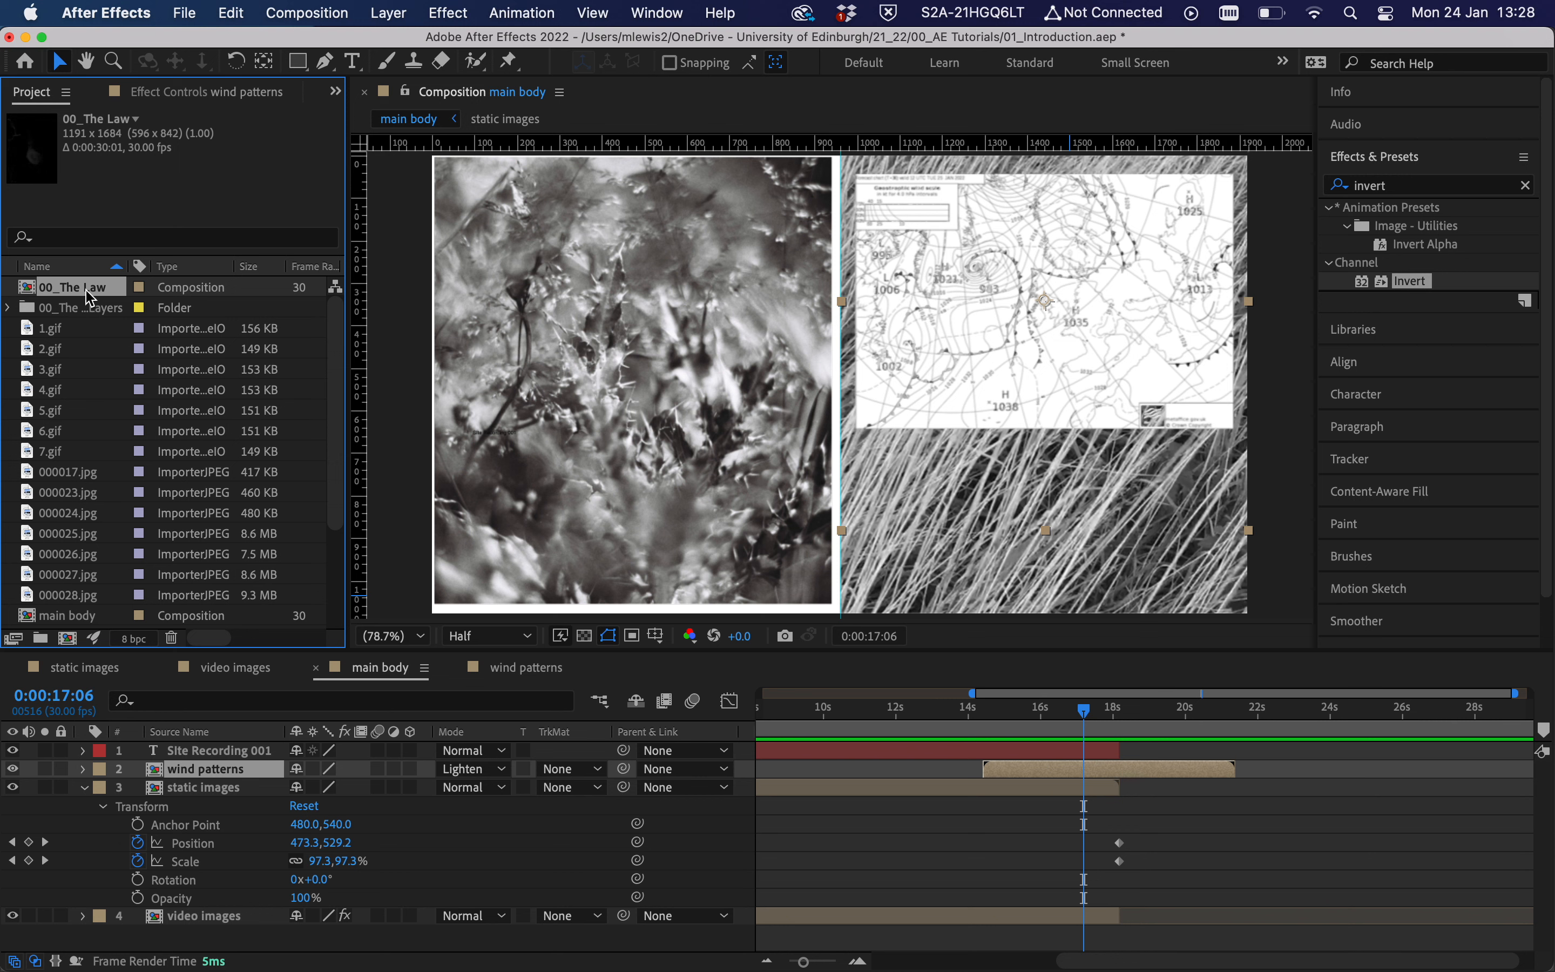
Add the contours artwork from 00_The Law Layers above wind patterns in main body, starting at about 16 s, and position it at about 1572, 232.
double_click(87, 307)
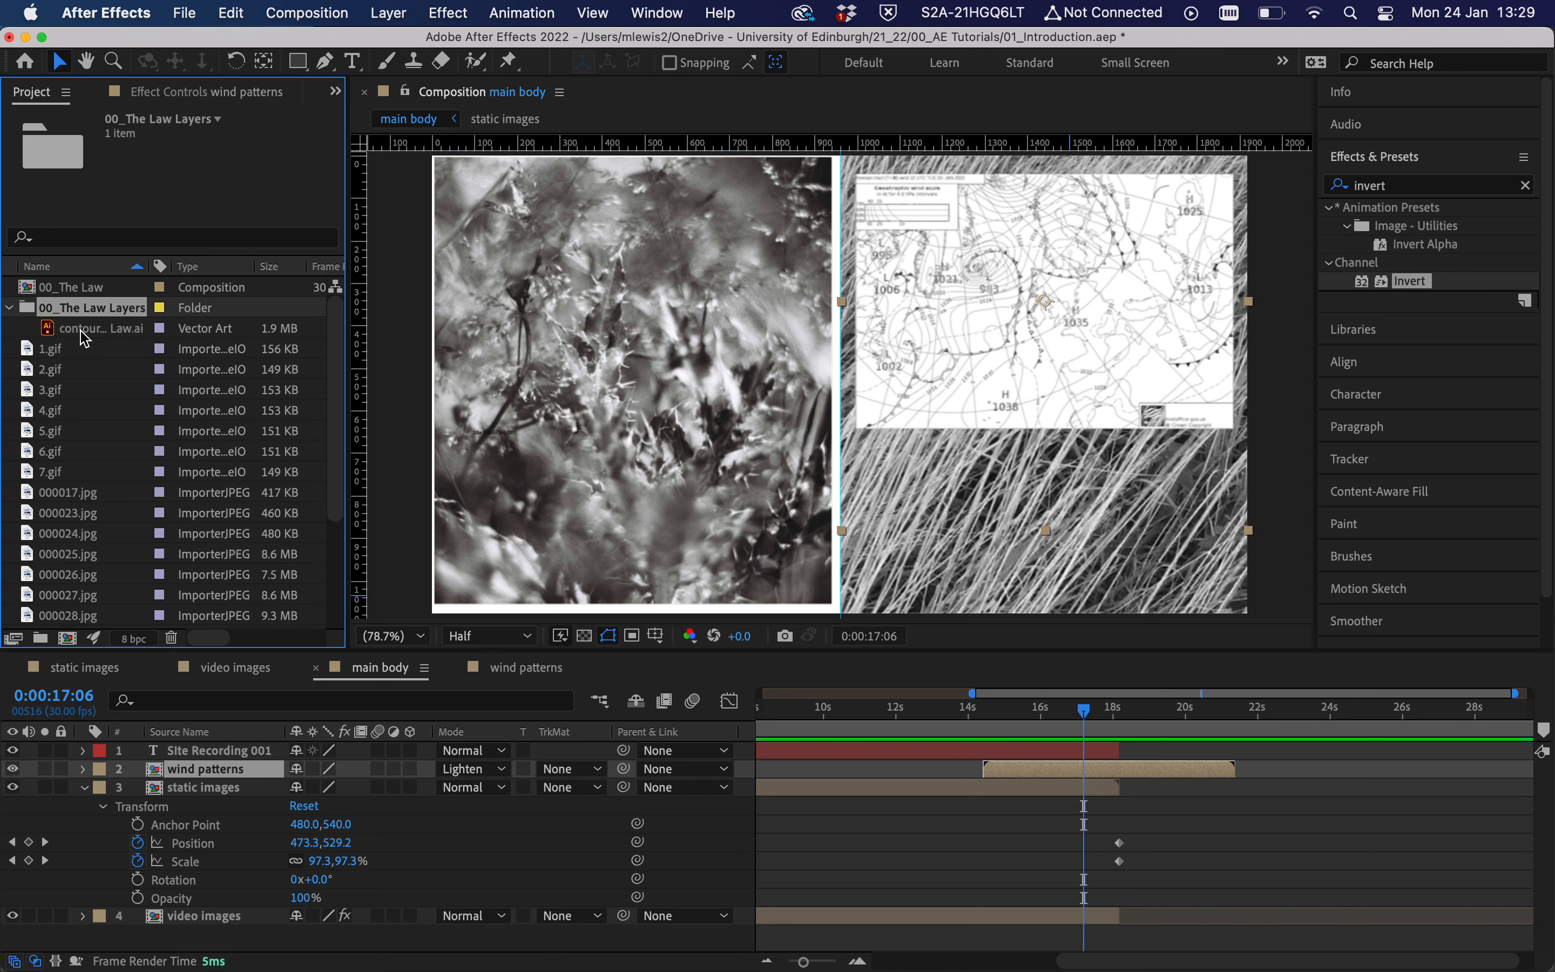
click(82, 329)
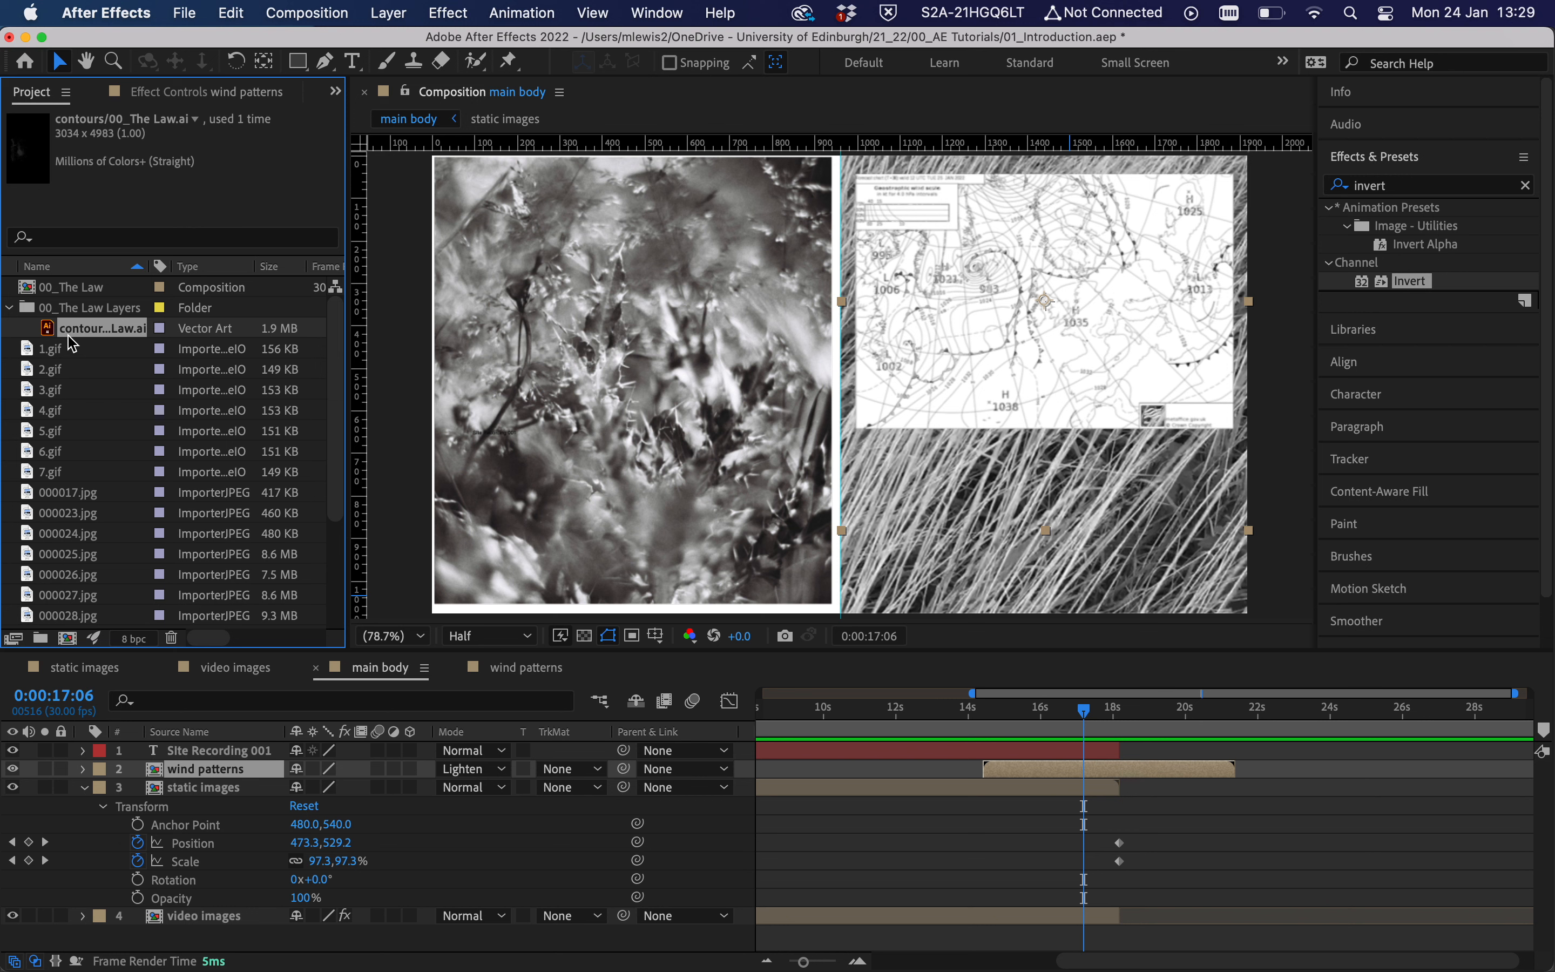
mouse_move(87, 326)
mouse_down()
mouse_move(165, 415)
mouse_move(654, 668)
mouse_move(1056, 730)
mouse_move(1061, 768)
mouse_move(1054, 756)
mouse_up()
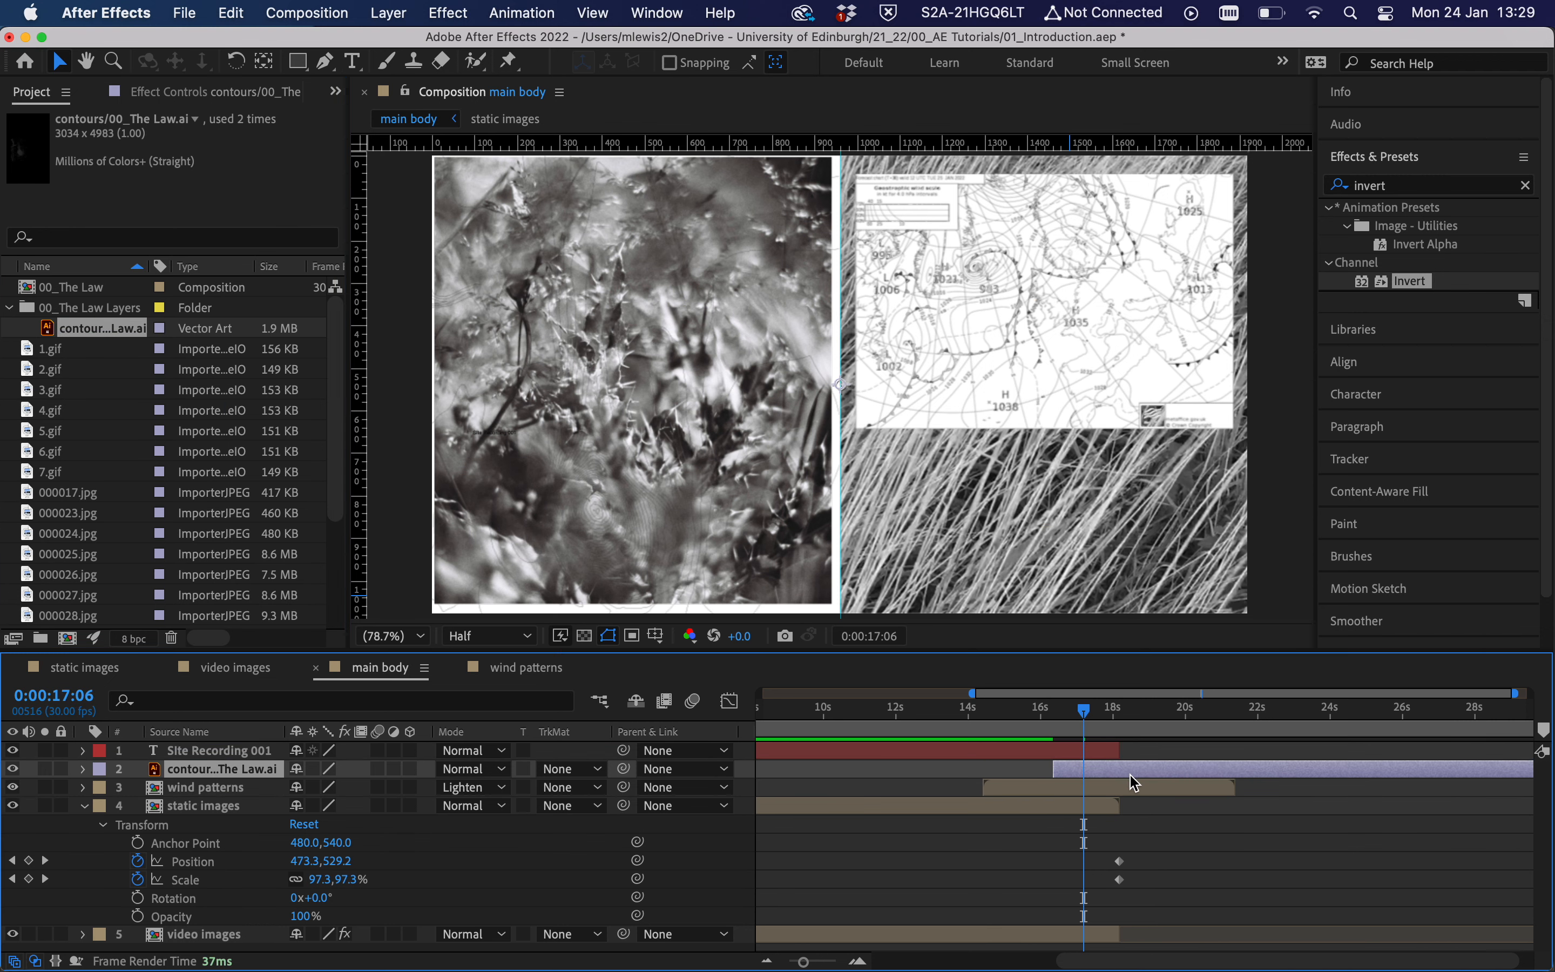
click(1257, 711)
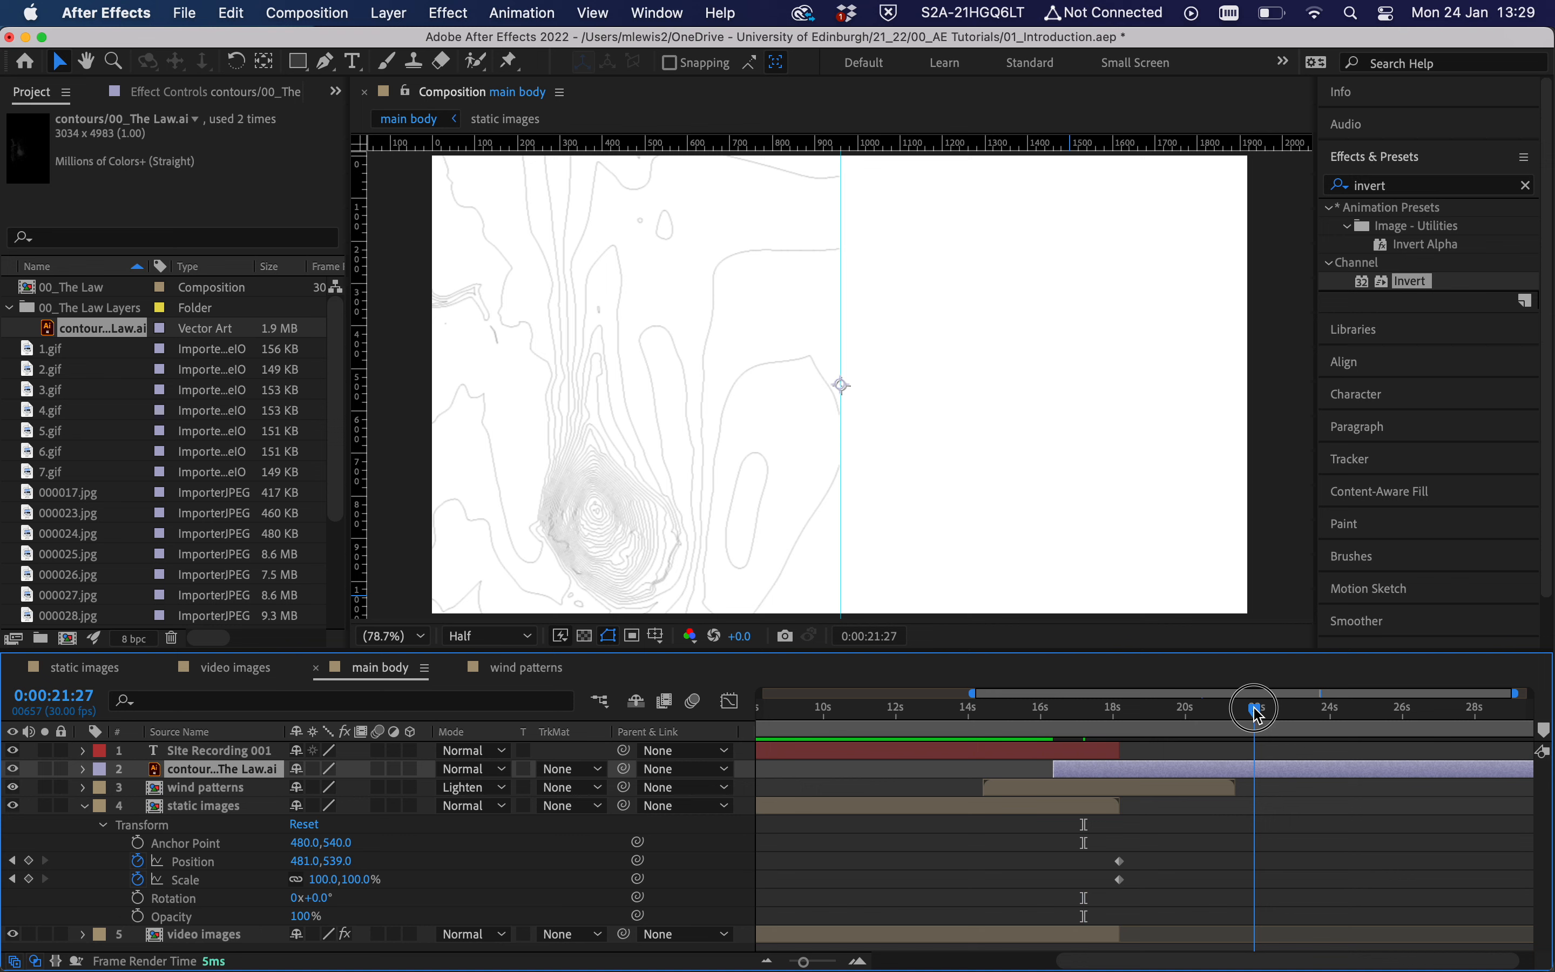
drag(616, 493, 879, 376)
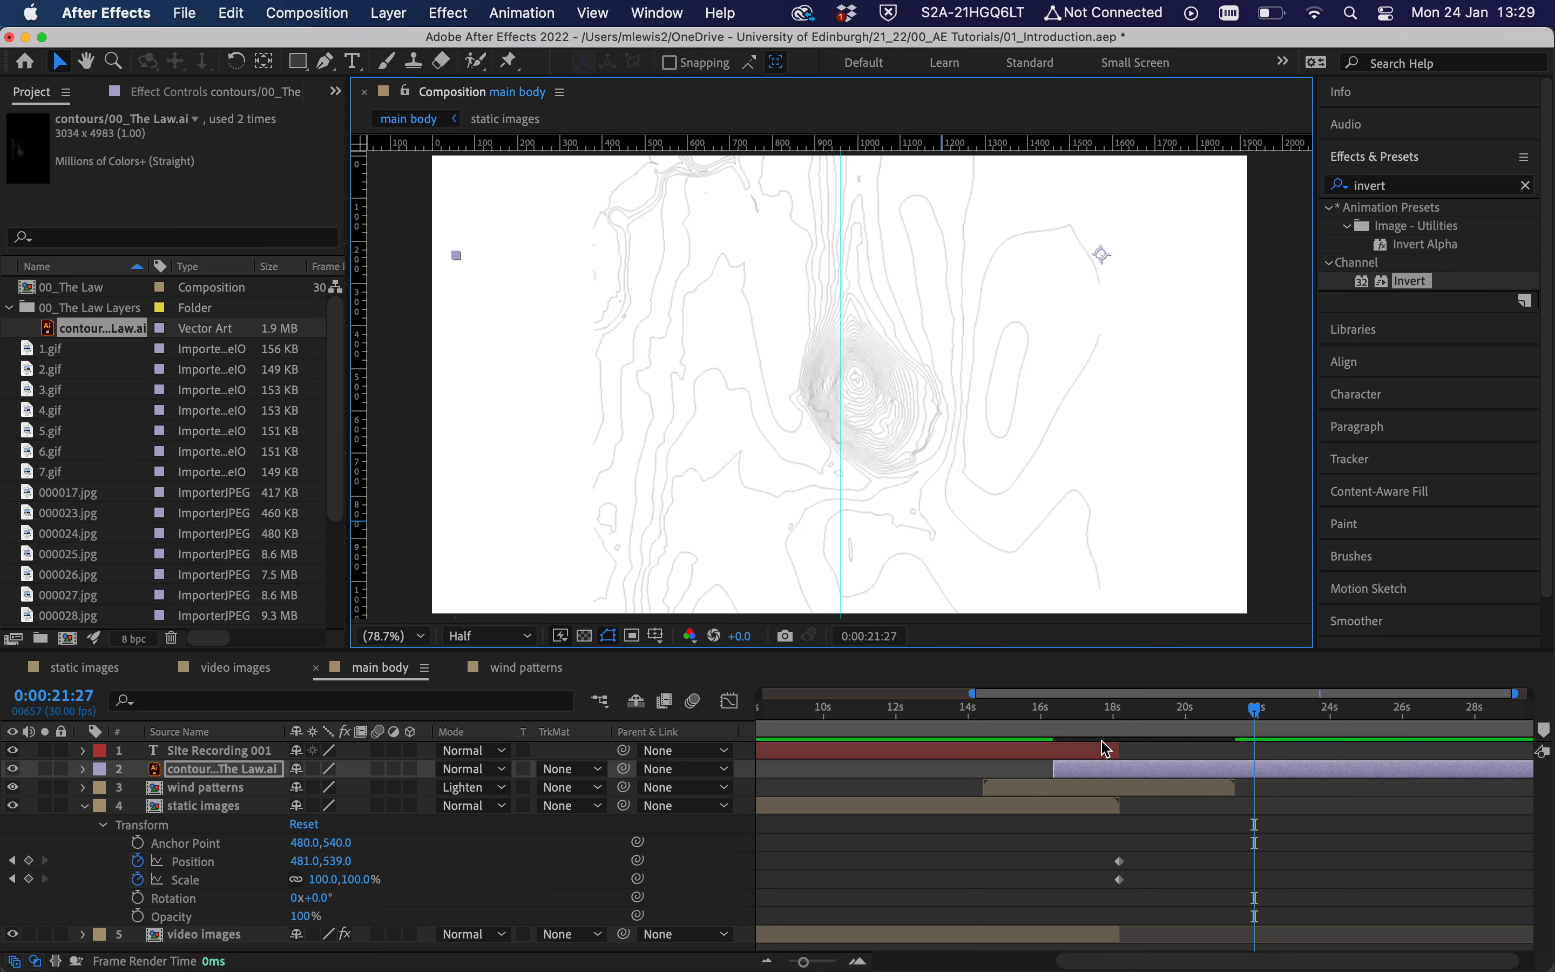
Scale the contours layer to 136% and move it to about 1730, 187.
click(83, 769)
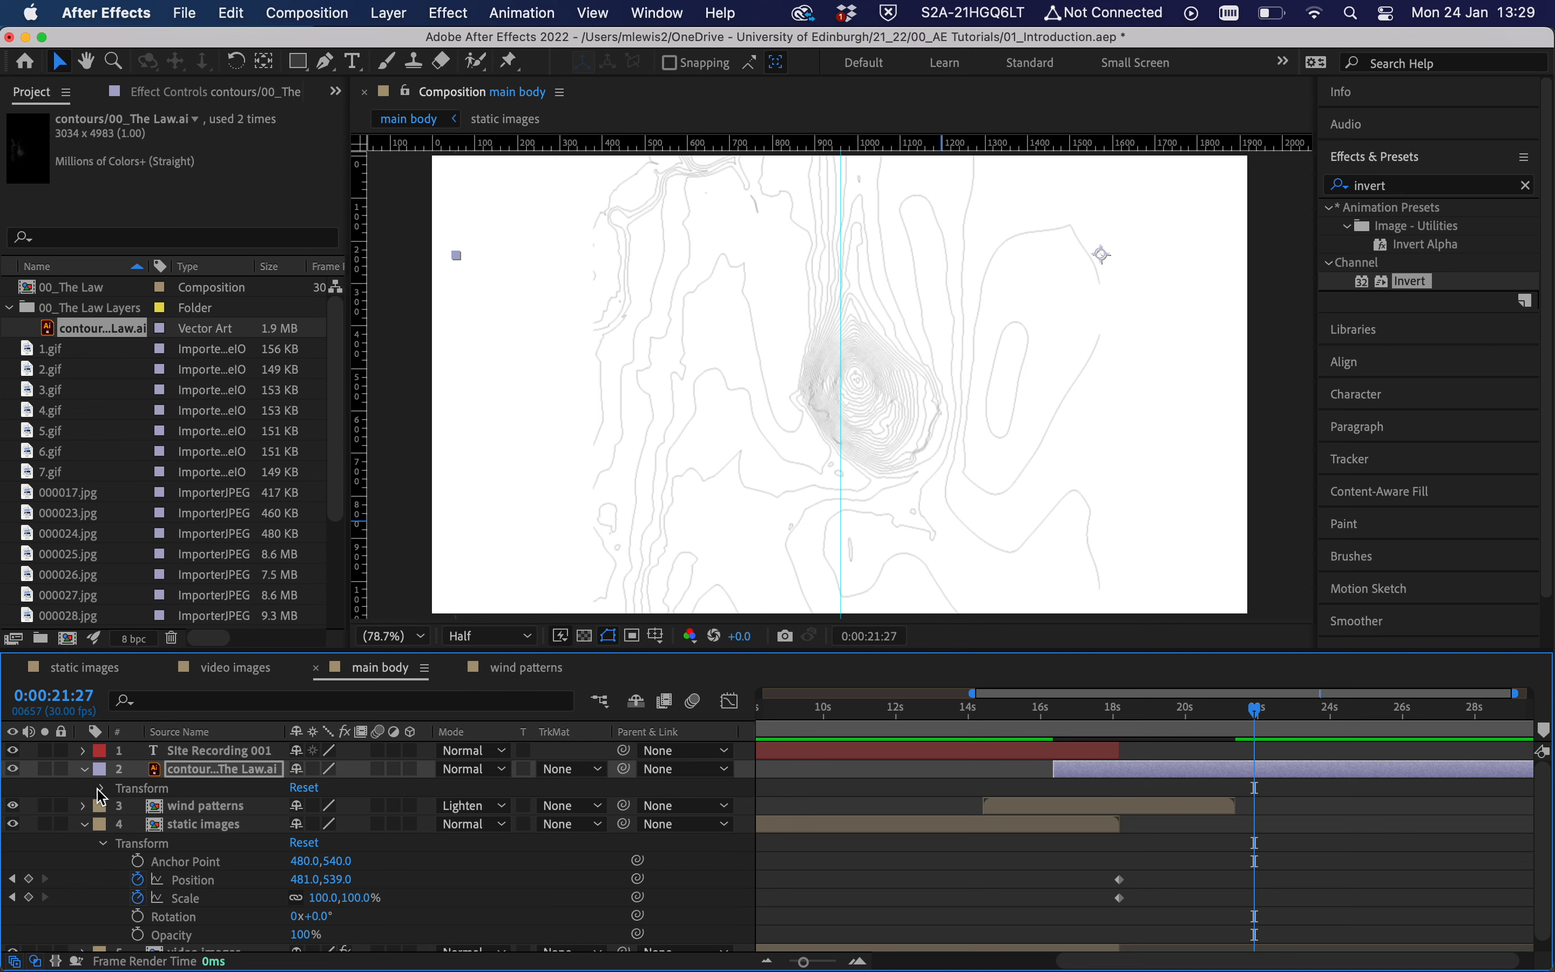
click(101, 790)
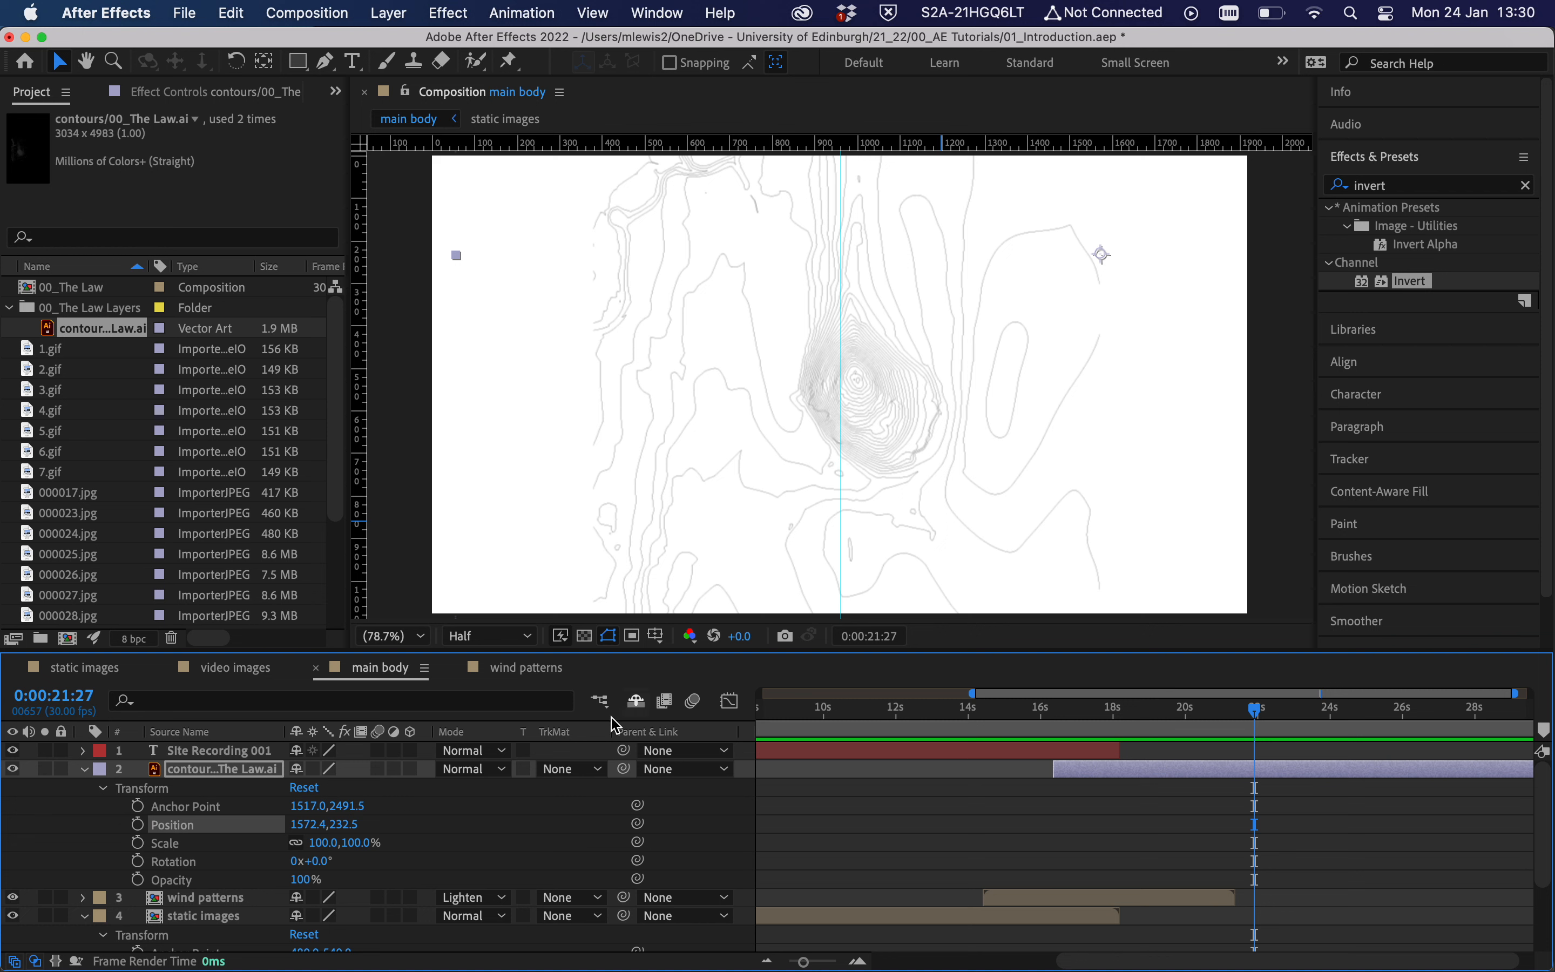
mouse_move(349, 850)
mouse_down()
mouse_move(443, 842)
mouse_move(267, 833)
mouse_move(298, 836)
mouse_move(392, 919)
mouse_move(316, 825)
mouse_move(283, 822)
mouse_move(361, 823)
mouse_move(347, 824)
mouse_up()
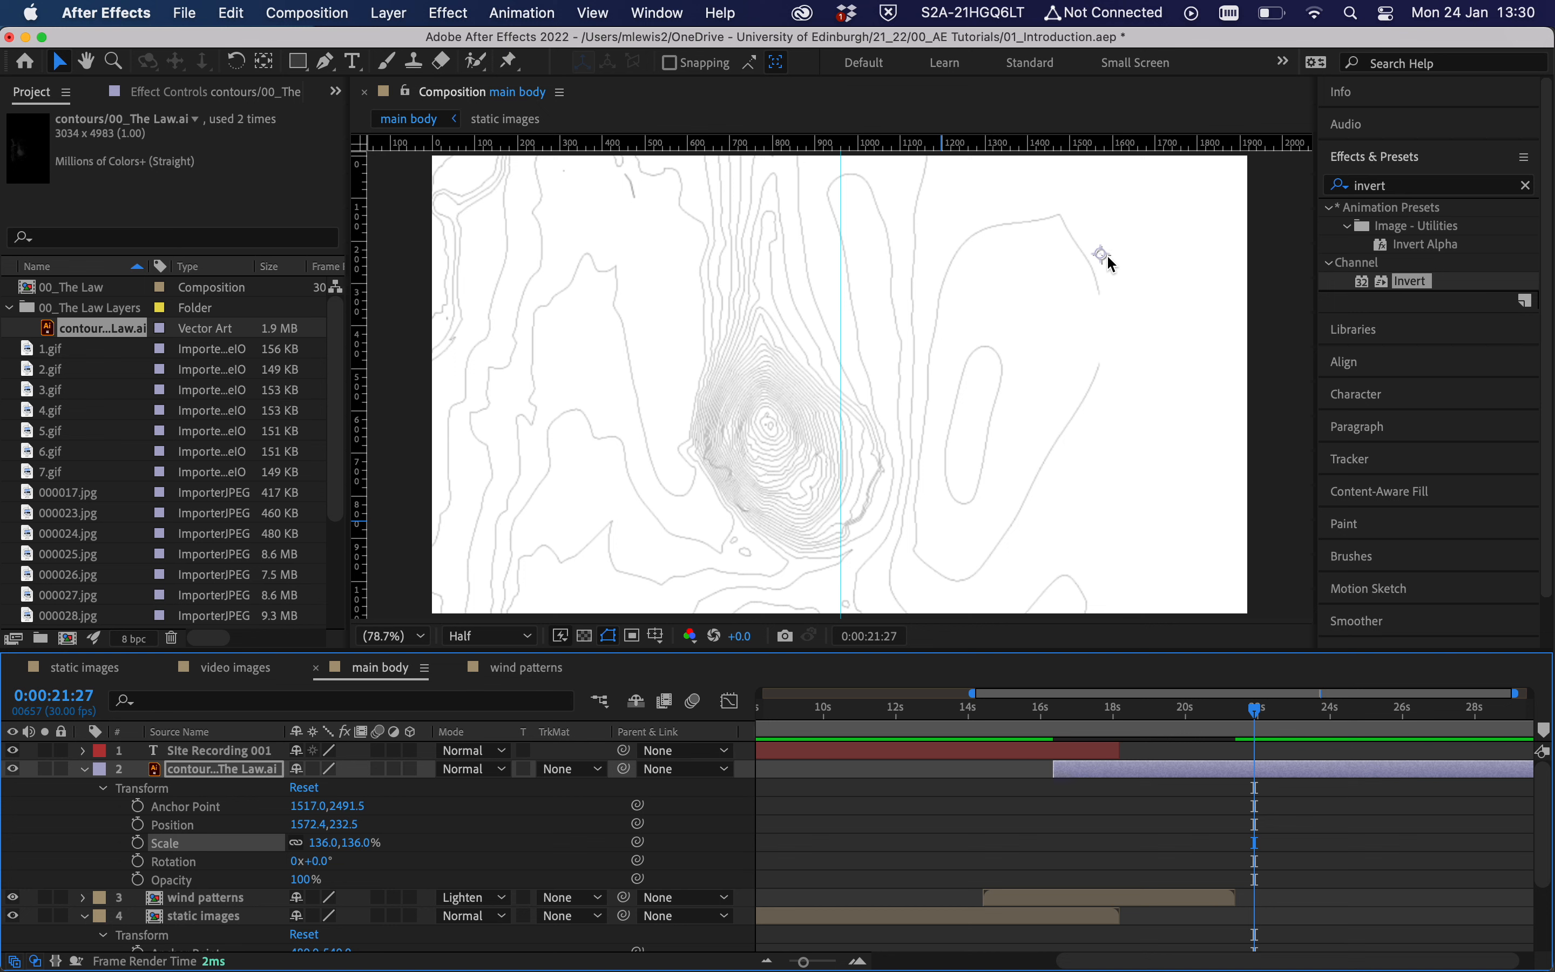
drag(1100, 254, 1169, 239)
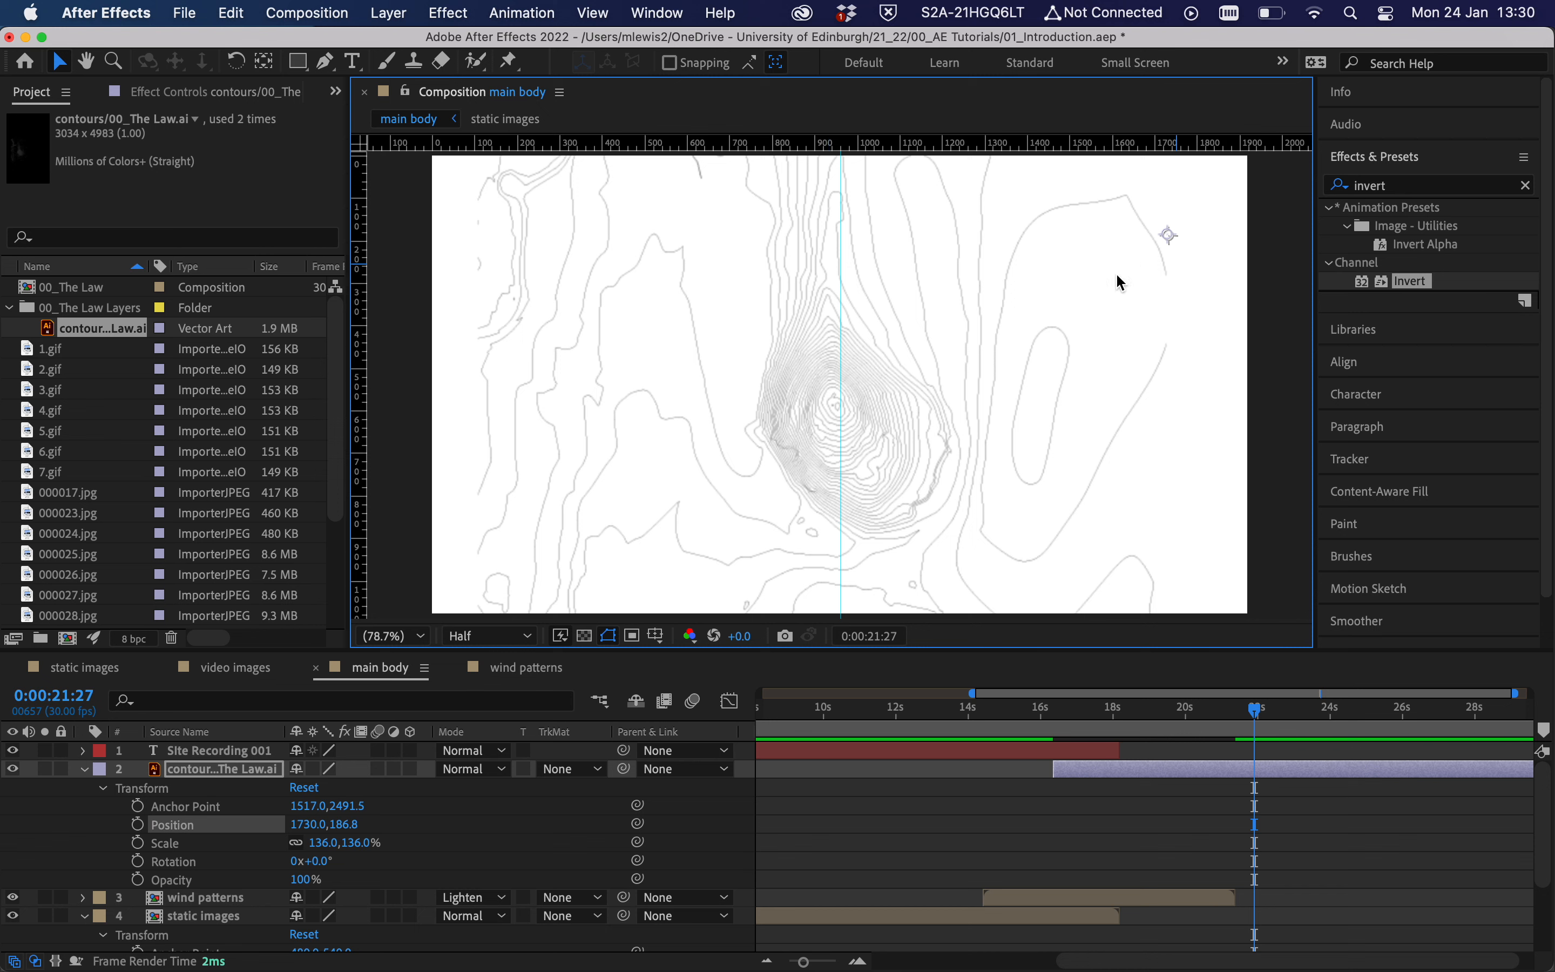
Move the contours layer to about 1773, 207 and set its anchor point to about 942, 2785, on the hill's summit.
click(193, 807)
drag(1167, 230, 1163, 273)
drag(351, 806, 520, 808)
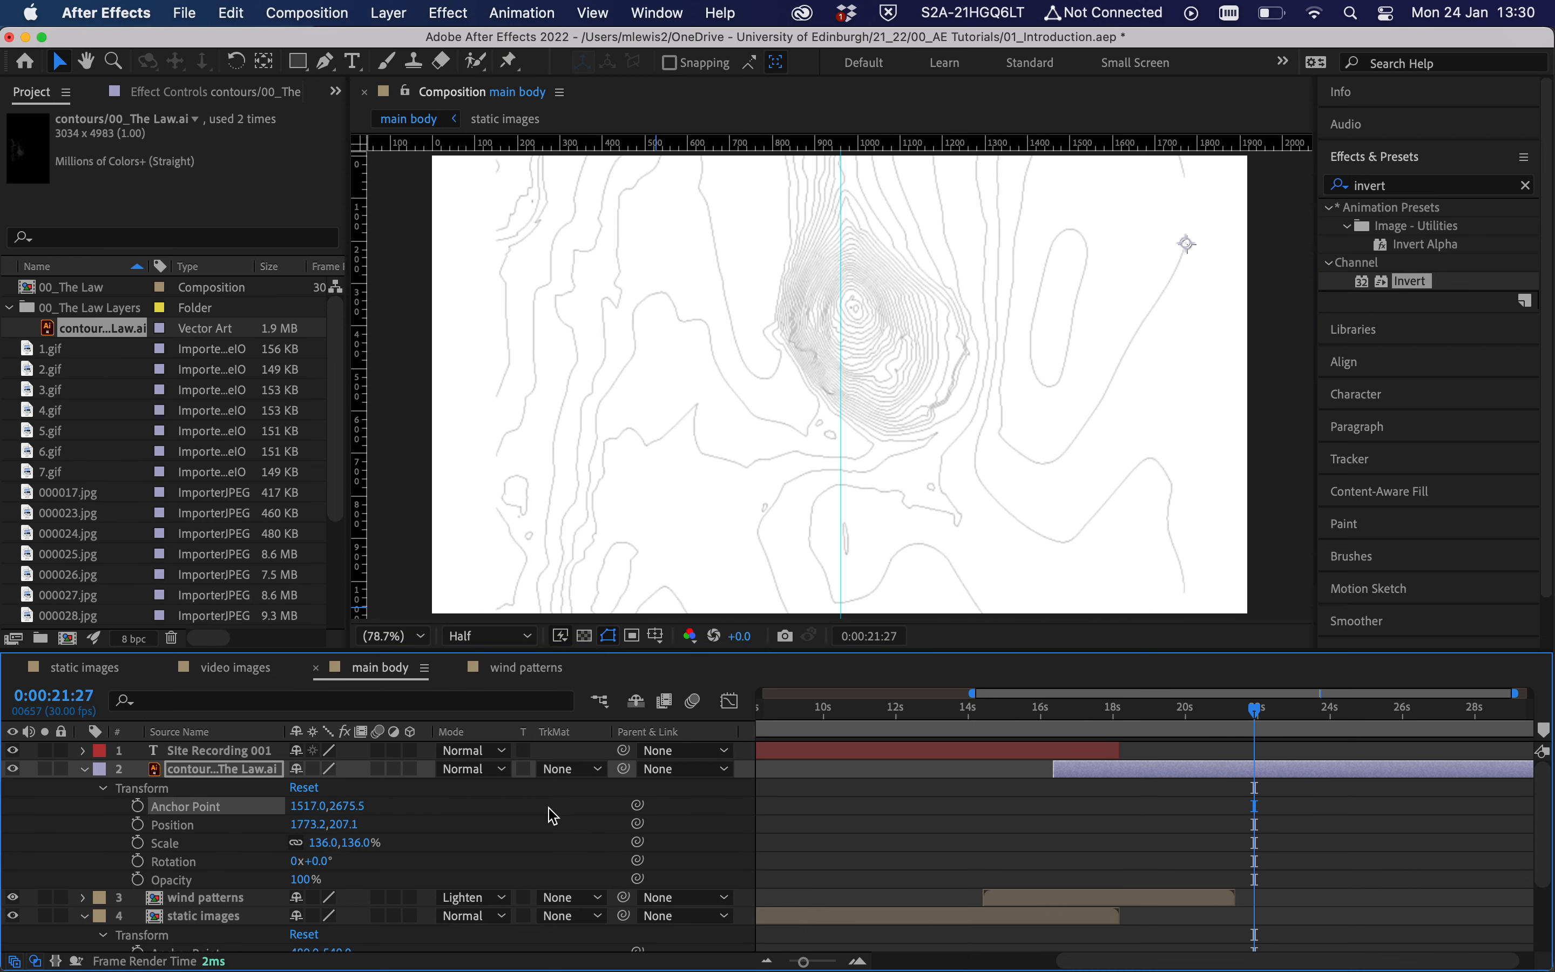
drag(300, 813, 148, 811)
drag(313, 806, 75, 833)
drag(332, 808, 453, 815)
drag(293, 806, 283, 810)
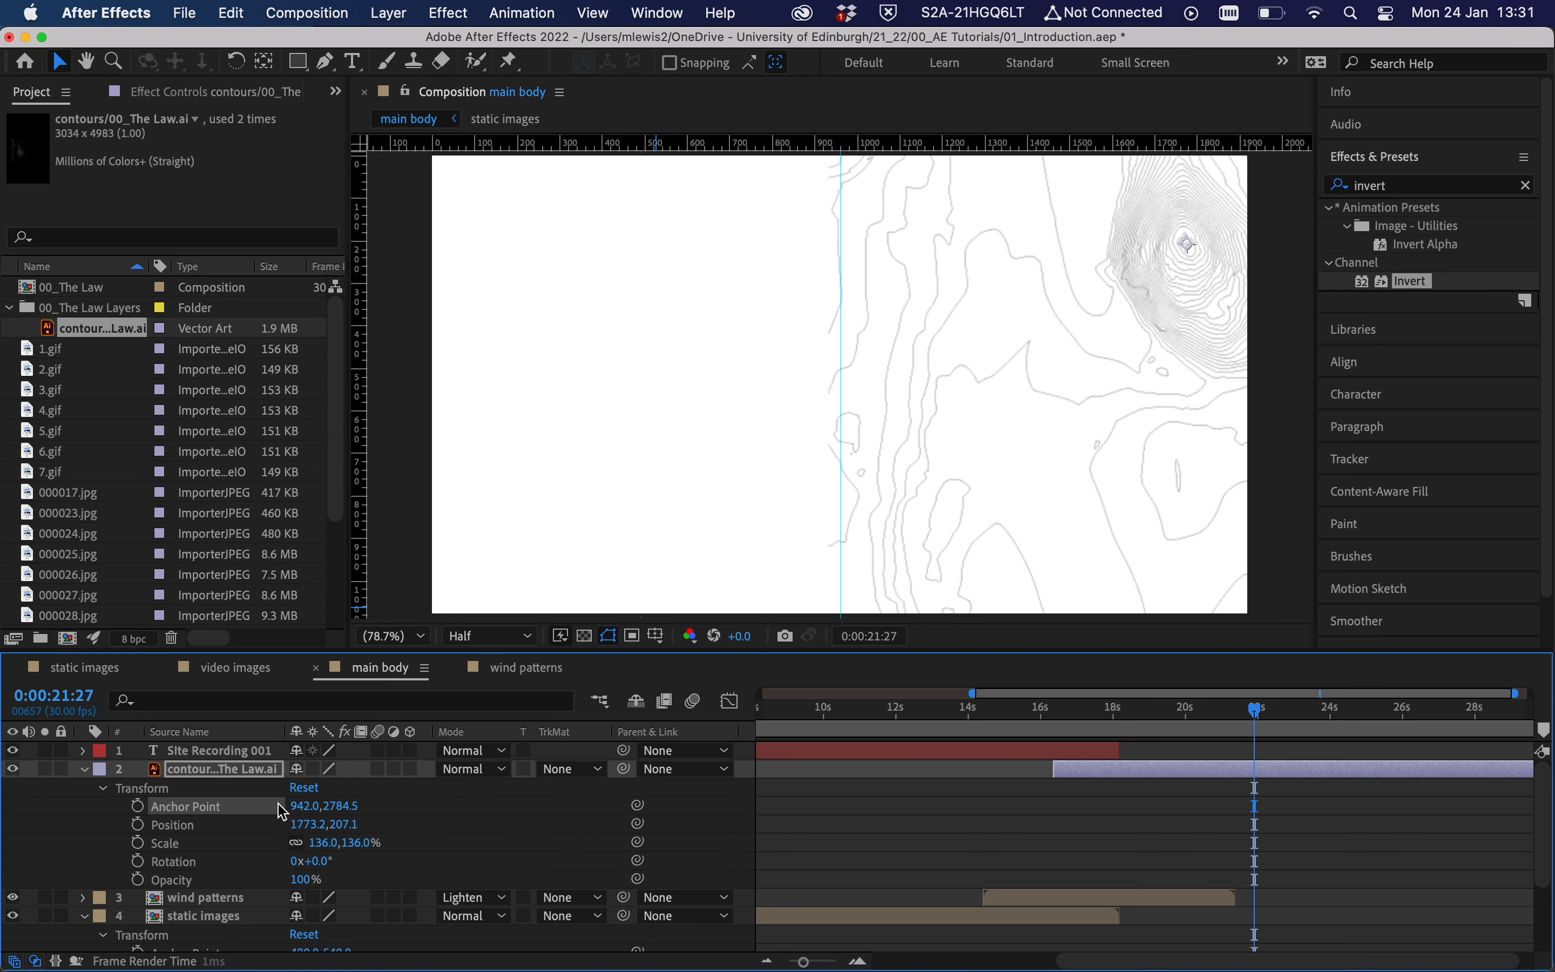